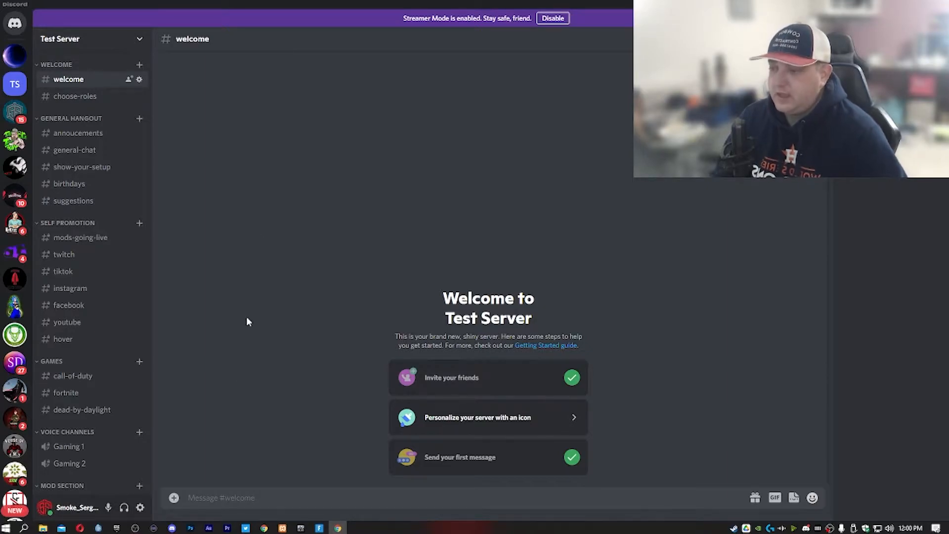
In the bot-commands channel, run z/channel and set #welcome as Zira's active channel.
{"action": "left_click", "coordinate": [232, 453]}
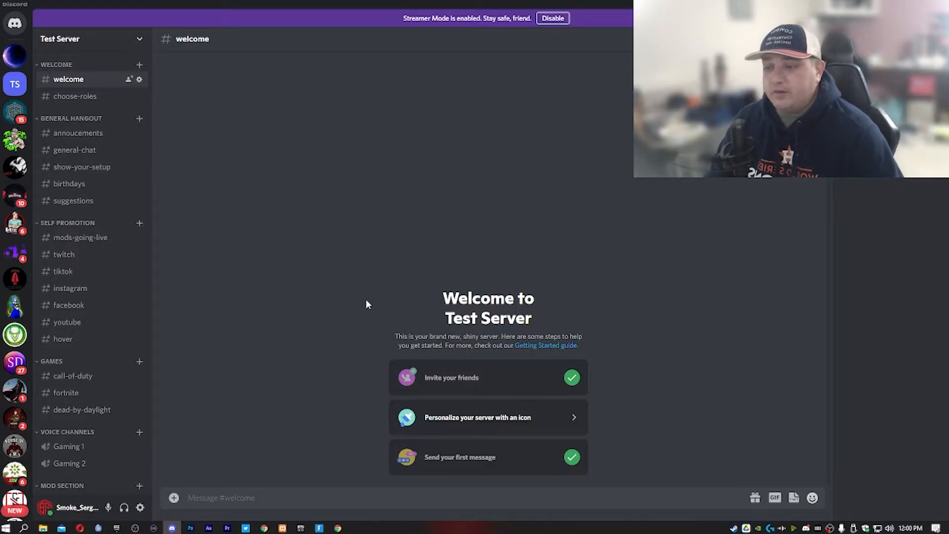
{"action": "scroll", "coordinate": [121, 348], "scroll_direction": "down", "scroll_amount": 2}
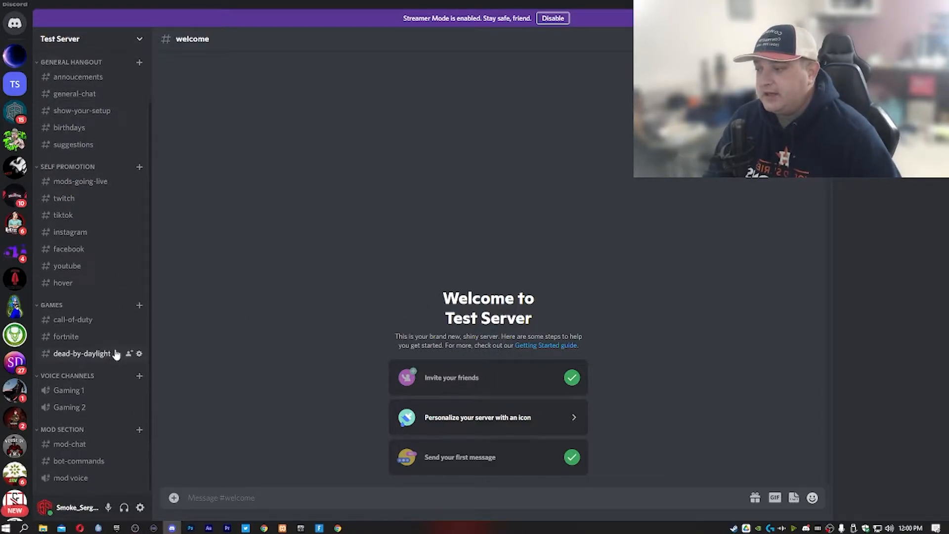
{"action": "left_click", "coordinate": [66, 464]}
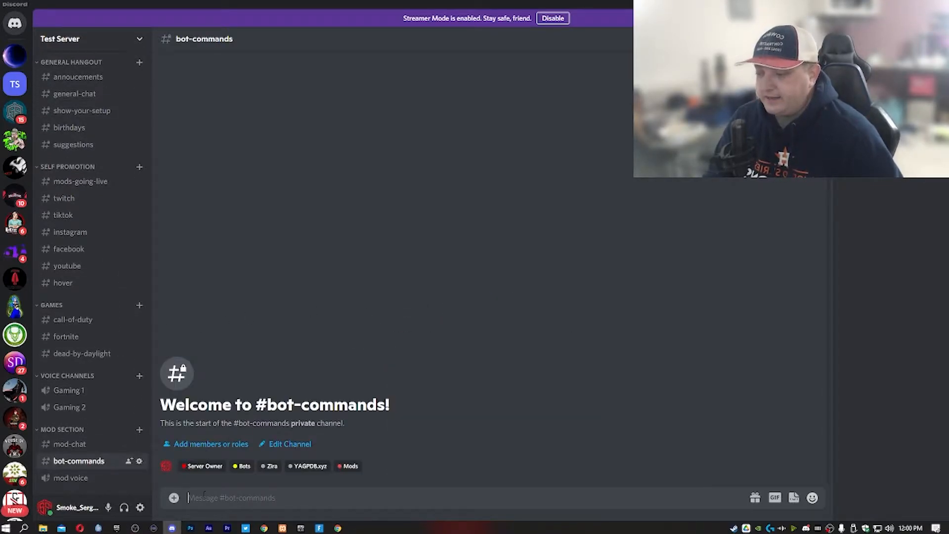
{"action": "type", "text": "z/char"}
{"action": "type", "text": "nel"}
{"action": "key", "text": "Return"}
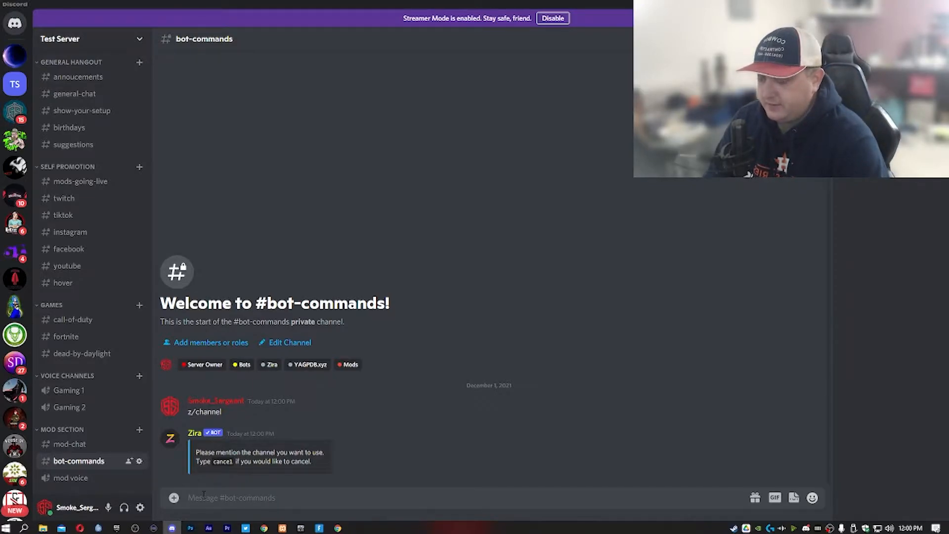
{"action": "type", "text": "#welcome"}
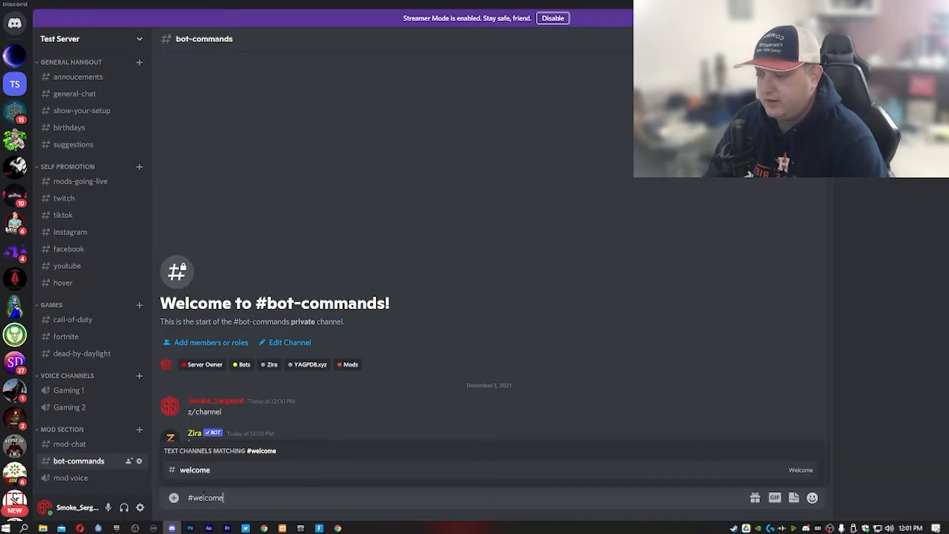
{"action": "key", "text": "Return"}
{"action": "key", "text": "Return"}
Run z/message, paste the prepared server rules as the reply and change its heading to "Welcome to The Test Server".
{"action": "type", "text": "z/message"}
{"action": "key", "text": "Return"}
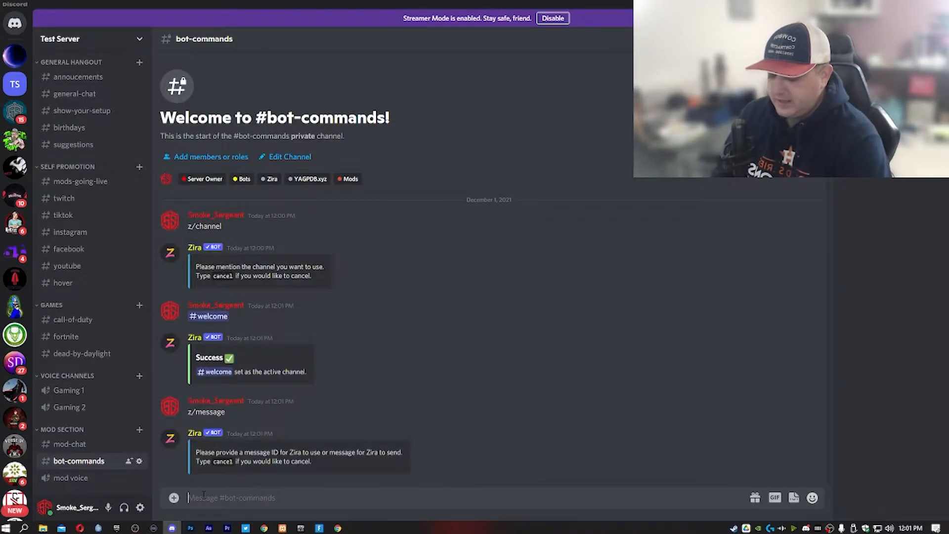
{"action": "key", "text": "ctrl+v"}
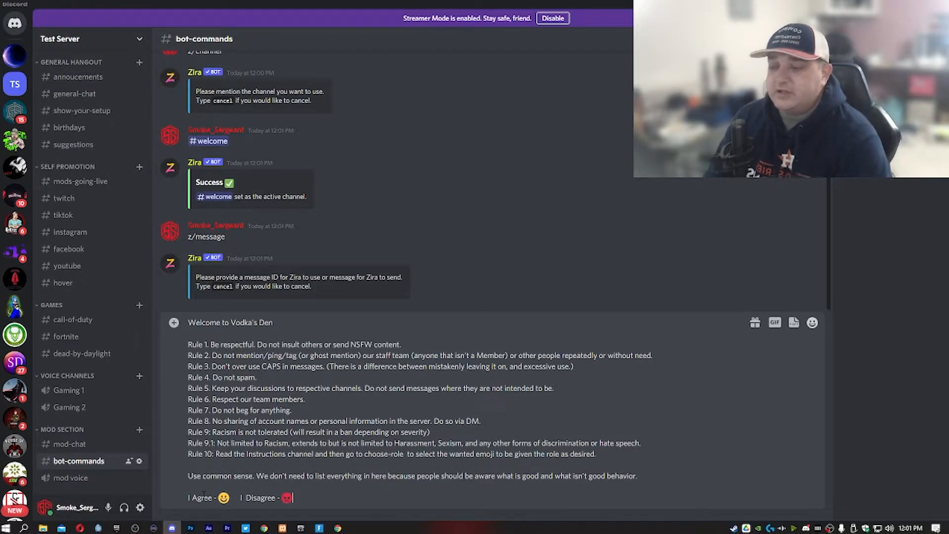
{"action": "left_click_drag", "start_coordinate": [272, 323], "coordinate": [230, 322]}
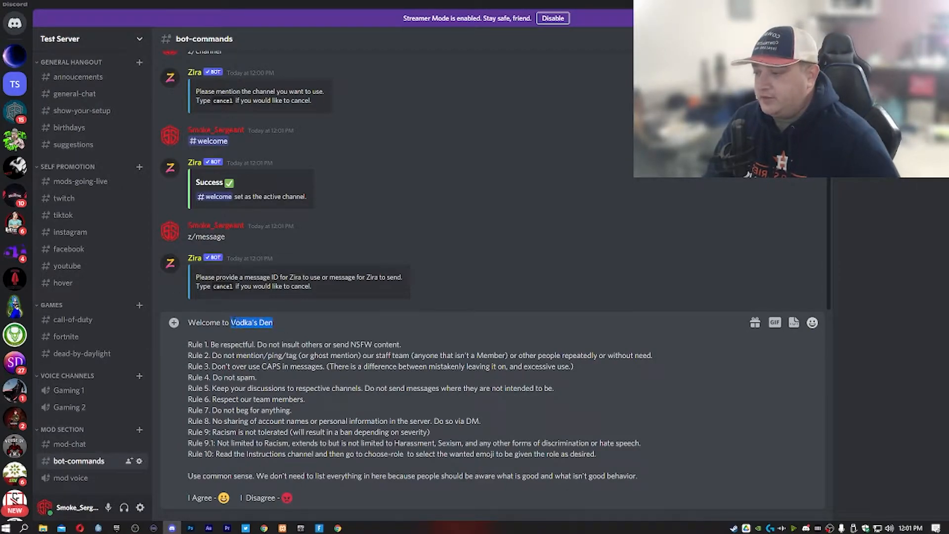
{"action": "type", "text": "The Test"}
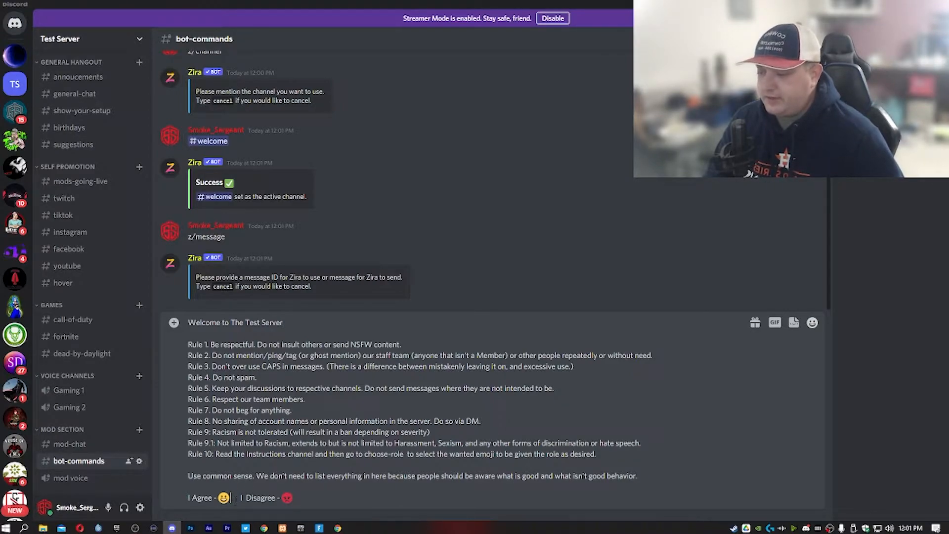
Reinsert the grinning emoji after "I Agree -" and the red rage emoji after "I Disagree -" in the rules message.
{"action": "key", "text": "BackSpace"}
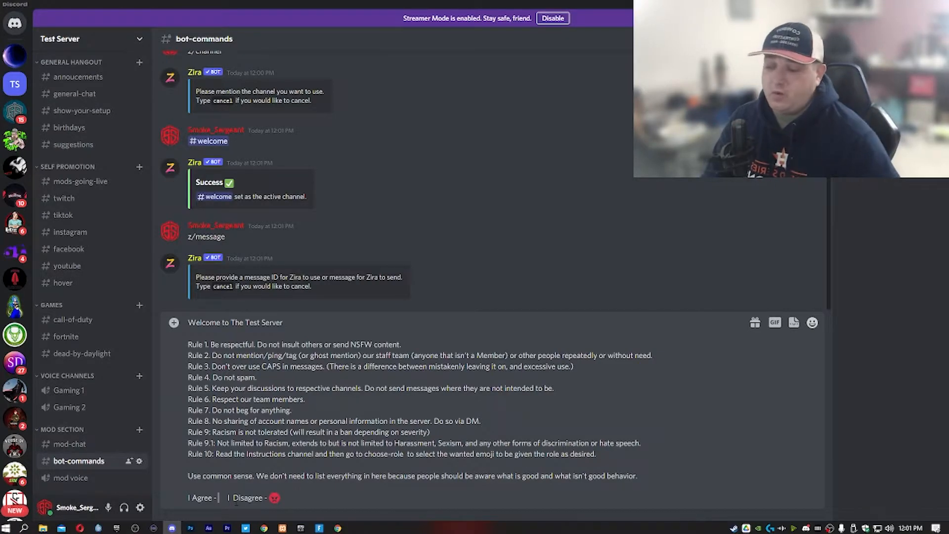
{"action": "left_click", "coordinate": [812, 322]}
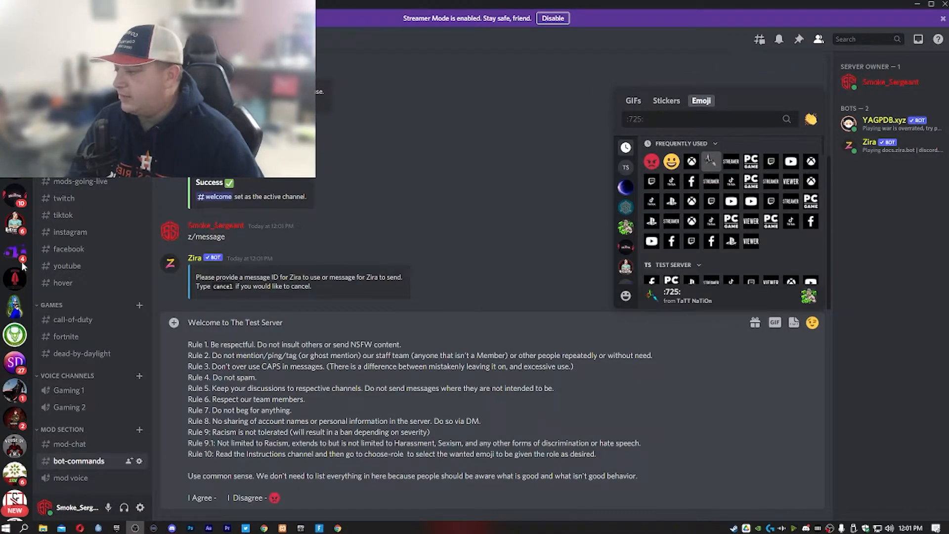
{"action": "left_click", "coordinate": [671, 161]}
{"action": "key", "text": "BackSpace"}
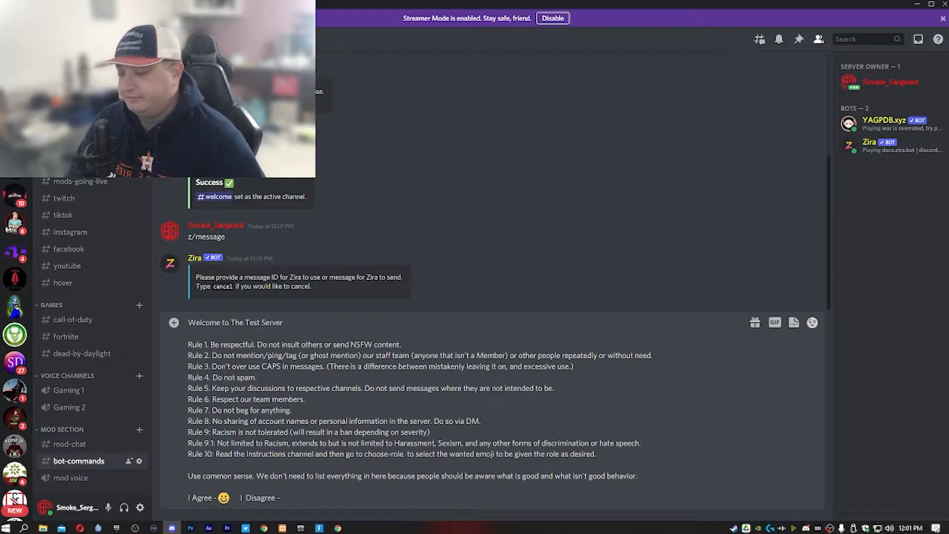
{"action": "left_click", "coordinate": [812, 322]}
{"action": "left_click", "coordinate": [652, 162]}
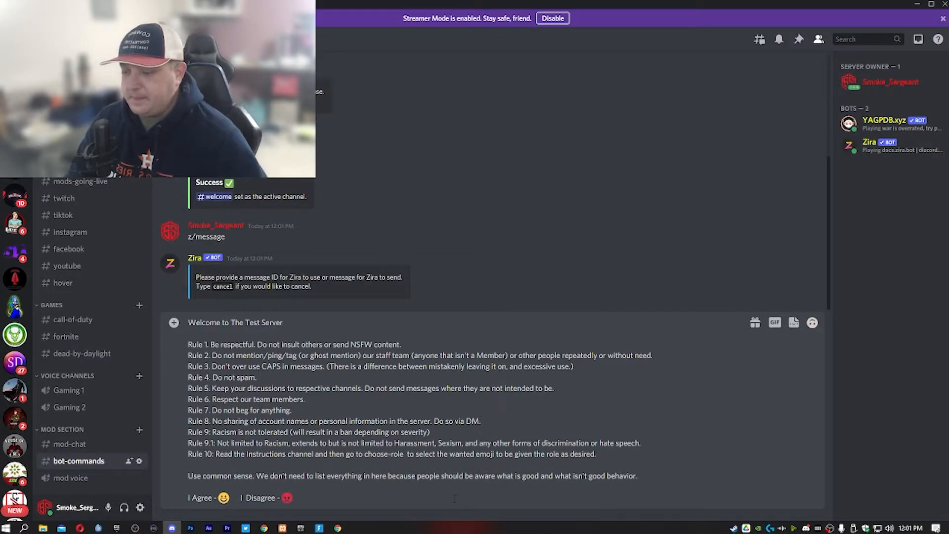
Send the rules message to Zira and view its post in the welcome channel.
{"action": "key", "text": "Return"}
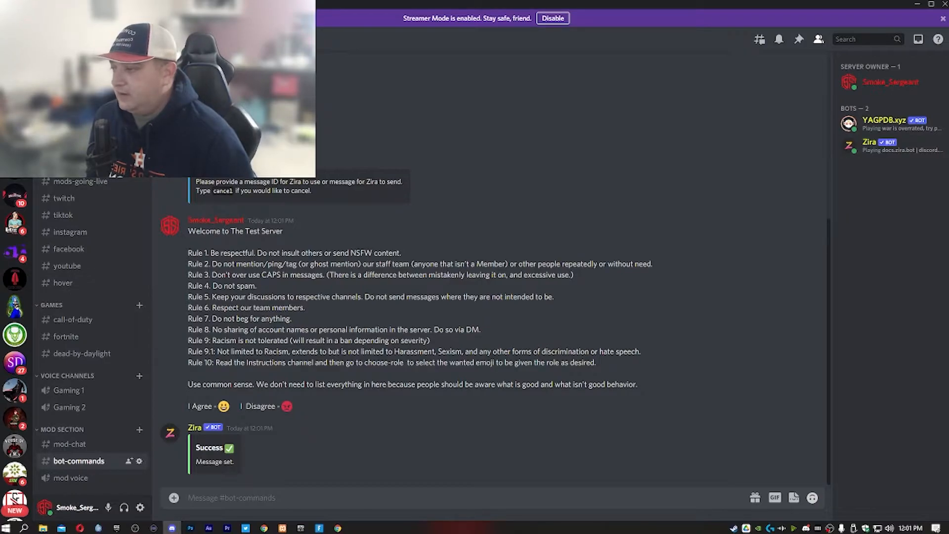
{"action": "scroll", "coordinate": [74, 185], "scroll_direction": "up", "scroll_amount": 3}
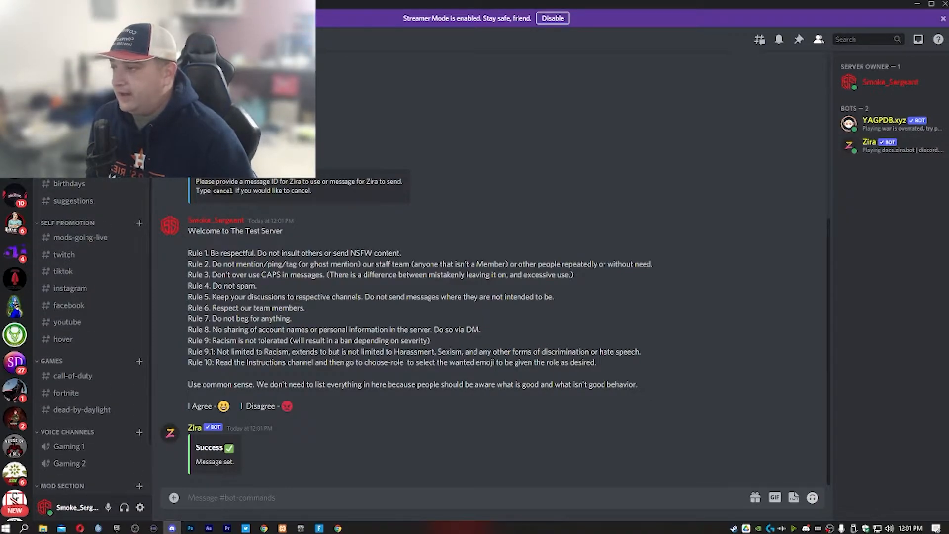
{"action": "left_click", "coordinate": [70, 116]}
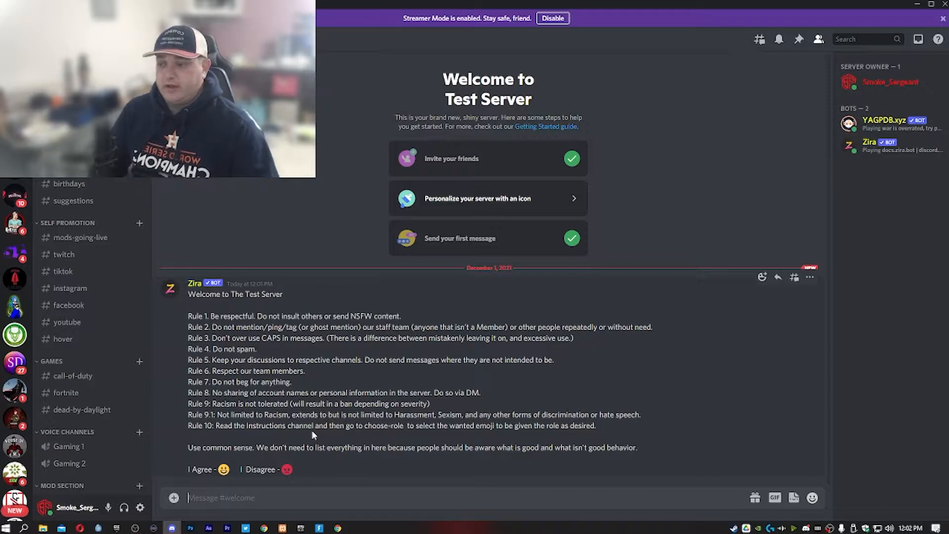
{"action": "scroll", "coordinate": [114, 384], "scroll_direction": "down", "scroll_amount": 3}
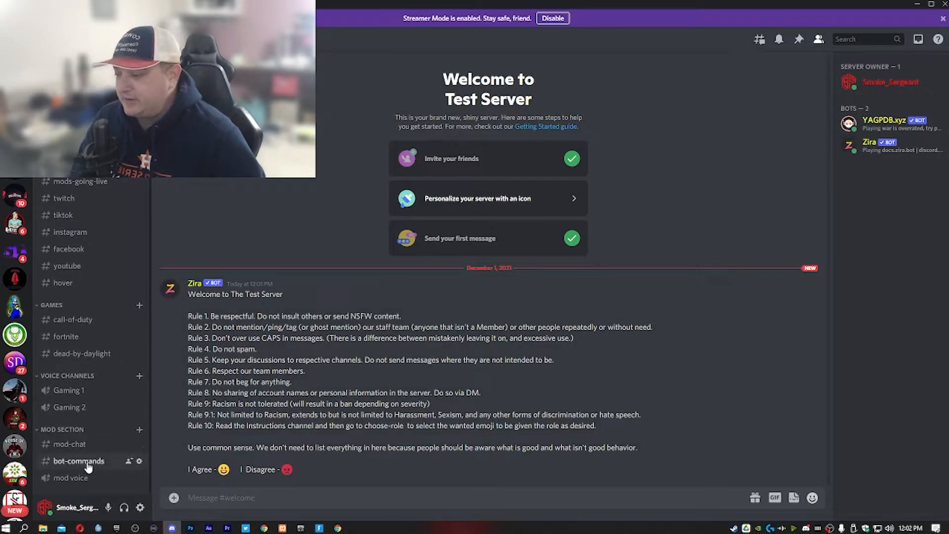
{"action": "left_click", "coordinate": [88, 461]}
{"action": "type", "text": "z/add"}
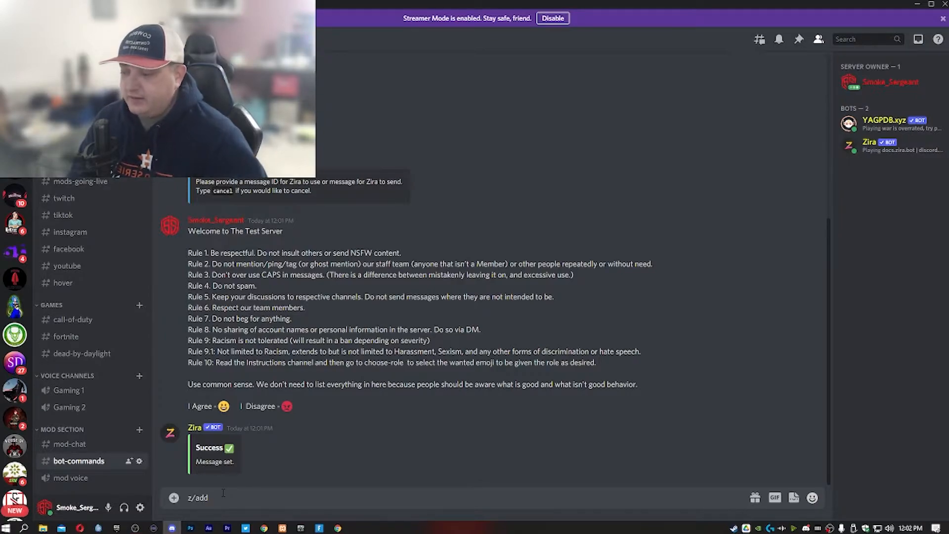
{"action": "left_click", "coordinate": [812, 499]}
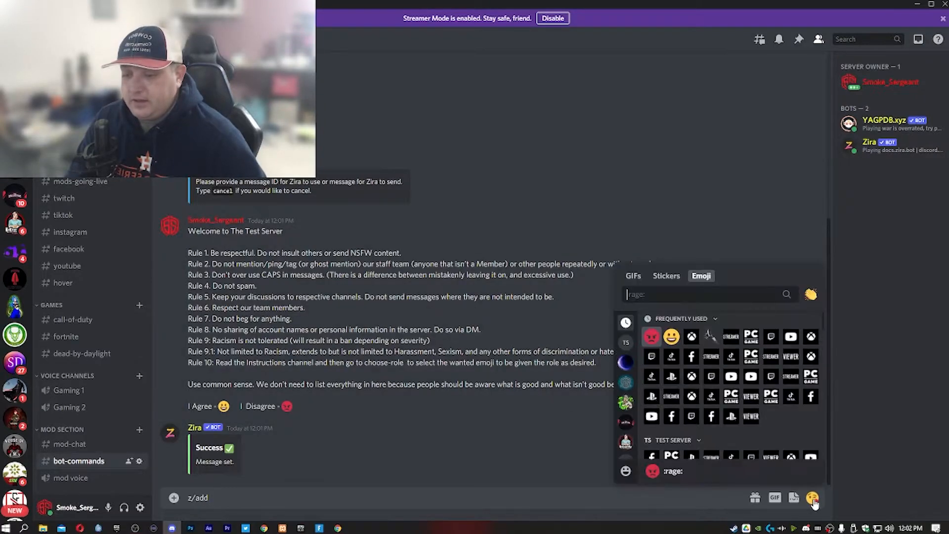
{"action": "left_click", "coordinate": [671, 336]}
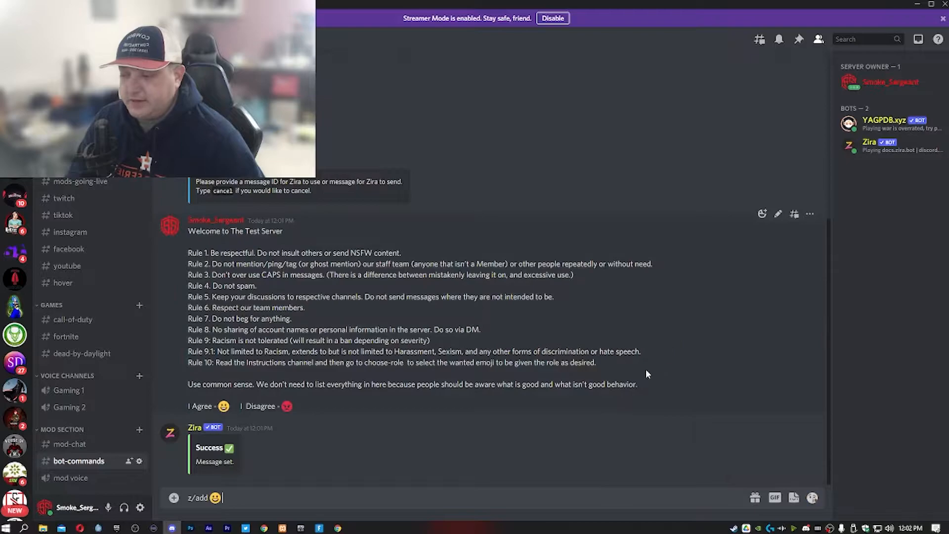
{"action": "type", "text": "@ver"}
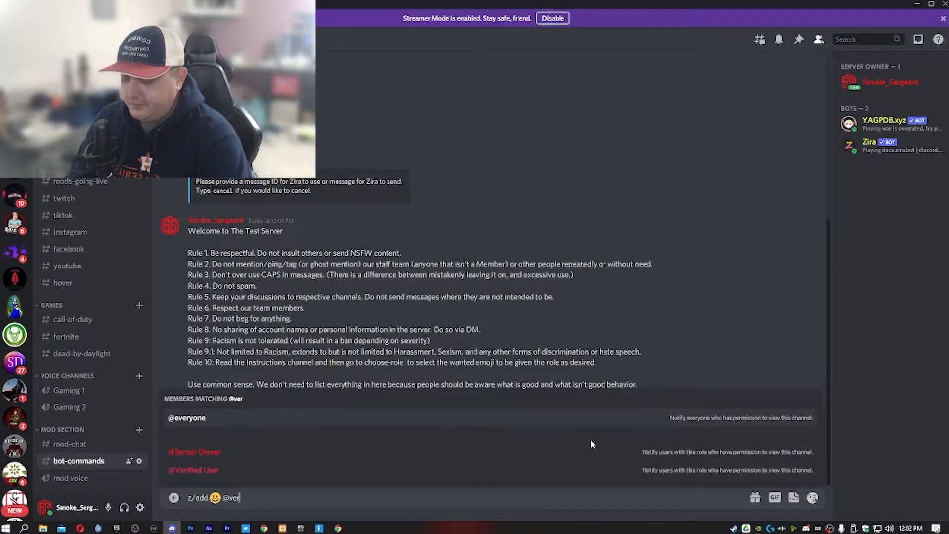
{"action": "key", "text": "Up"}
{"action": "key", "text": "Return"}
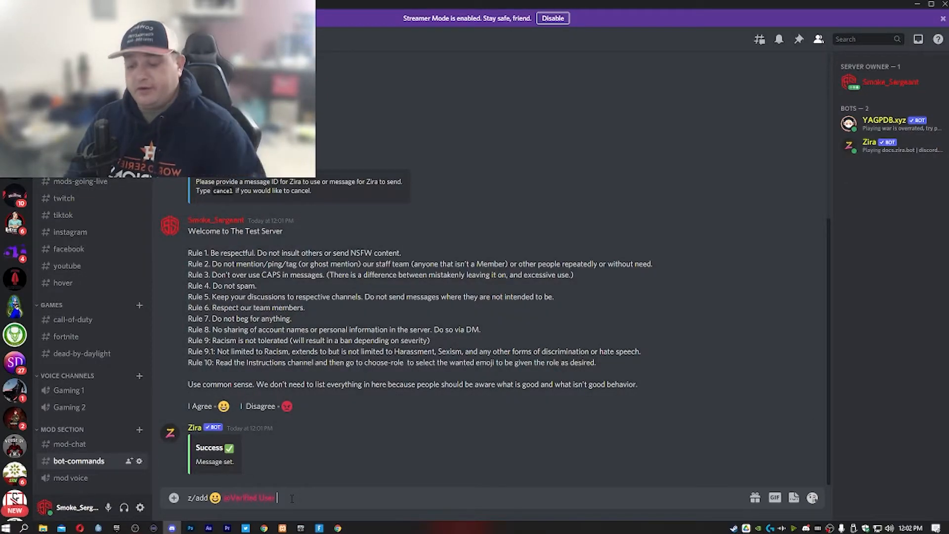
{"action": "key", "text": "Return"}
{"action": "type", "text": "z/add @"}
{"action": "key", "text": "BackSpace"}
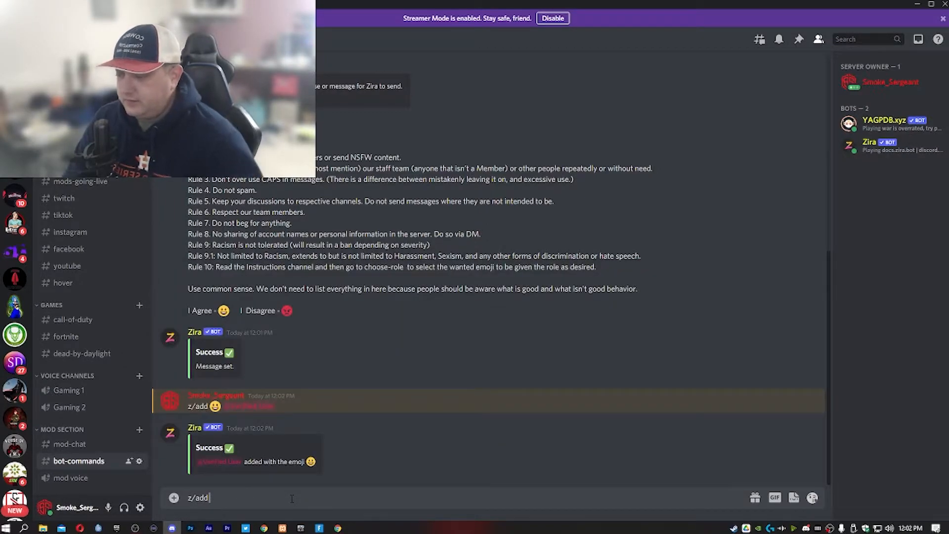
{"action": "left_click", "coordinate": [812, 498]}
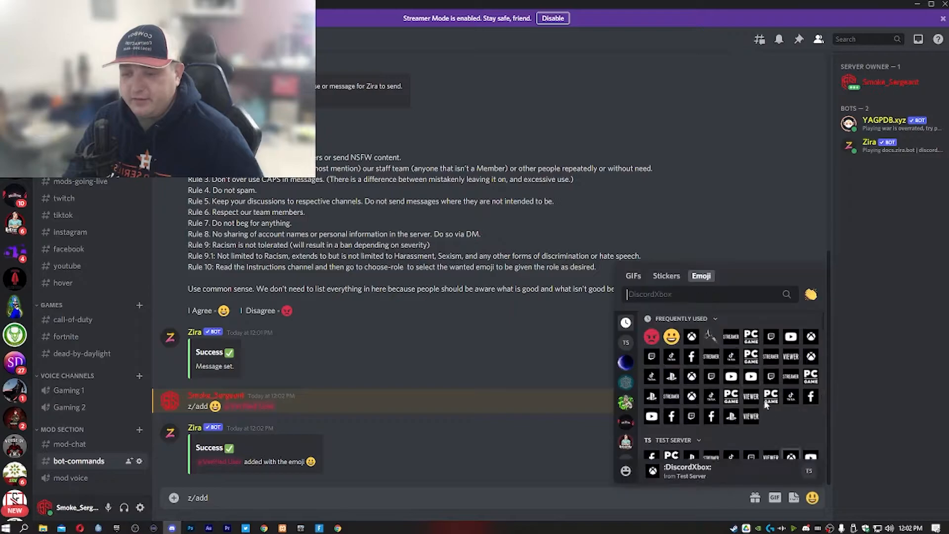
{"action": "left_click", "coordinate": [651, 336]}
{"action": "type", "text": "@every"}
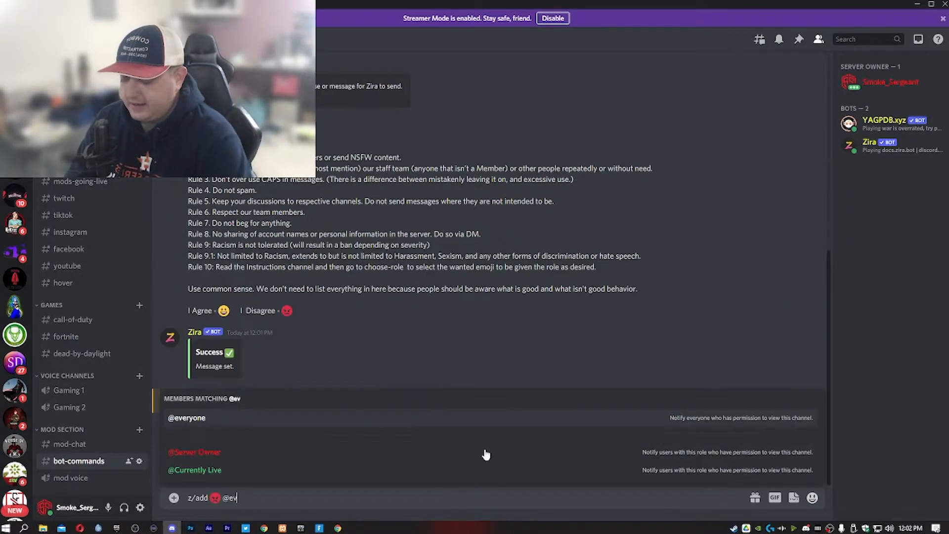
{"action": "key", "text": "Return"}
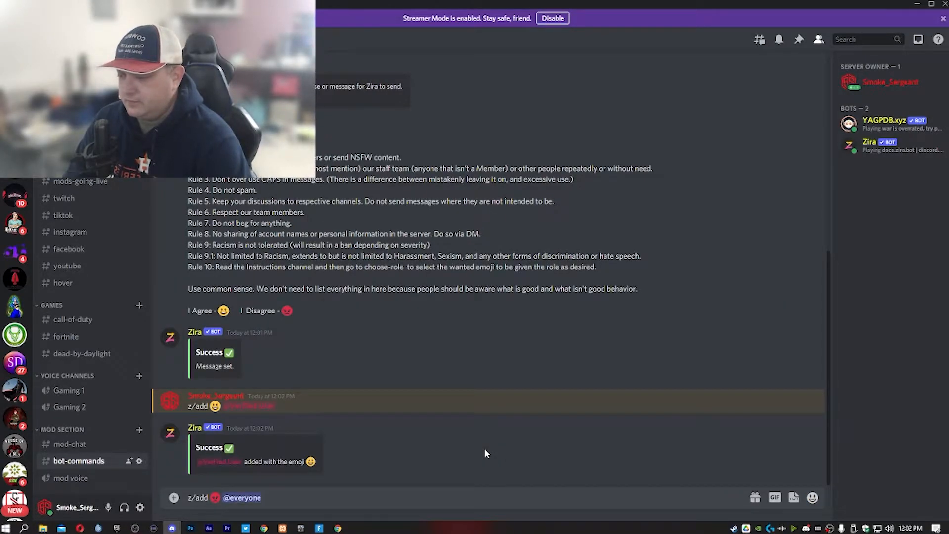
{"action": "key", "text": "Return"}
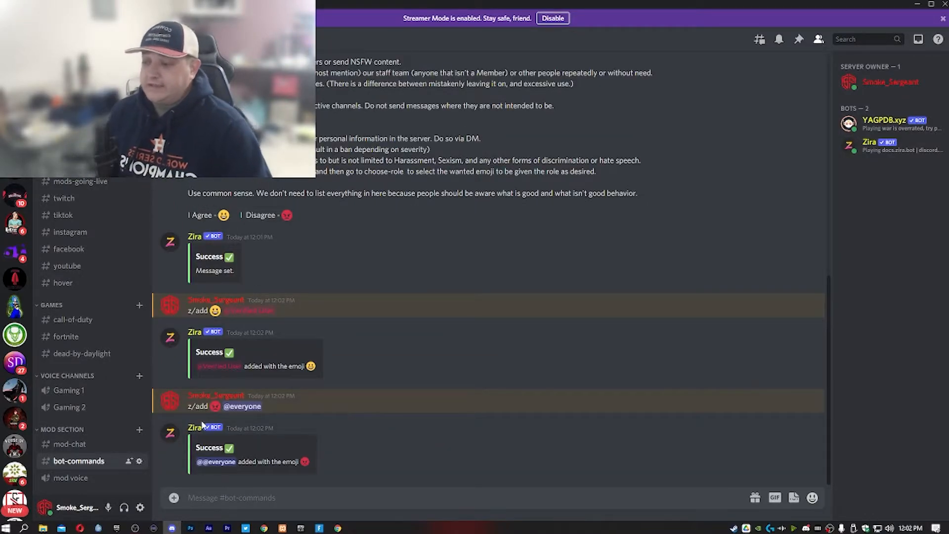
{"action": "scroll", "coordinate": [117, 286], "scroll_direction": "up", "scroll_amount": 2}
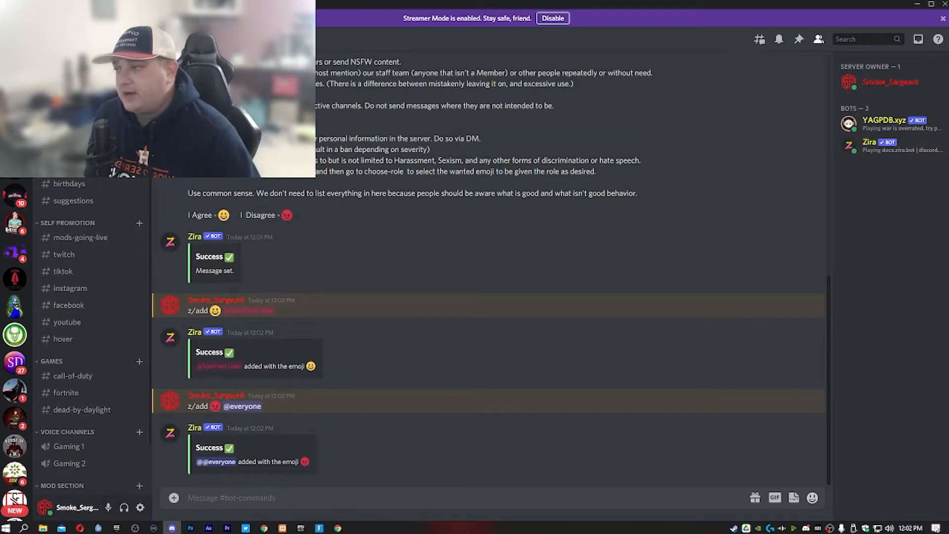
{"action": "left_click", "coordinate": [126, 168]}
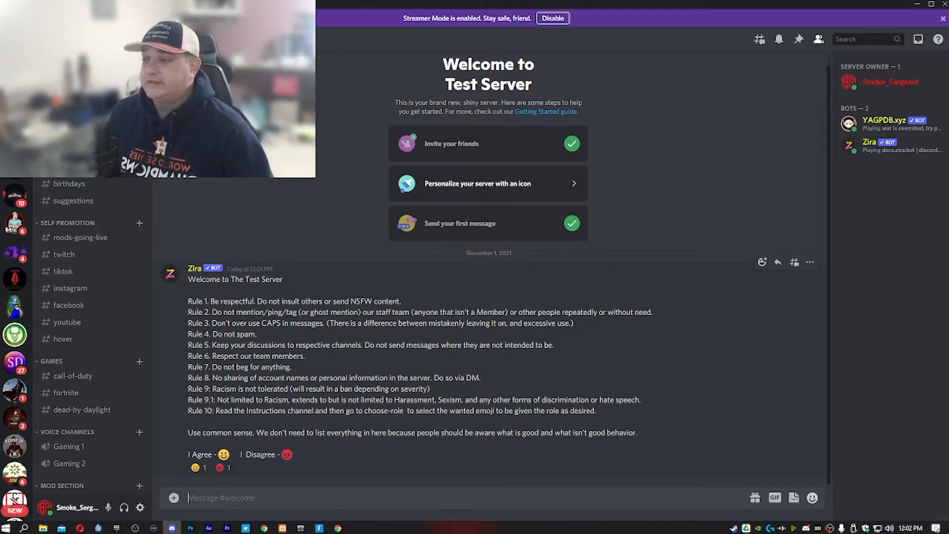
{"action": "right_click", "coordinate": [80, 358]}
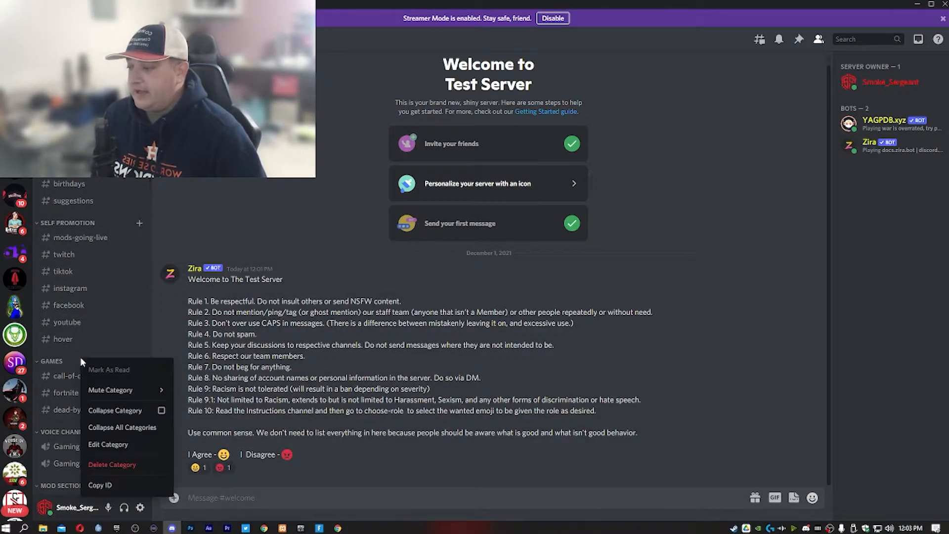
{"action": "left_click", "coordinate": [116, 444]}
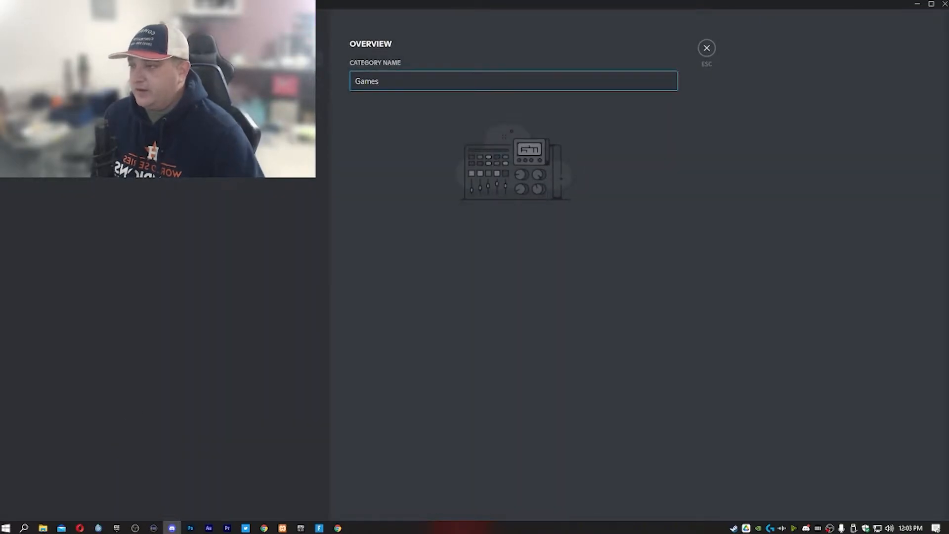
{"action": "left_click", "coordinate": [277, 67]}
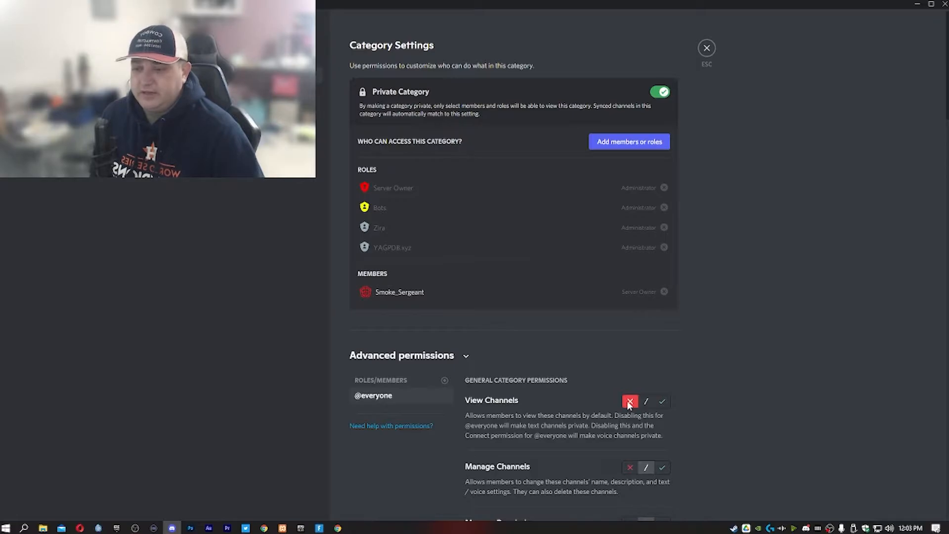
{"action": "left_click", "coordinate": [706, 49]}
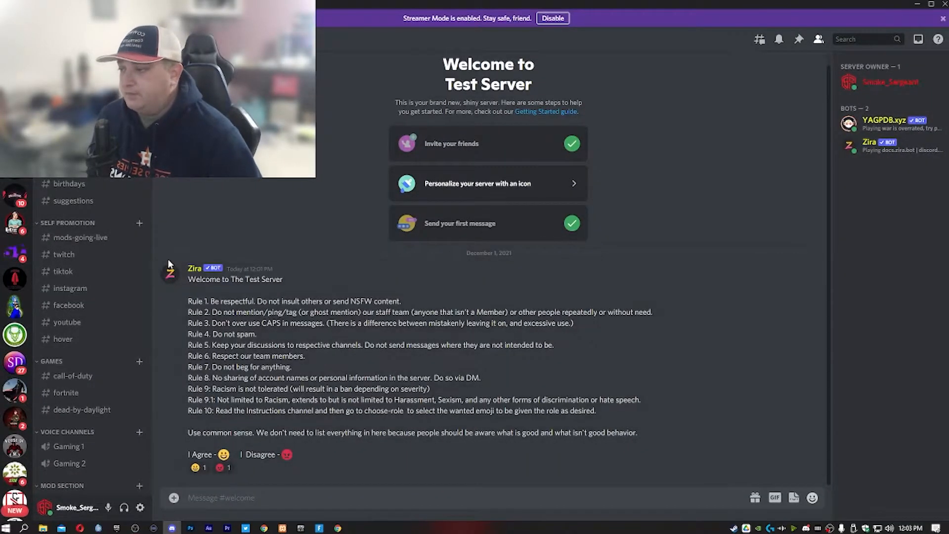
Open the choose-roles channel.
{"action": "scroll", "coordinate": [89, 387], "scroll_direction": "down", "scroll_amount": 1}
{"action": "scroll", "coordinate": [94, 377], "scroll_direction": "up", "scroll_amount": 1}
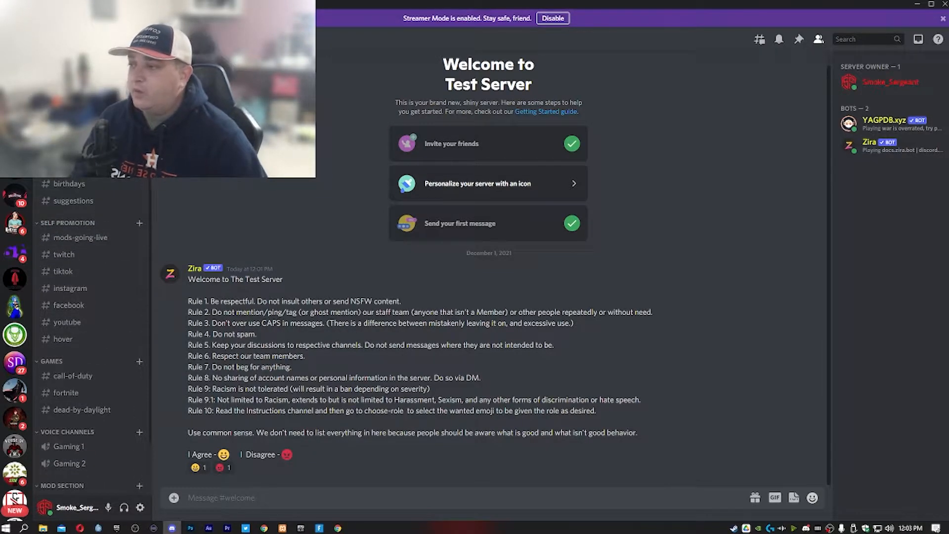
{"action": "left_click", "coordinate": [79, 149]}
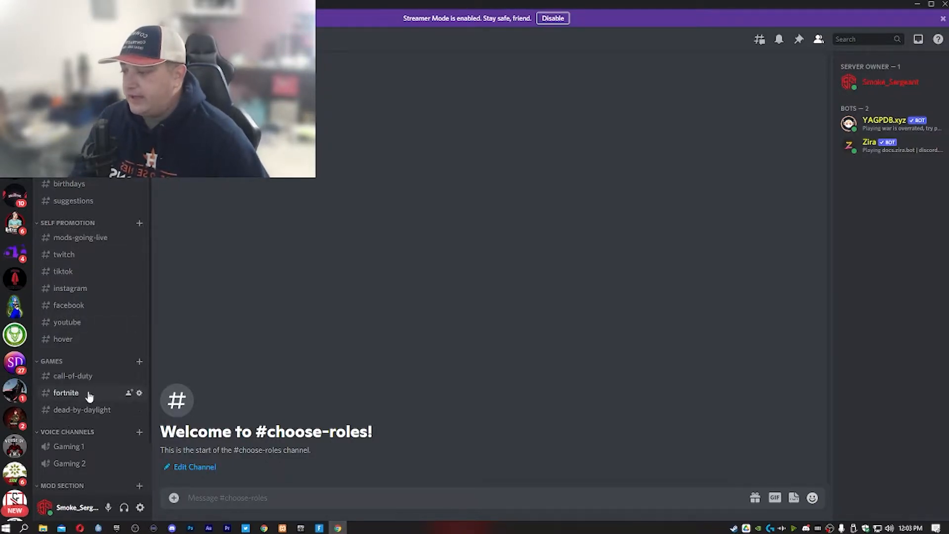
In bot-commands, set #choose-roles as Zira's active channel with the z/channel command.
{"action": "scroll", "coordinate": [87, 405], "scroll_direction": "down", "scroll_amount": 3}
{"action": "left_click", "coordinate": [99, 462]}
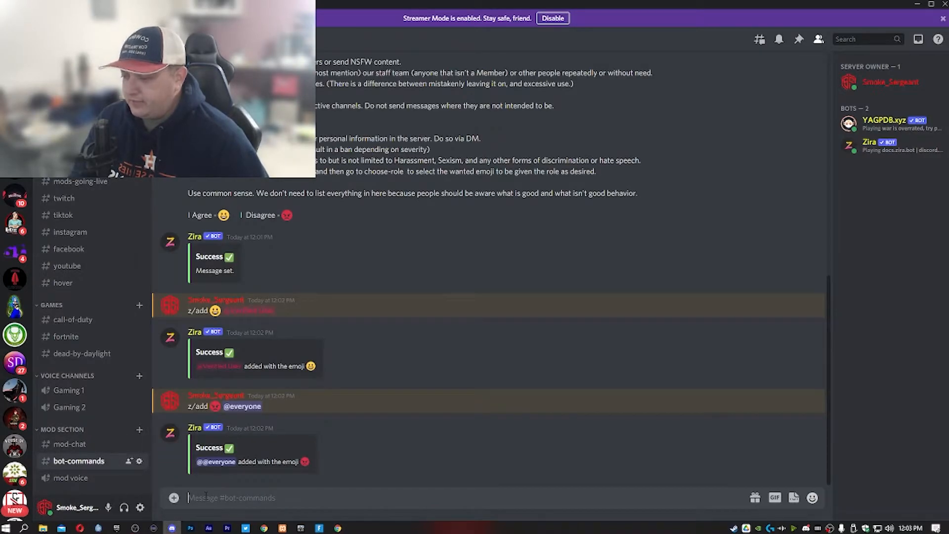
{"action": "type", "text": "z/channel"}
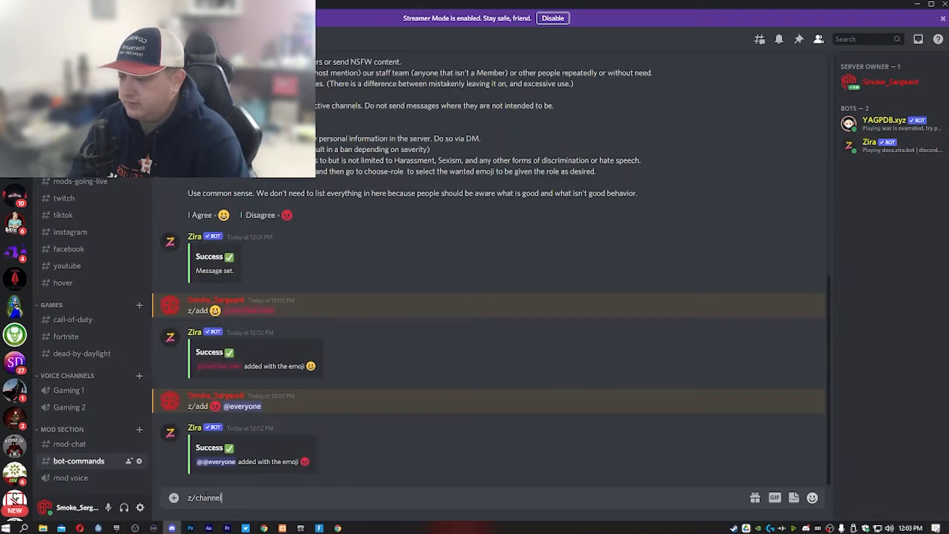
{"action": "key", "text": "Return"}
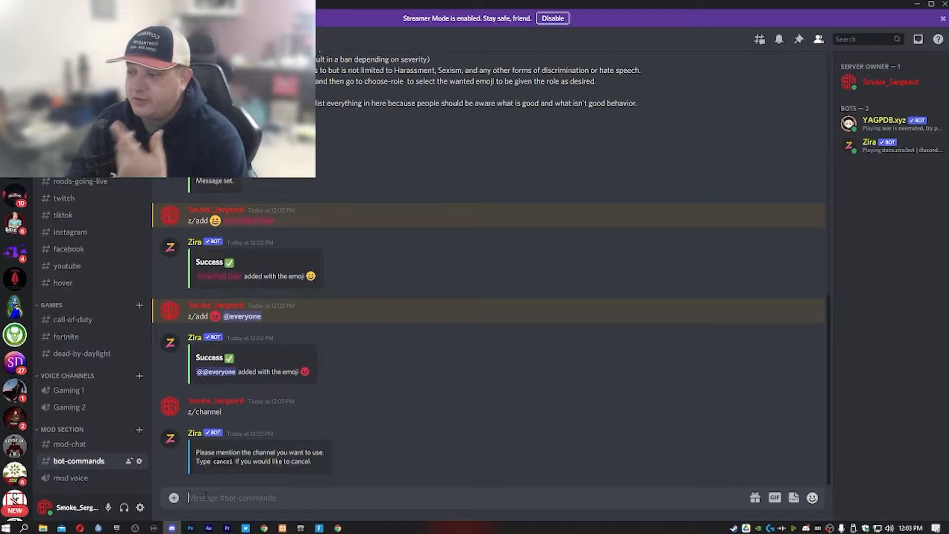
{"action": "type", "text": "cho"}
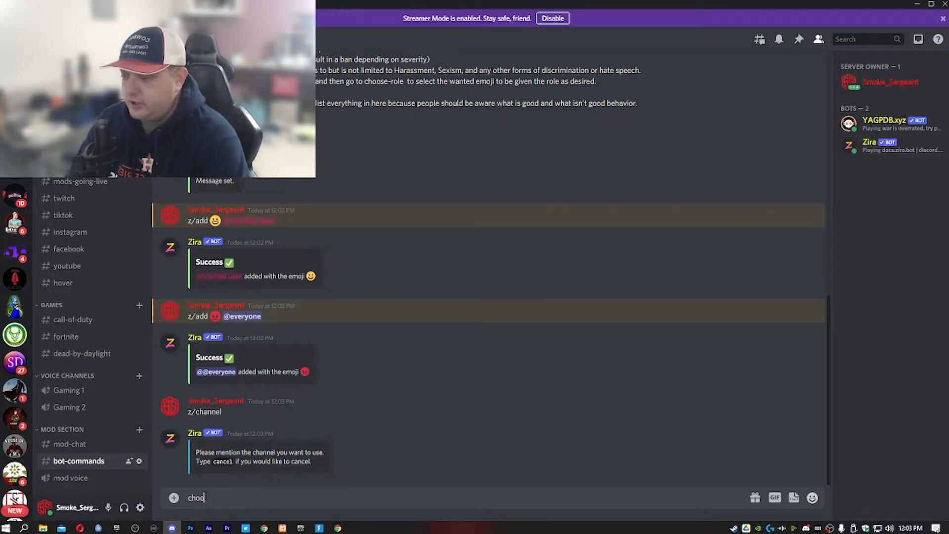
{"action": "key", "text": "BackSpace"}
{"action": "type", "text": "#cho"}
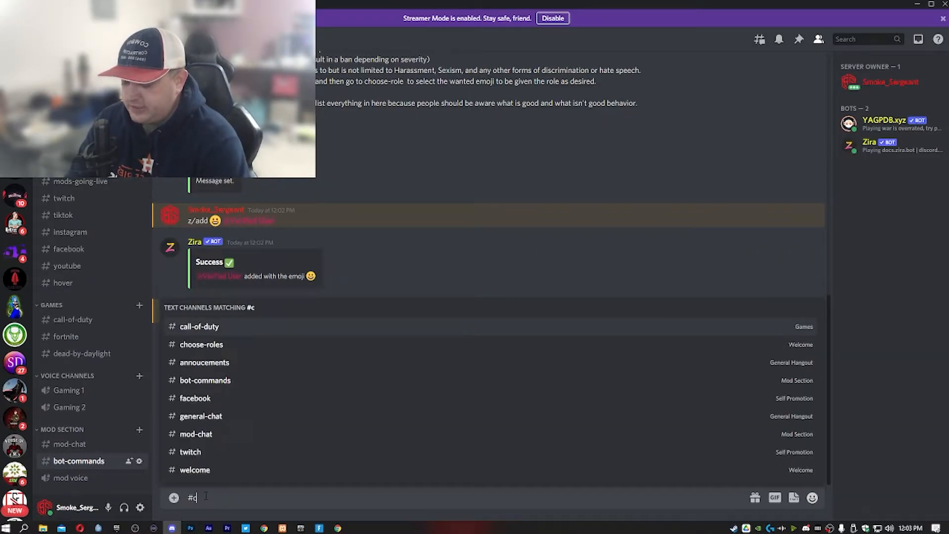
{"action": "key", "text": "Return"}
{"action": "key", "text": "Return"}
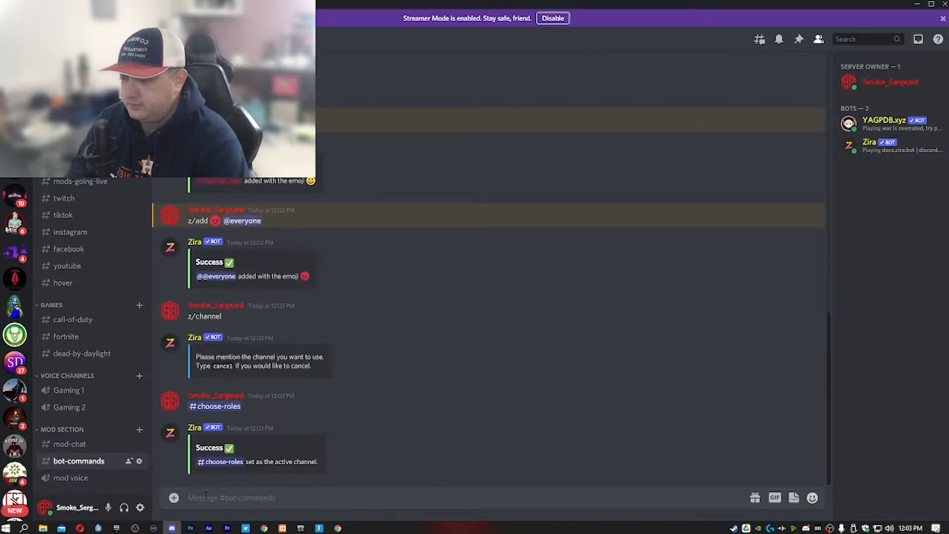
Run z/message and draft "What Platform Do You Play On?" with emoji-marked lines for PC, X Box and Play Station.
{"action": "type", "text": "z/me"}
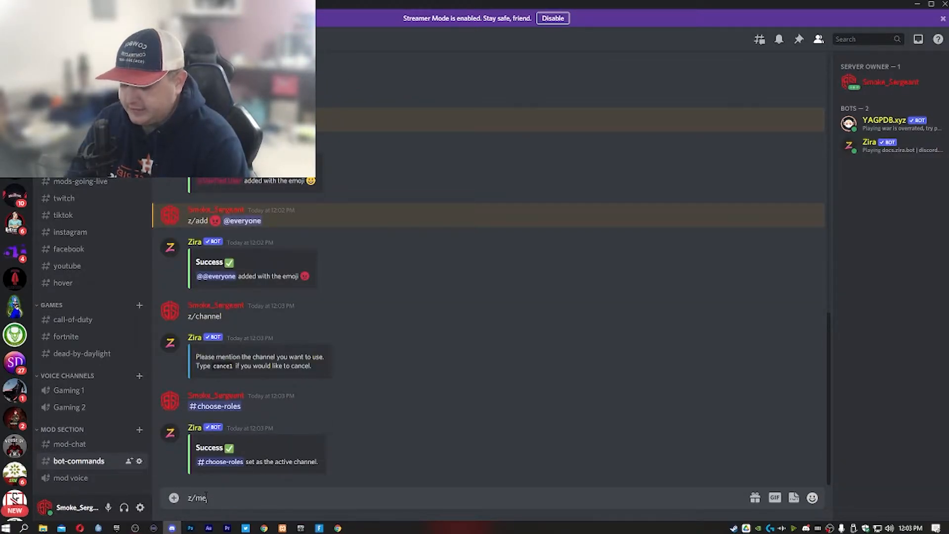
{"action": "type", "text": "ssage"}
{"action": "key", "text": "Return"}
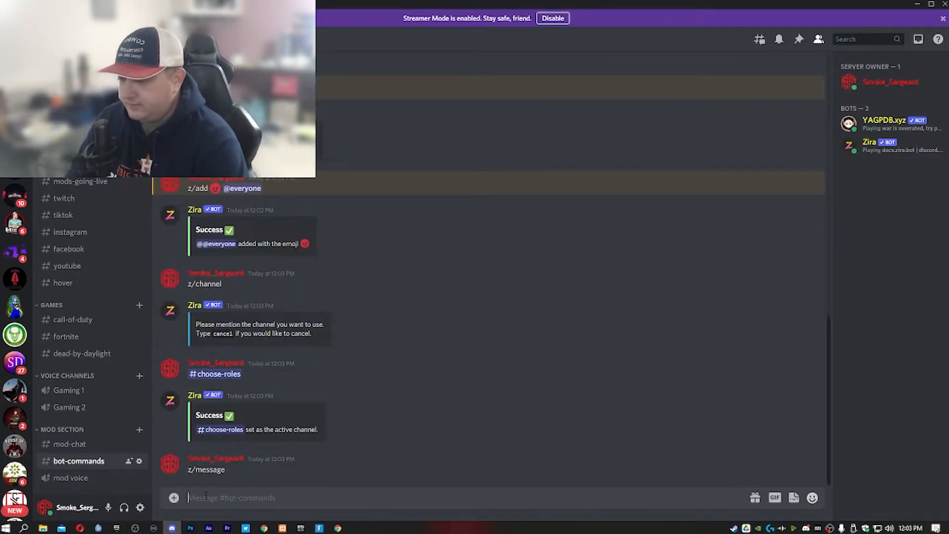
{"action": "type", "text": "What Platform Do You Play On? PC X Box Play Station"}
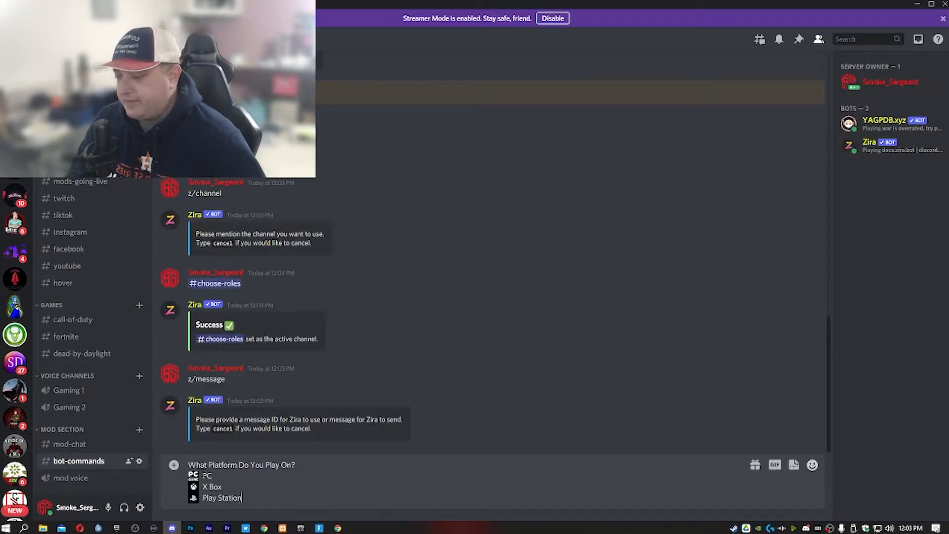
{"action": "key", "text": "BackSpace"}
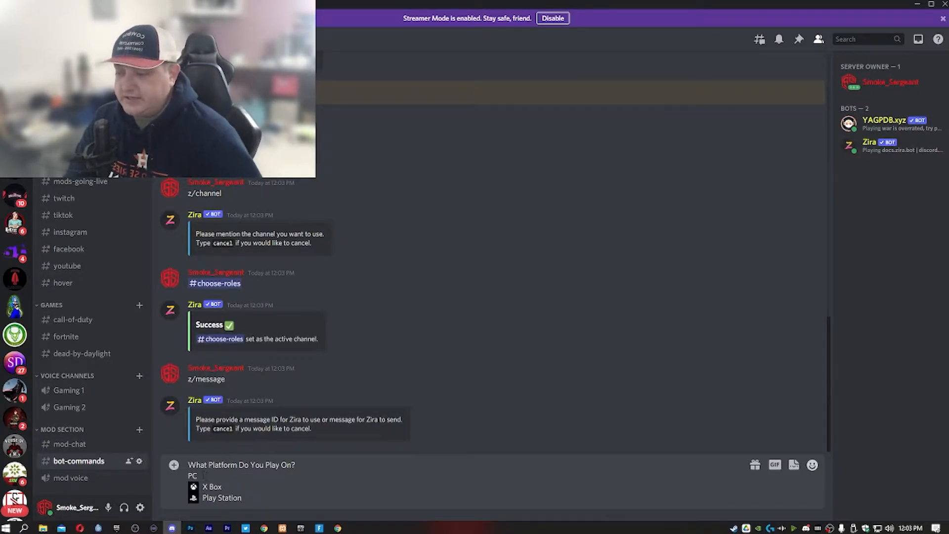
{"action": "left_click", "coordinate": [812, 465]}
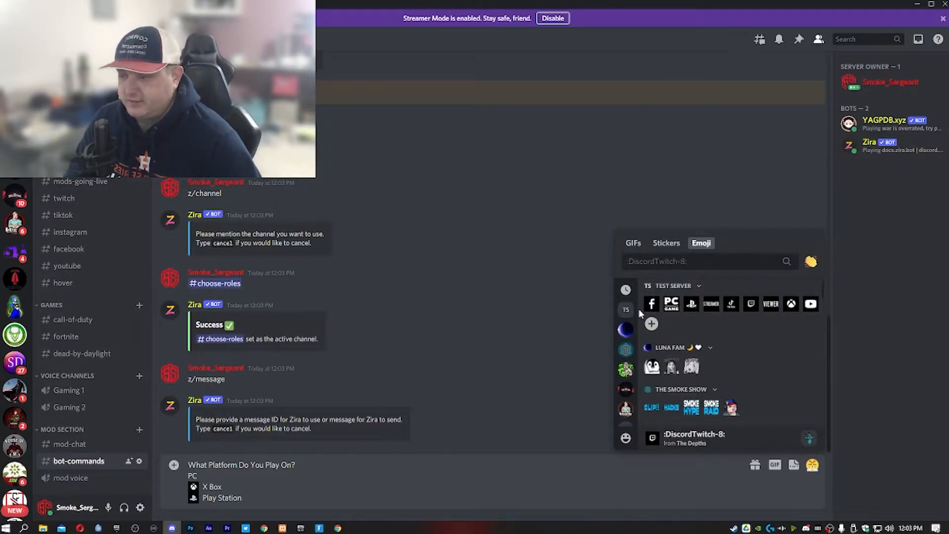
{"action": "left_click", "coordinate": [670, 305]}
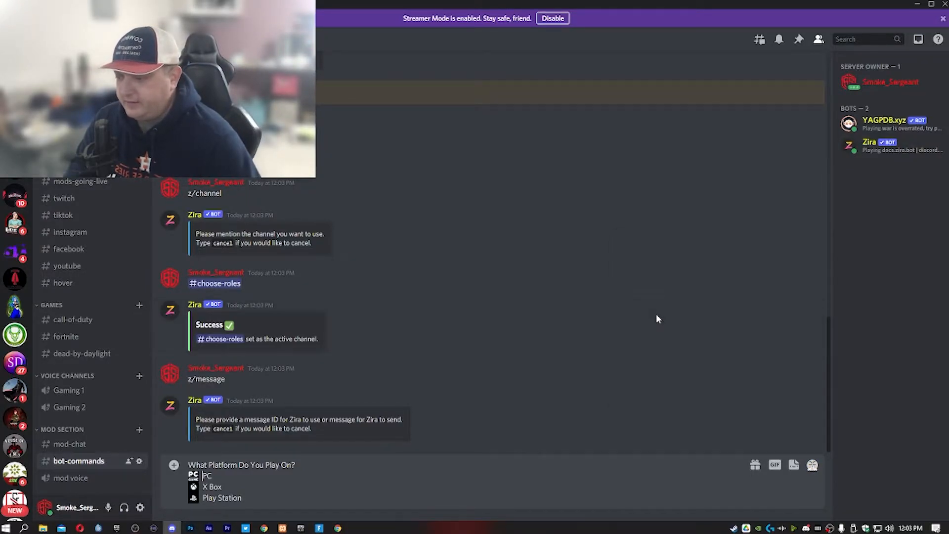
{"action": "key", "text": "BackSpace"}
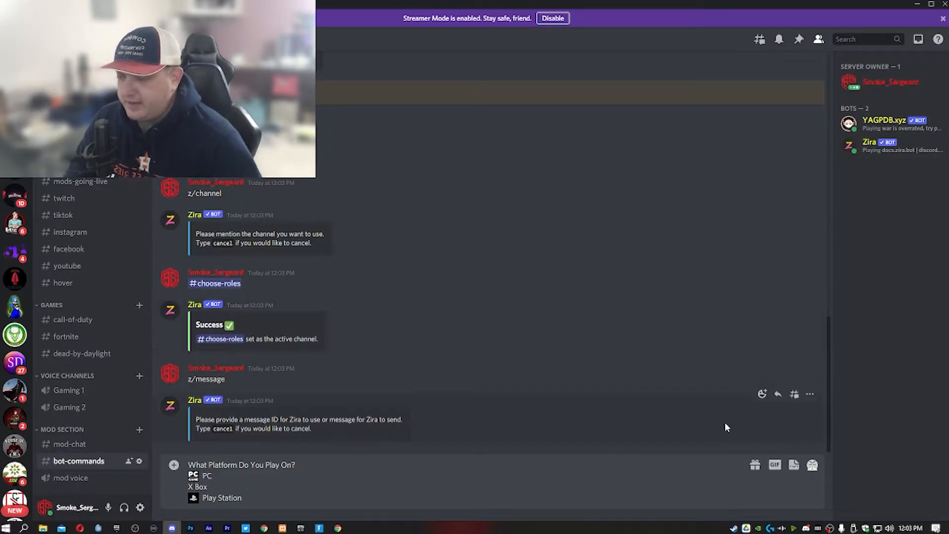
{"action": "left_click", "coordinate": [811, 466]}
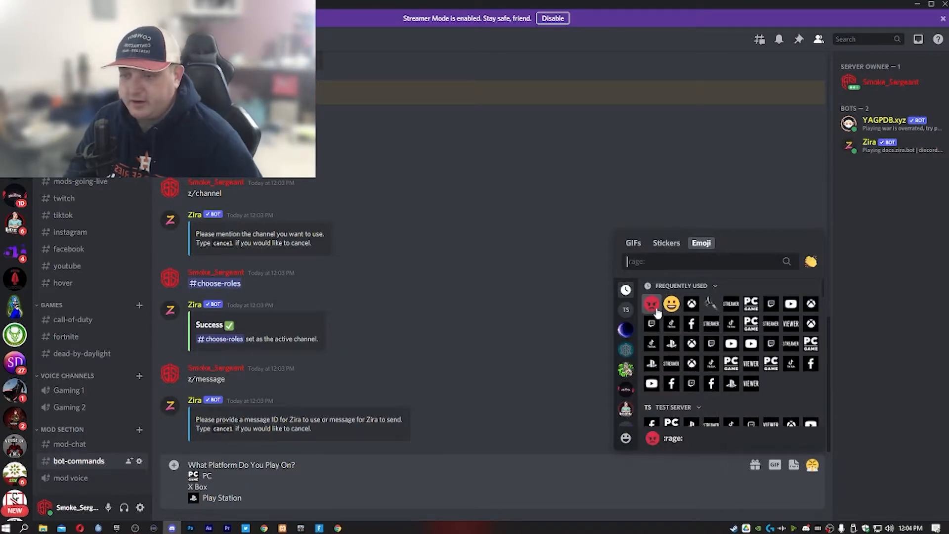
{"action": "left_click", "coordinate": [627, 313]}
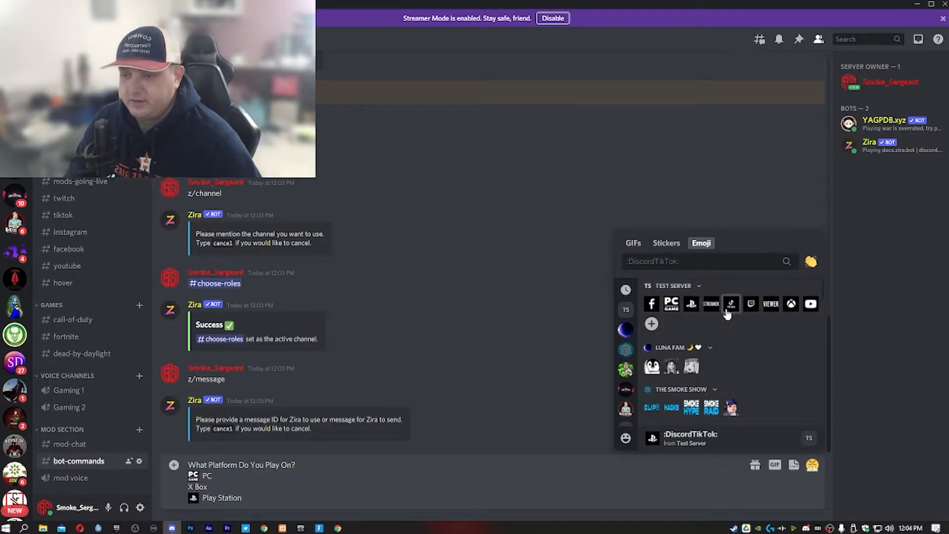
{"action": "left_click", "coordinate": [789, 305]}
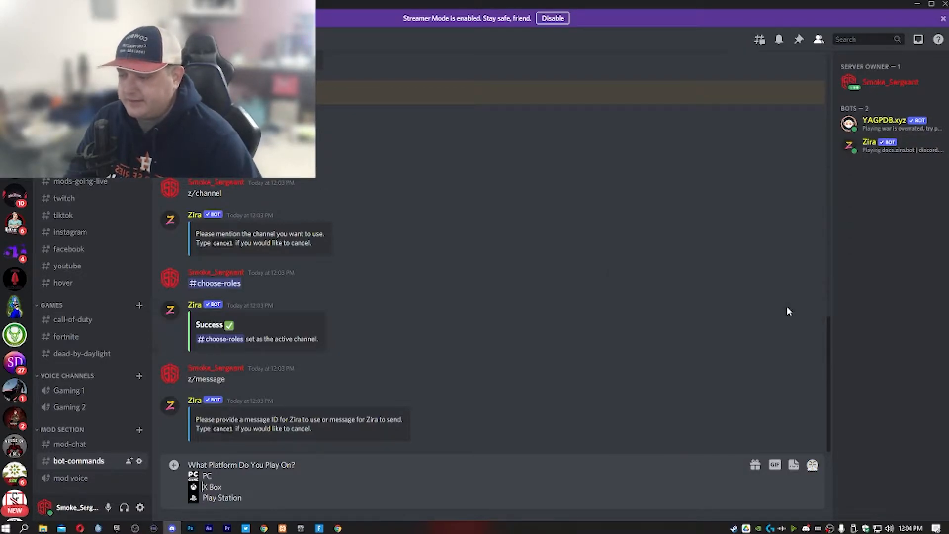
Replace the emoji before Play Station with the Test Server's PlayStation emoji and send the platform message.
{"action": "key", "text": "BackSpace"}
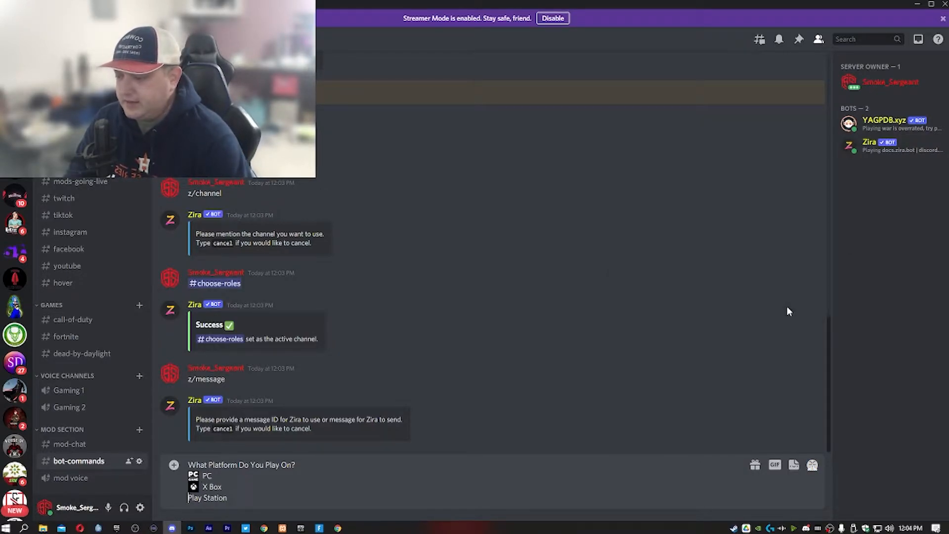
{"action": "left_click", "coordinate": [812, 465]}
{"action": "left_click", "coordinate": [626, 310]}
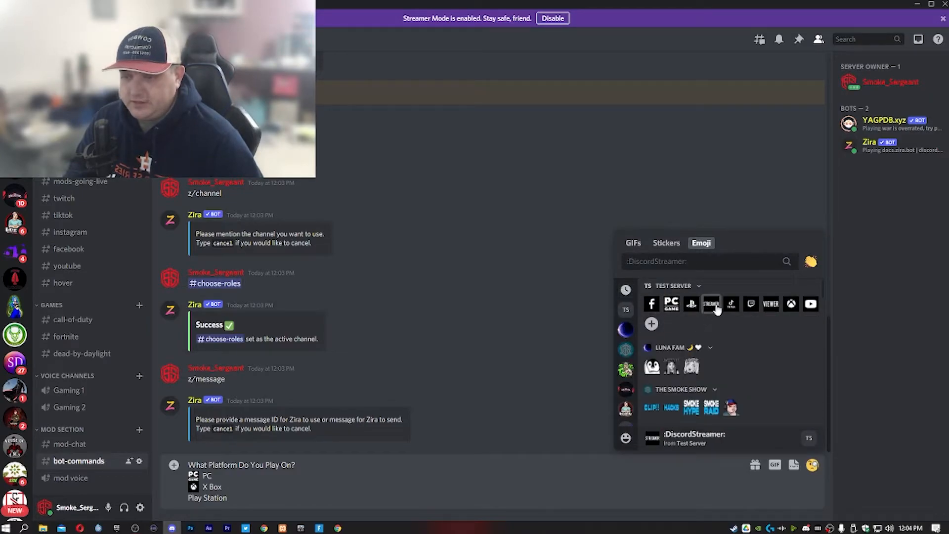
{"action": "left_click", "coordinate": [690, 304]}
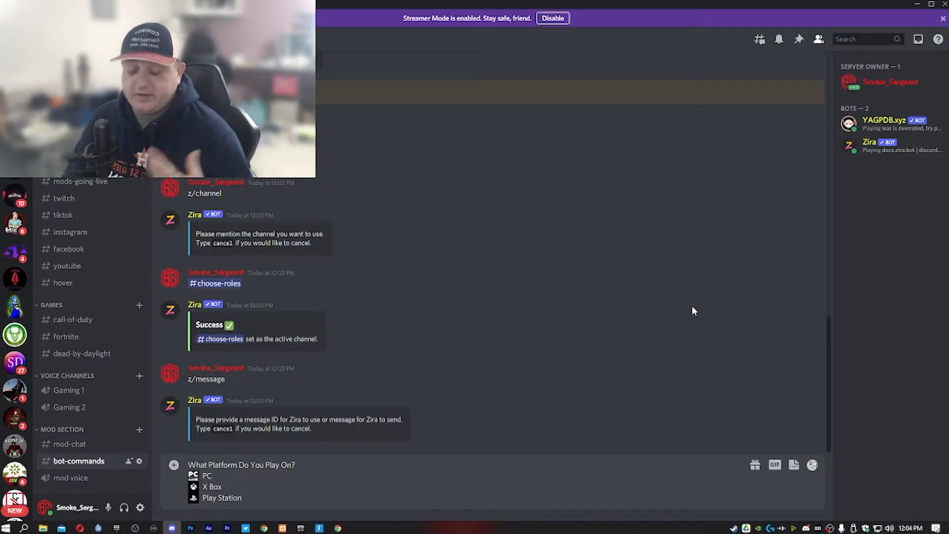
{"action": "key", "text": "Return"}
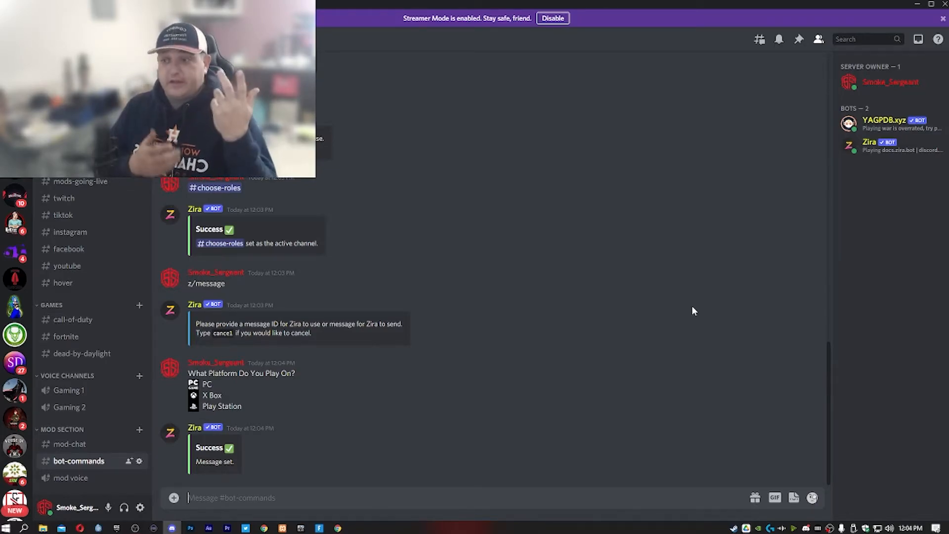
{"action": "type", "text": "z/add"}
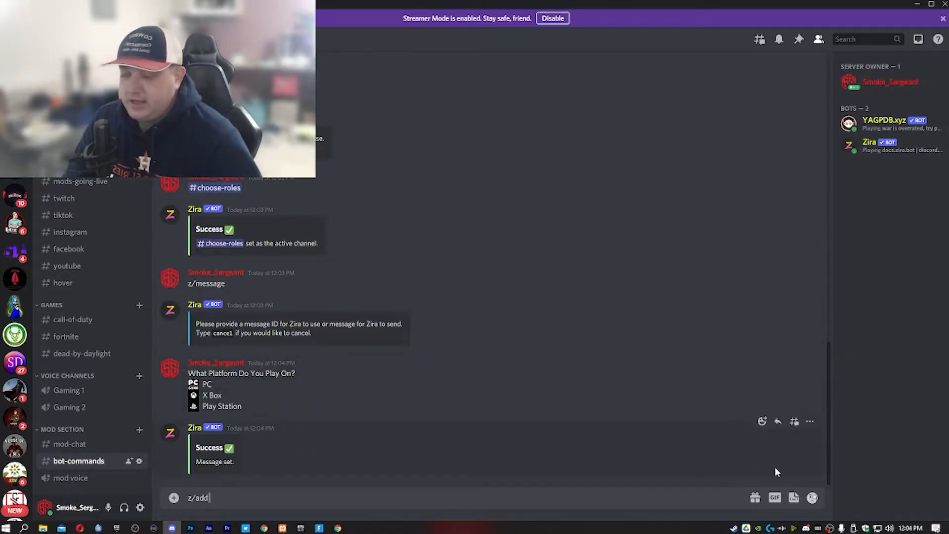
{"action": "left_click", "coordinate": [812, 497]}
{"action": "left_click", "coordinate": [626, 343]}
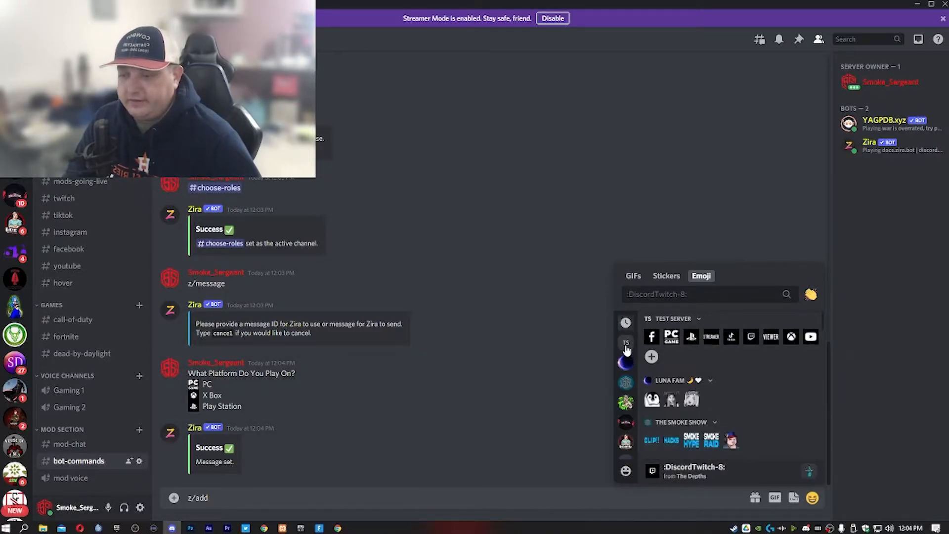
{"action": "left_click", "coordinate": [670, 334]}
{"action": "type", "text": "@"}
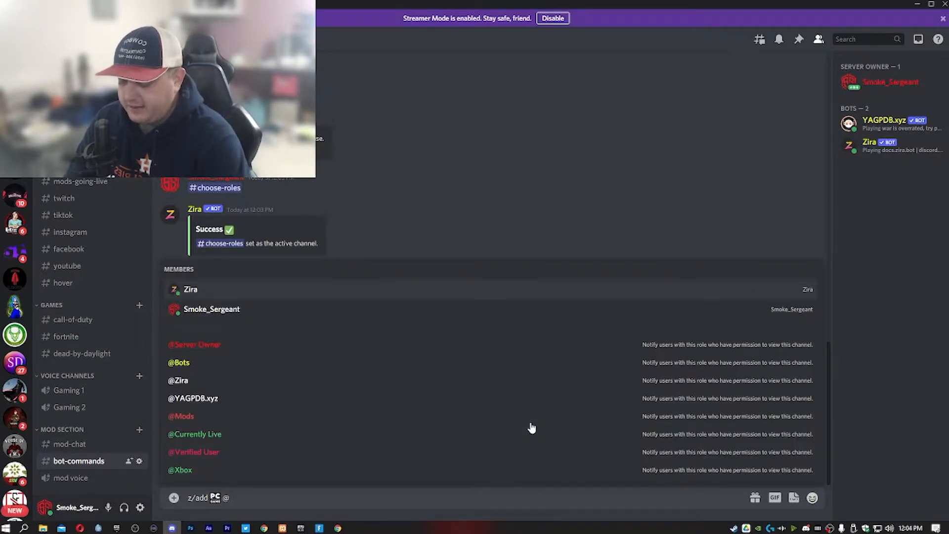
{"action": "type", "text": "p"}
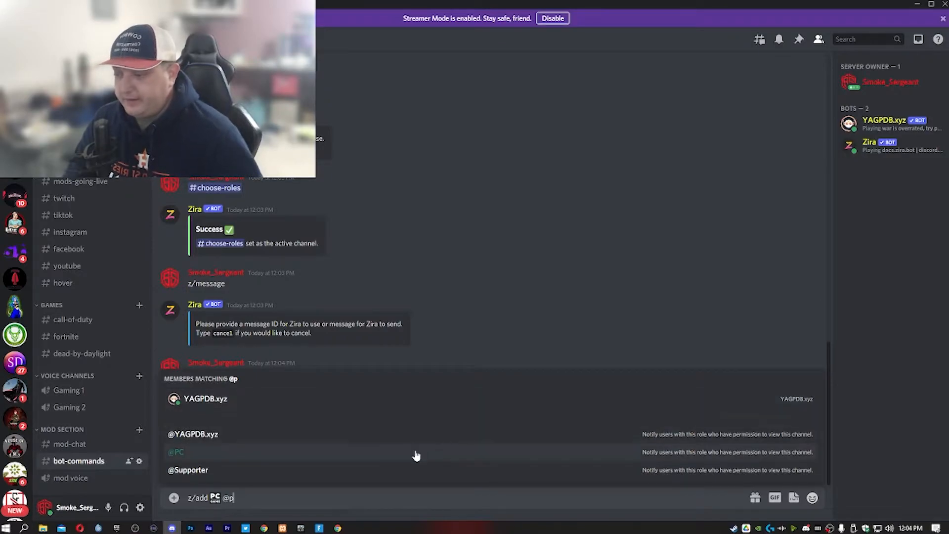
{"action": "left_click", "coordinate": [413, 452]}
{"action": "key", "text": "Return"}
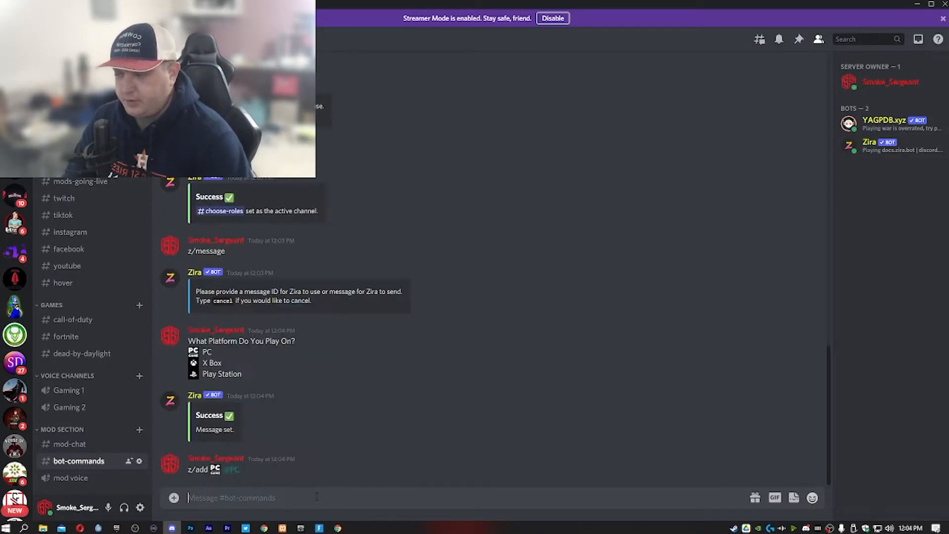
{"action": "type", "text": "z/add"}
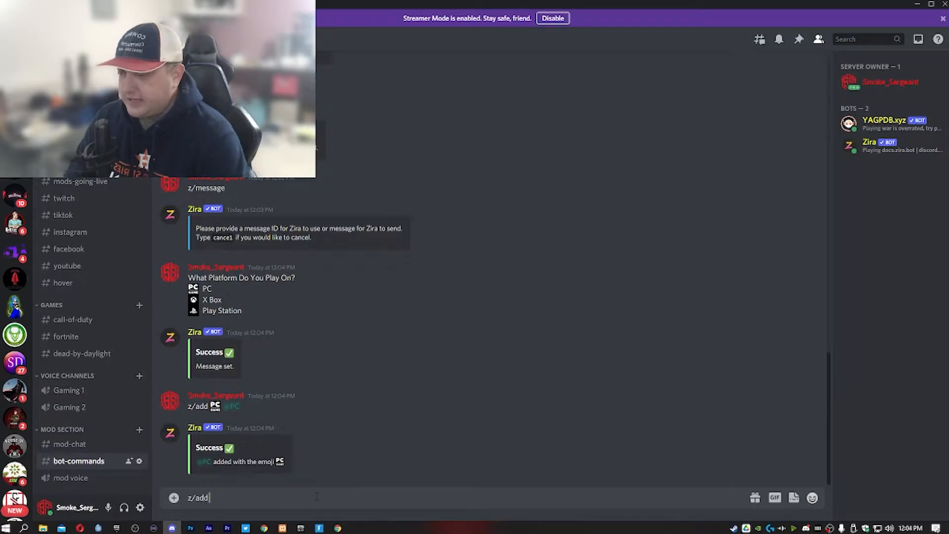
{"action": "left_click", "coordinate": [812, 497]}
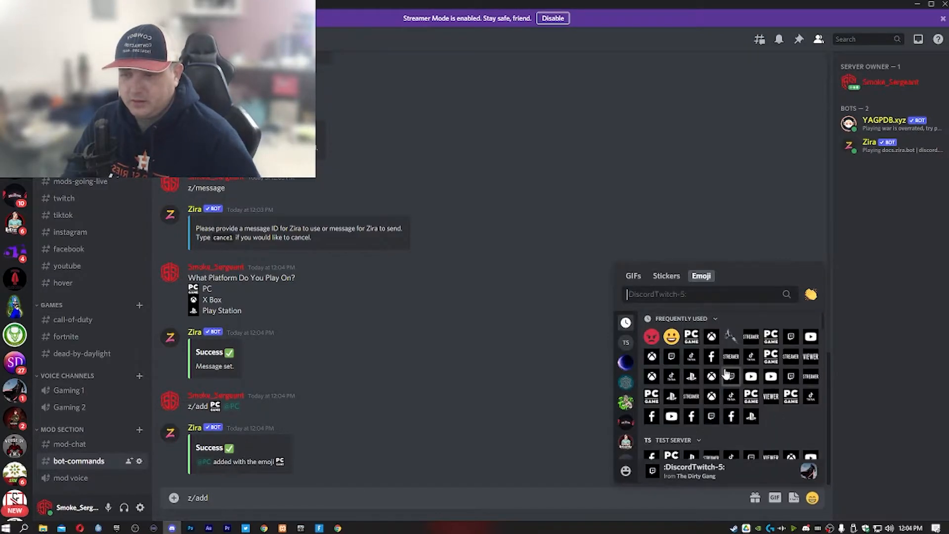
{"action": "type", "text": "dd"}
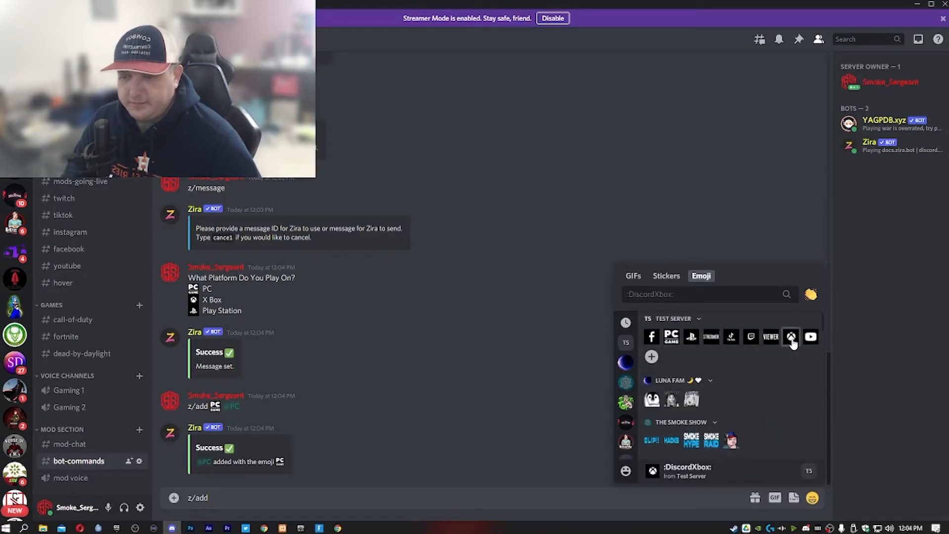
{"action": "left_click", "coordinate": [792, 337]}
{"action": "type", "text": "@xbo"}
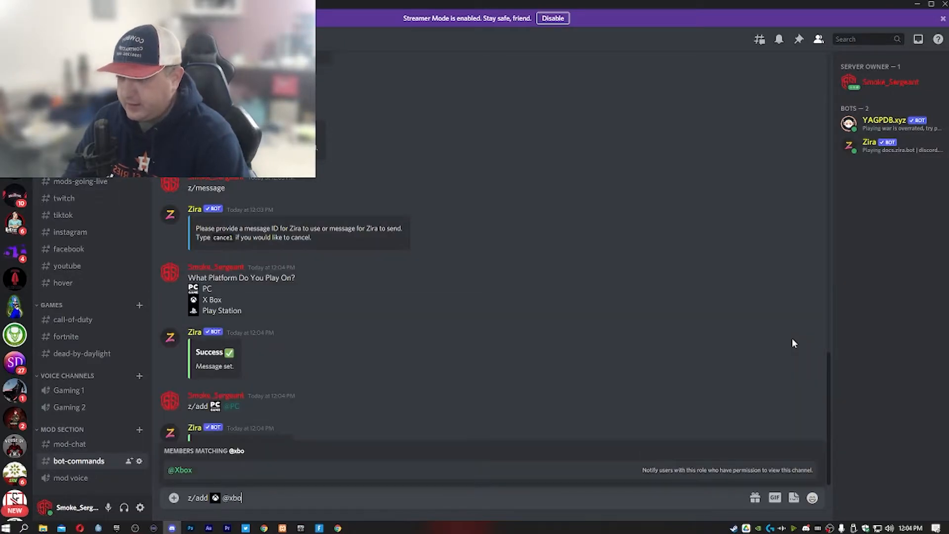
{"action": "left_click", "coordinate": [578, 465]}
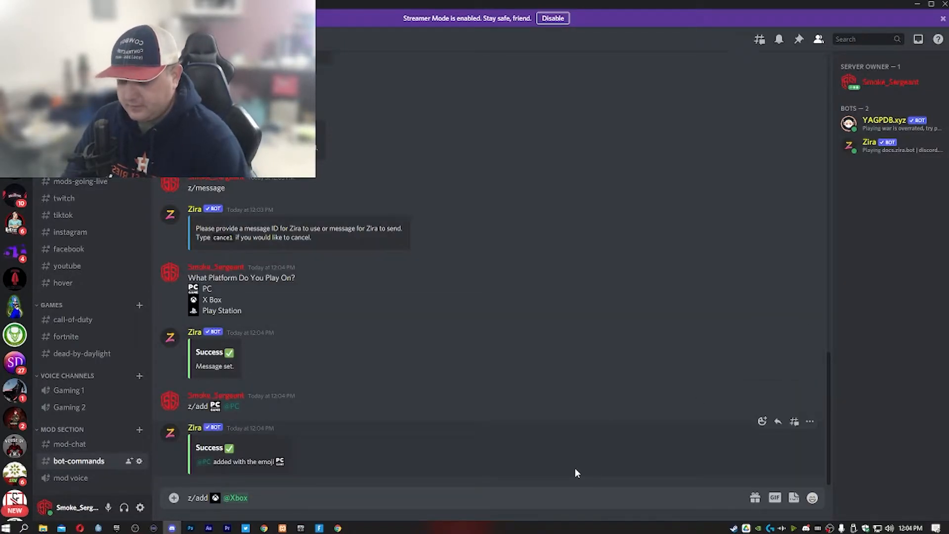
{"action": "key", "text": "Return"}
Draft a z/add command containing the Test Server's PlayStation emoji.
{"action": "type", "text": "z/add"}
{"action": "left_click", "coordinate": [812, 497]}
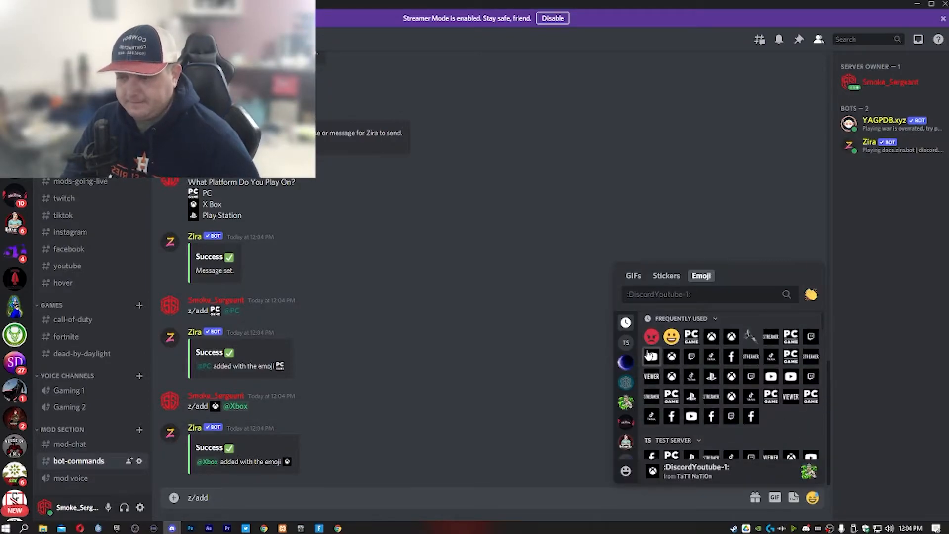
{"action": "scroll", "coordinate": [651, 356], "scroll_direction": "down", "scroll_amount": 3}
{"action": "left_click", "coordinate": [690, 339]}
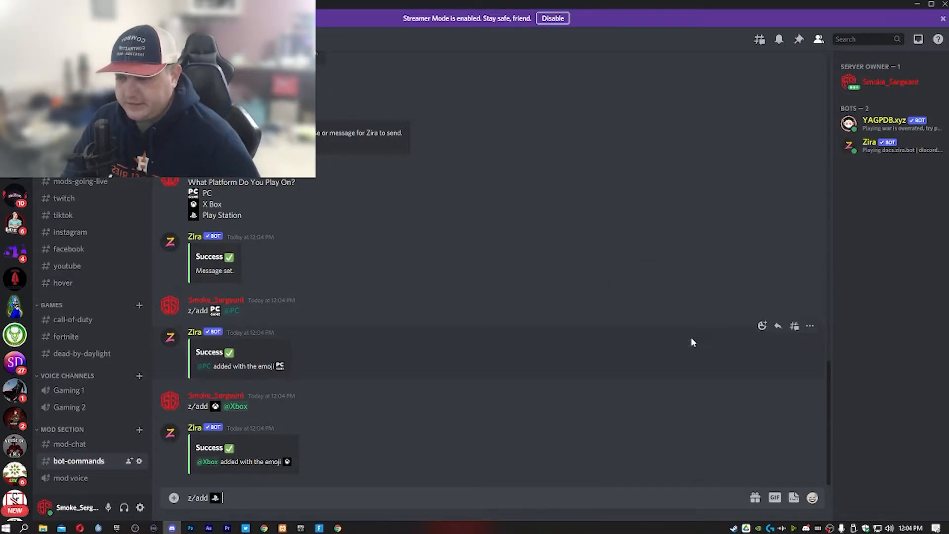
{"action": "type", "text": "@play"}
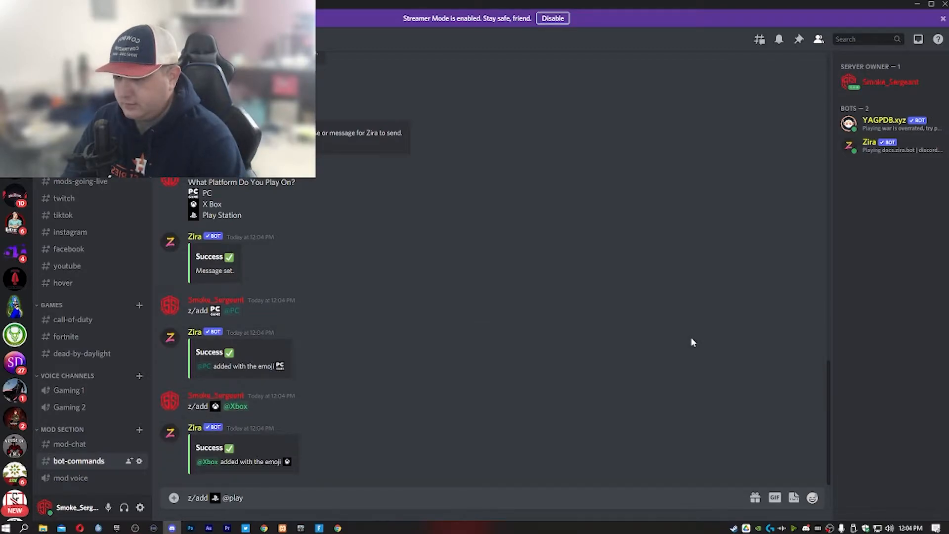
{"action": "key", "text": "BackSpace"}
{"action": "key", "text": "BackSpace"}
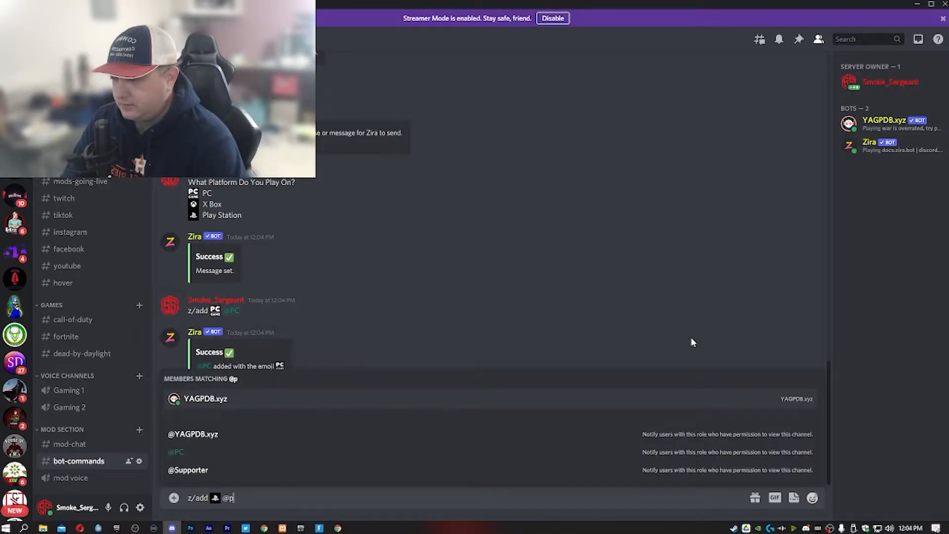
{"action": "key", "text": "BackSpace"}
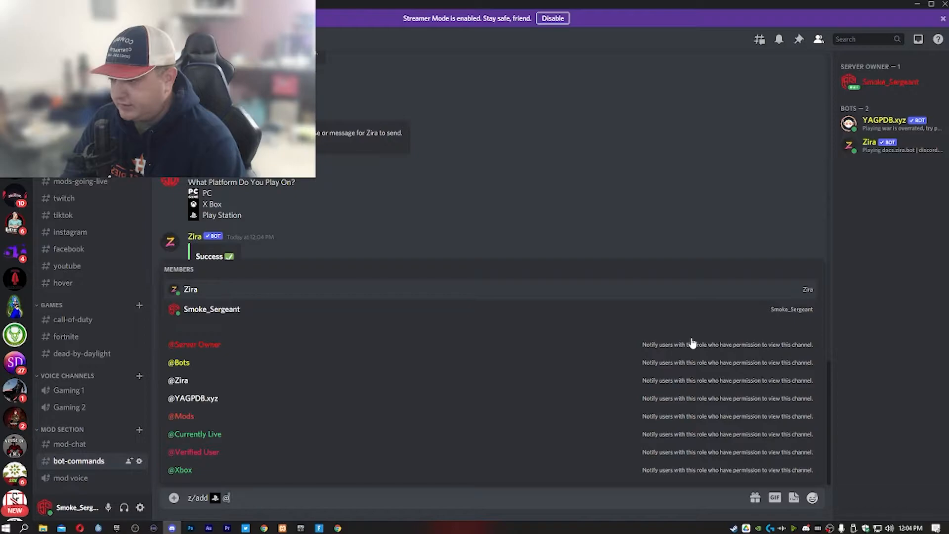
{"action": "key", "text": "BackSpace"}
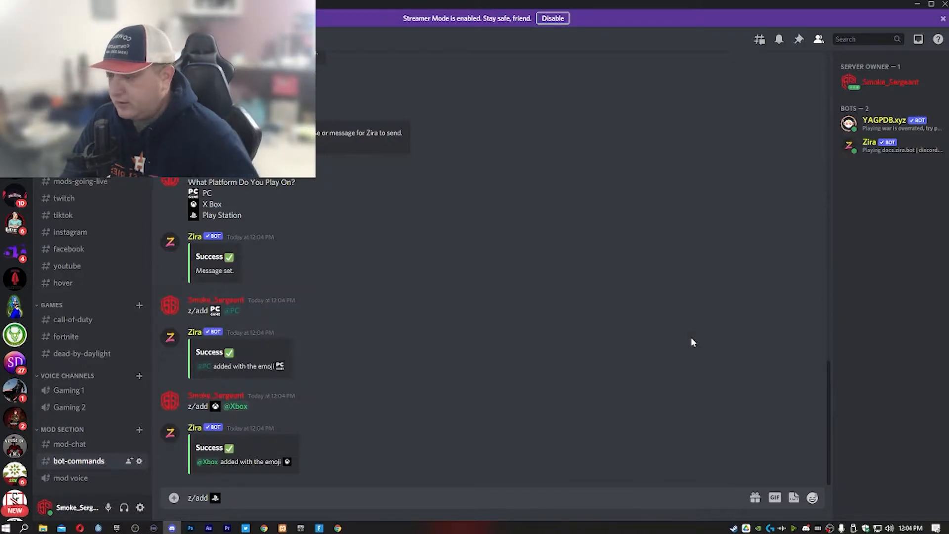
Create a new role named playstation in the Test Server's role settings, save it and return to the channel.
{"action": "left_click", "coordinate": [92, 39]}
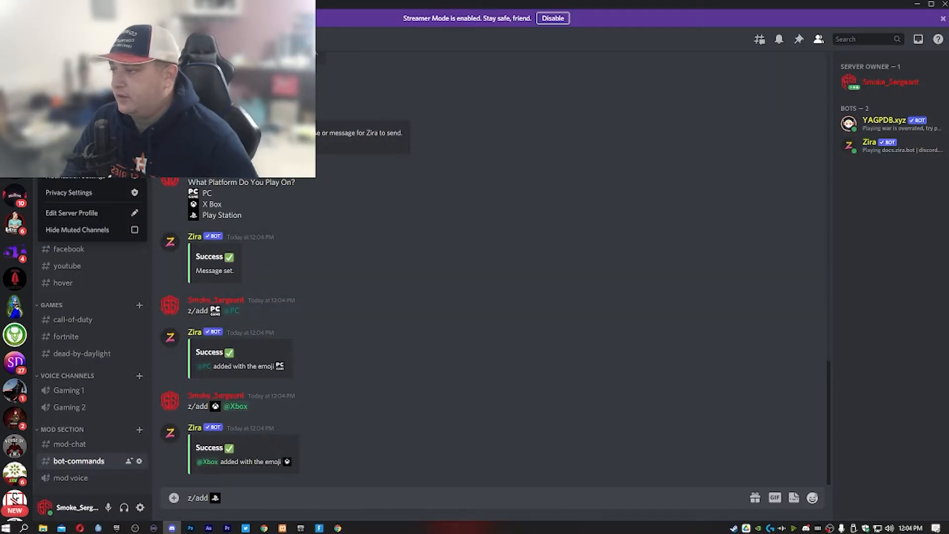
{"action": "left_click", "coordinate": [74, 117]}
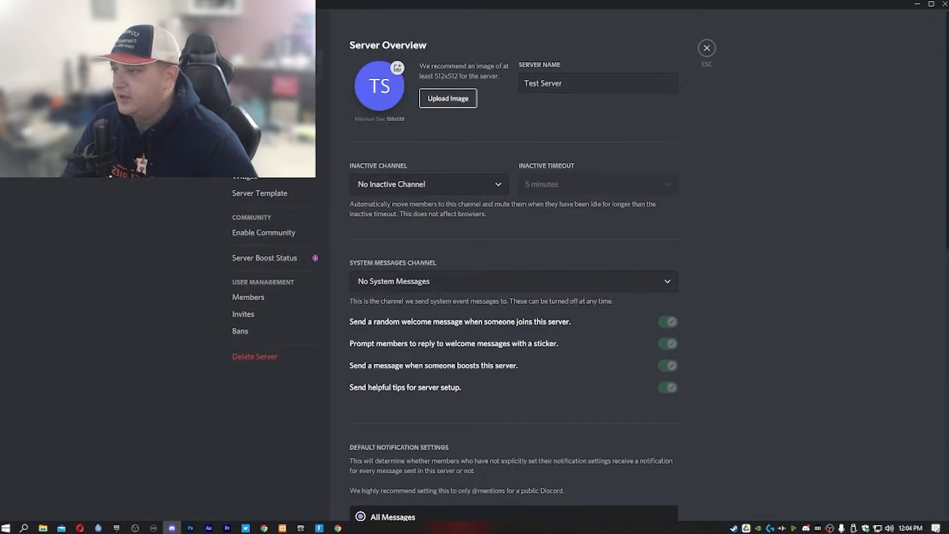
{"action": "left_click", "coordinate": [243, 75]}
{"action": "scroll", "coordinate": [408, 366], "scroll_direction": "down", "scroll_amount": 3}
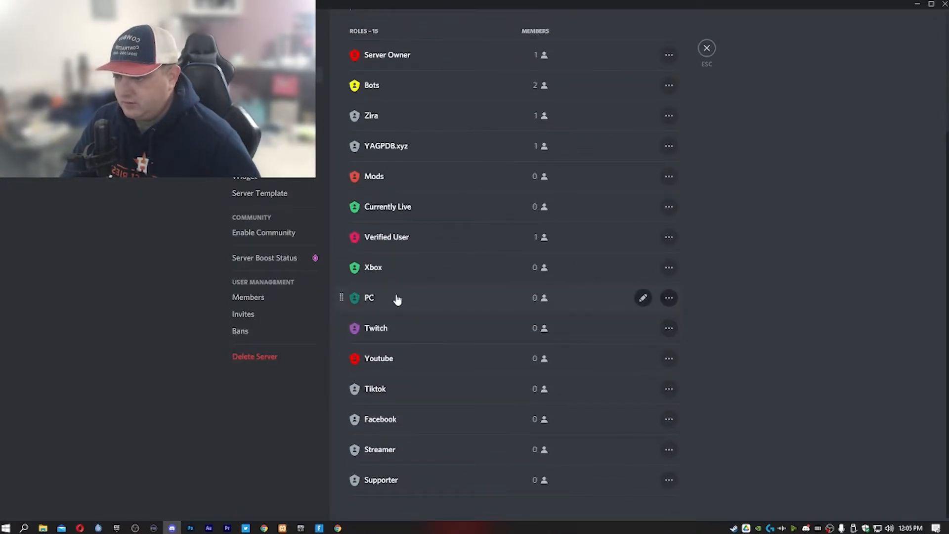
{"action": "scroll", "coordinate": [417, 383], "scroll_direction": "up", "scroll_amount": 3}
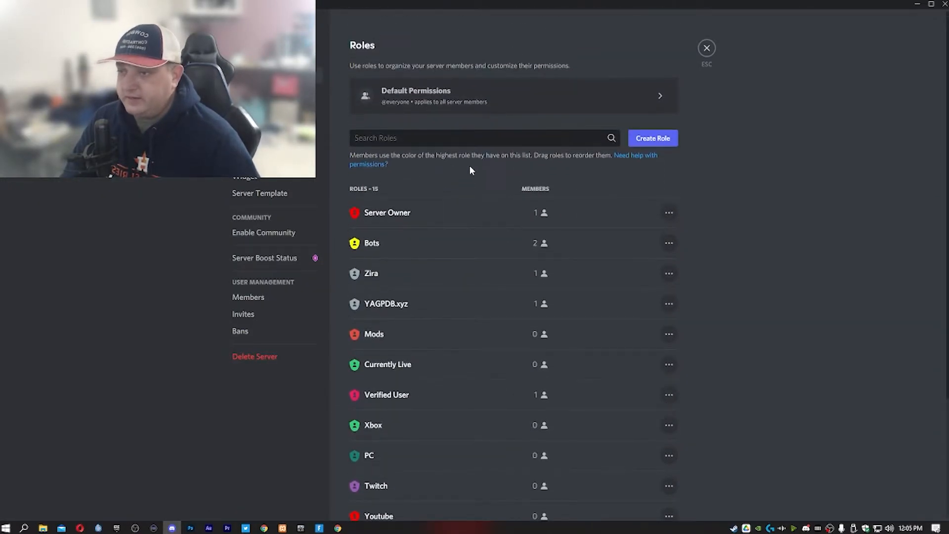
{"action": "left_click", "coordinate": [643, 140]}
{"action": "left_click", "coordinate": [516, 121]}
{"action": "key", "text": "BackSpace"}
{"action": "key", "text": "BackSpace"}
{"action": "key", "text": "BackSpace"}
{"action": "key", "text": "BackSpace"}
{"action": "key", "text": "BackSpace"}
{"action": "key", "text": "BackSpace"}
{"action": "key", "text": "BackSpace"}
{"action": "key", "text": "BackSpace"}
{"action": "type", "text": "playstation"}
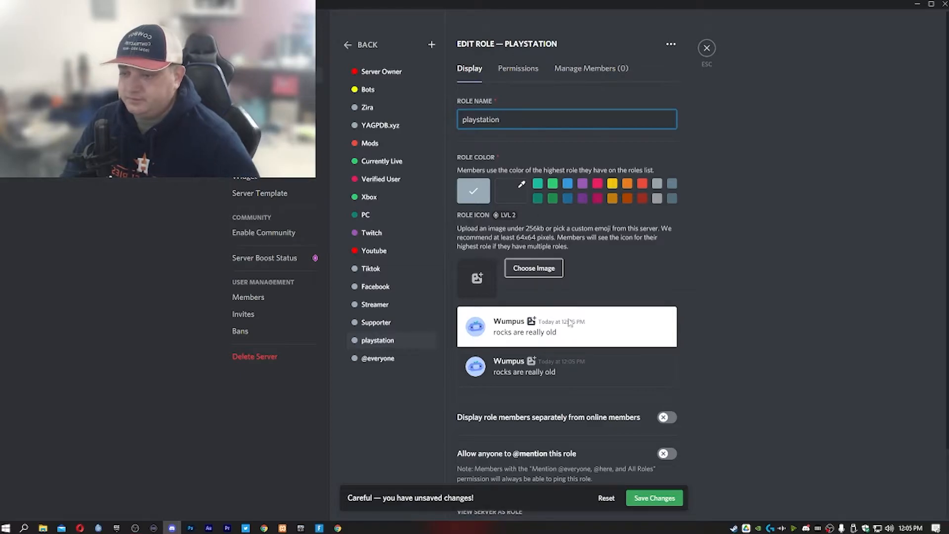
{"action": "left_click", "coordinate": [654, 498]}
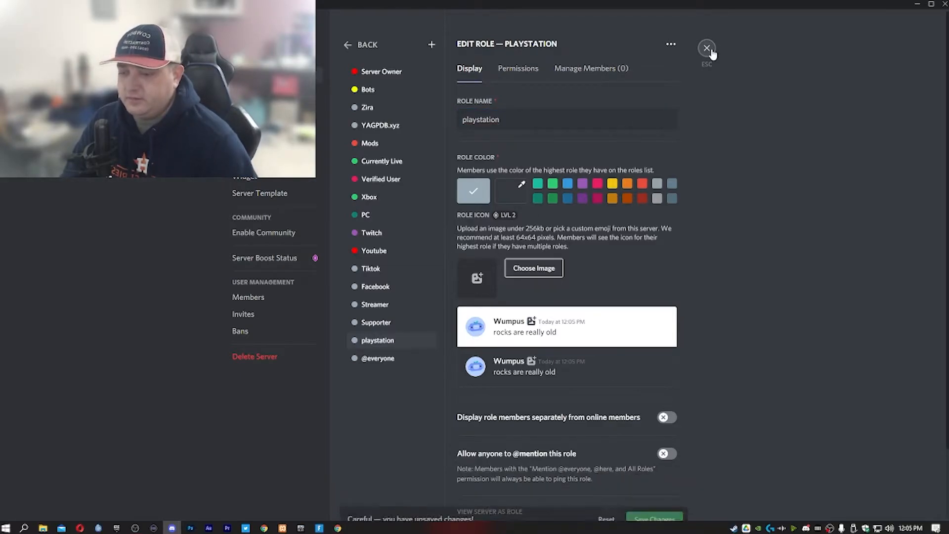
{"action": "left_click", "coordinate": [707, 48]}
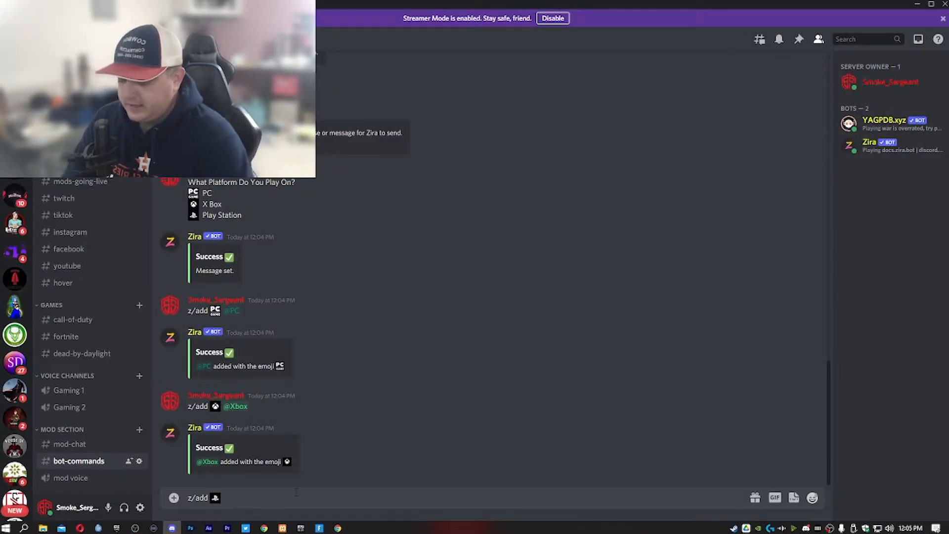
{"action": "type", "text": "@play"}
{"action": "key", "text": "Tab"}
{"action": "key", "text": "Return"}
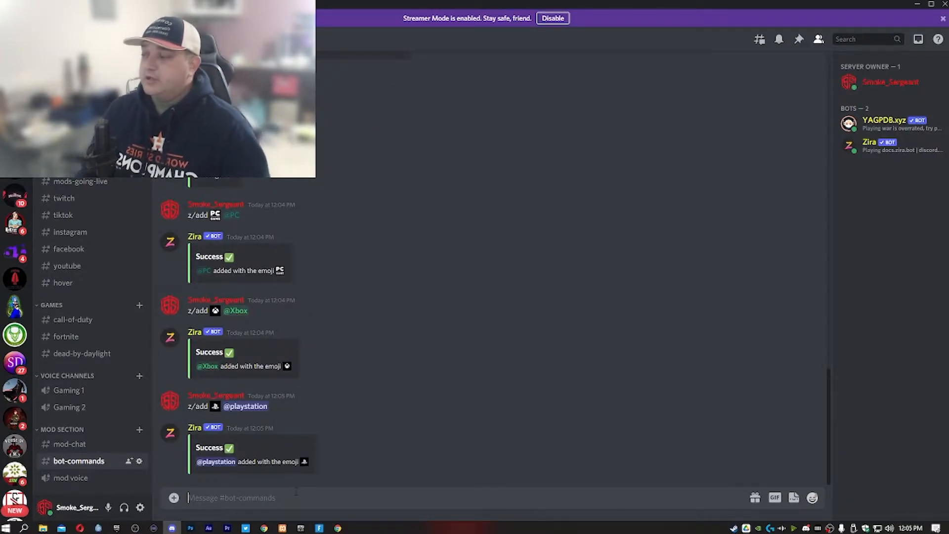
Open #choose-roles and check which roles are assigned to the server owner.
{"action": "scroll", "coordinate": [110, 339], "scroll_direction": "up", "scroll_amount": 3}
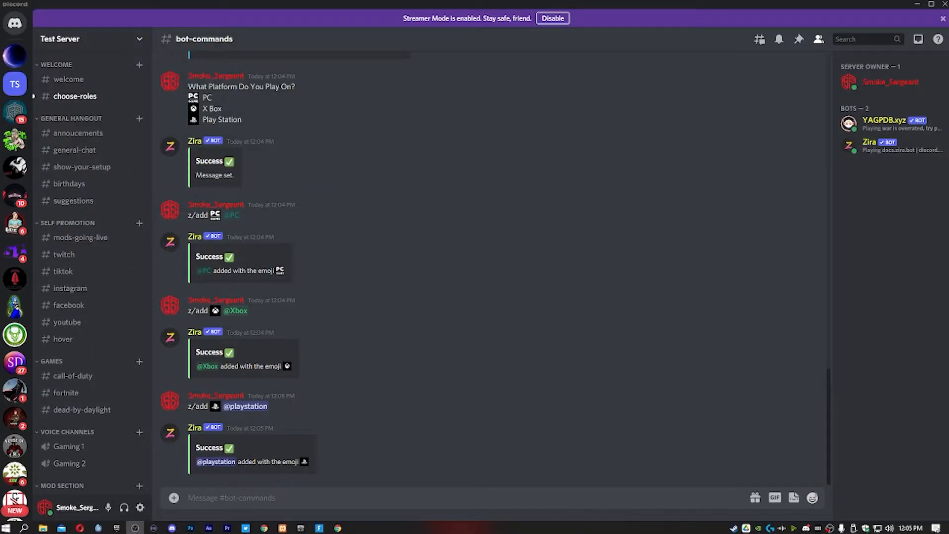
{"action": "left_click", "coordinate": [79, 96]}
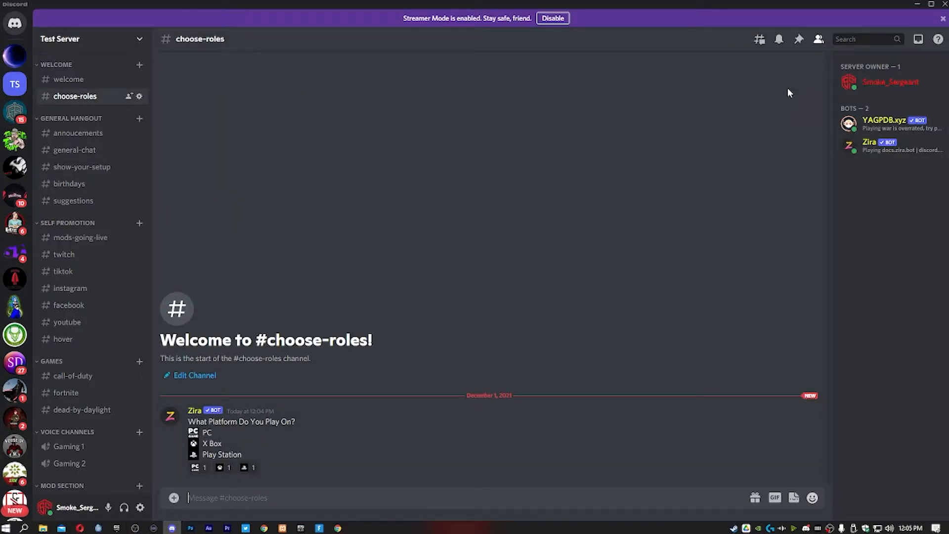
{"action": "right_click", "coordinate": [891, 83]}
{"action": "mouse_move", "coordinate": [872, 185]}
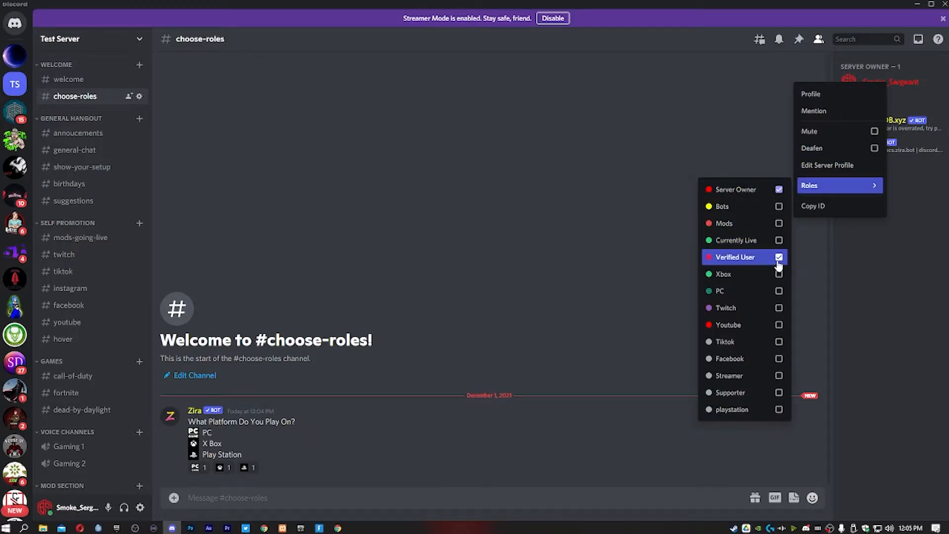
{"action": "left_click", "coordinate": [856, 258]}
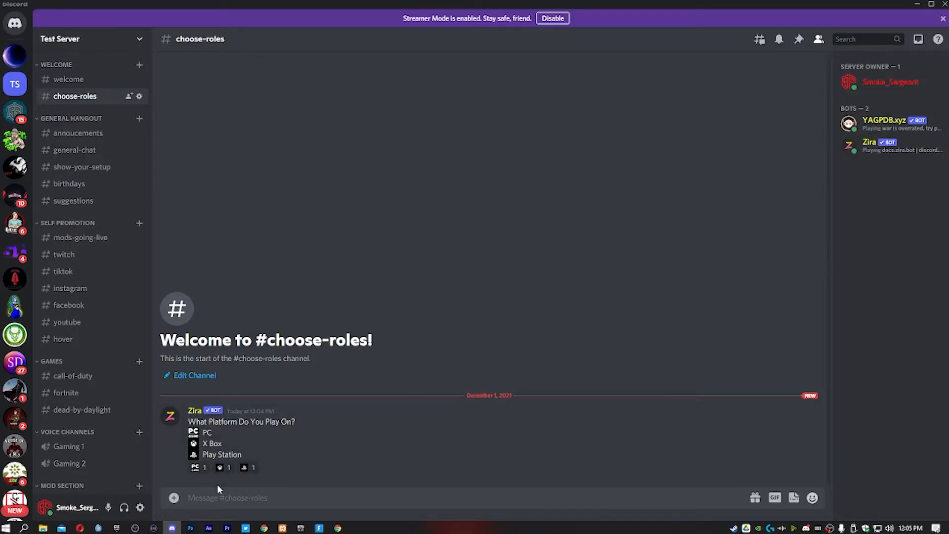
React to the platform message with the PC Game and Xbox emojis and check the server owner's assigned roles.
{"action": "left_click", "coordinate": [199, 468]}
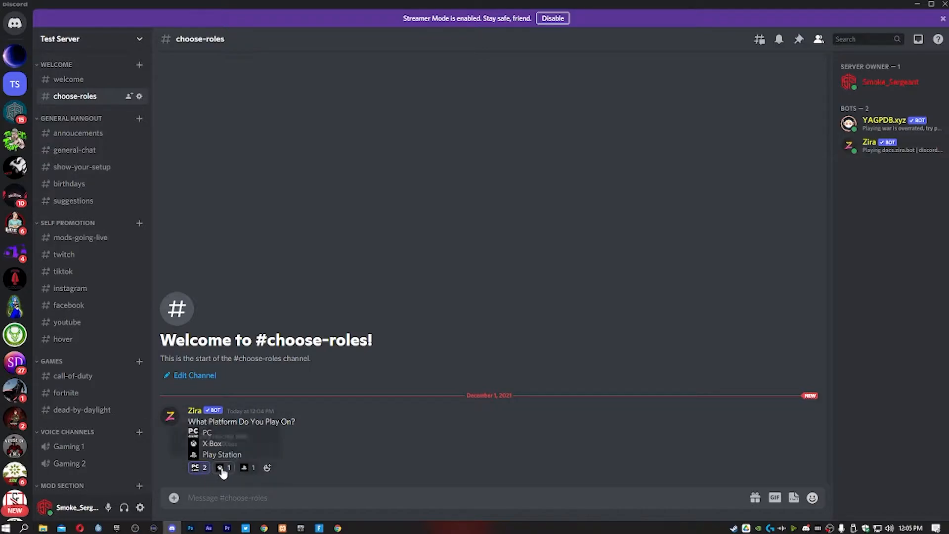
{"action": "left_click", "coordinate": [223, 469]}
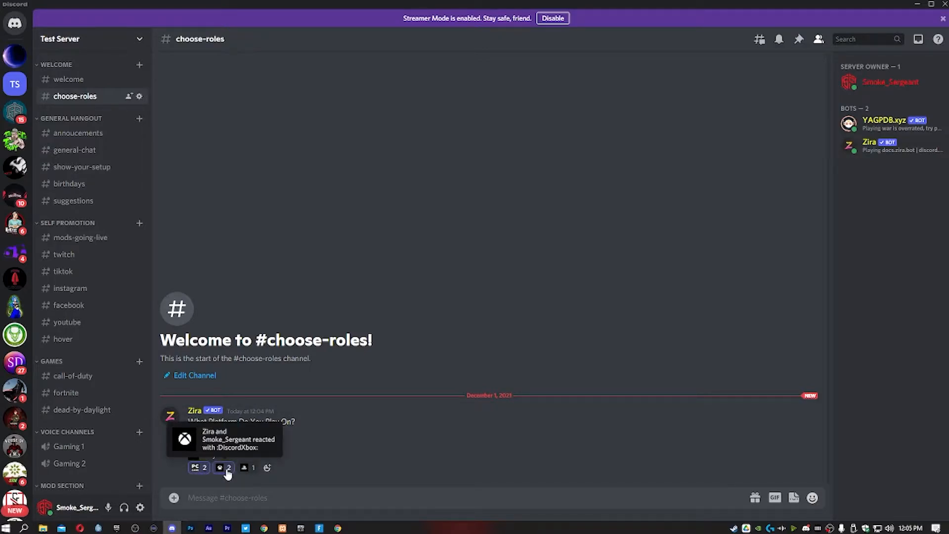
{"action": "right_click", "coordinate": [889, 84]}
{"action": "mouse_move", "coordinate": [839, 184]}
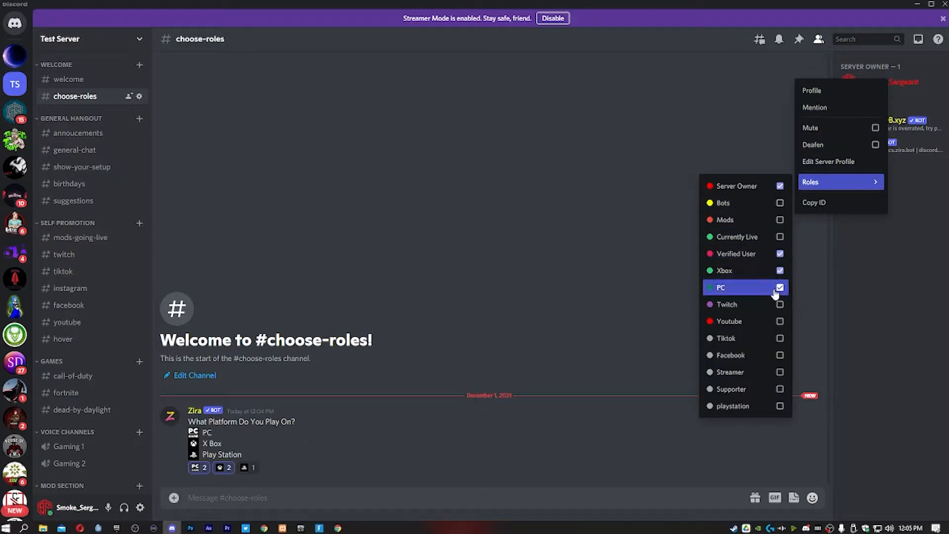
{"action": "left_click", "coordinate": [904, 85]}
{"action": "left_click", "coordinate": [633, 154]}
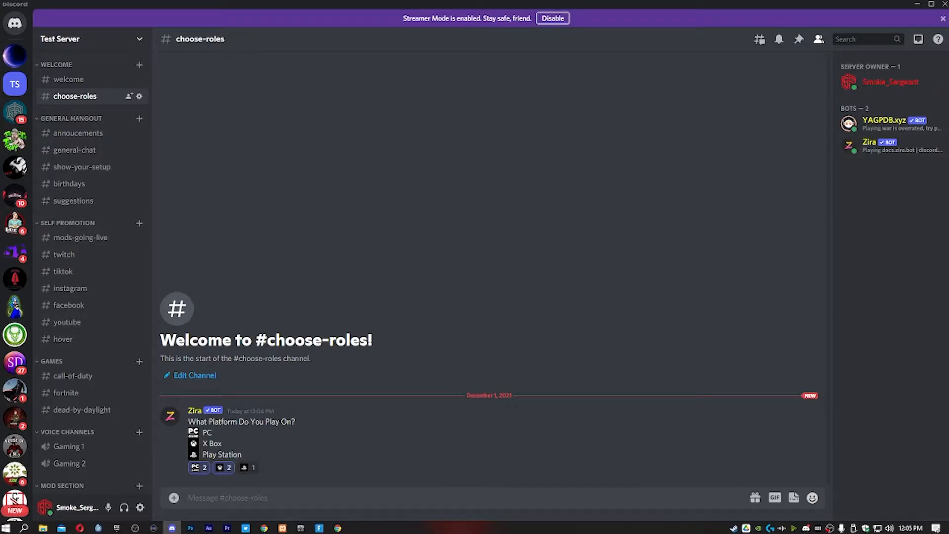
Set #choose-roles as Zira's active channel by running z/channel in #bot-commands.
{"action": "scroll", "coordinate": [121, 345], "scroll_direction": "down", "scroll_amount": 2}
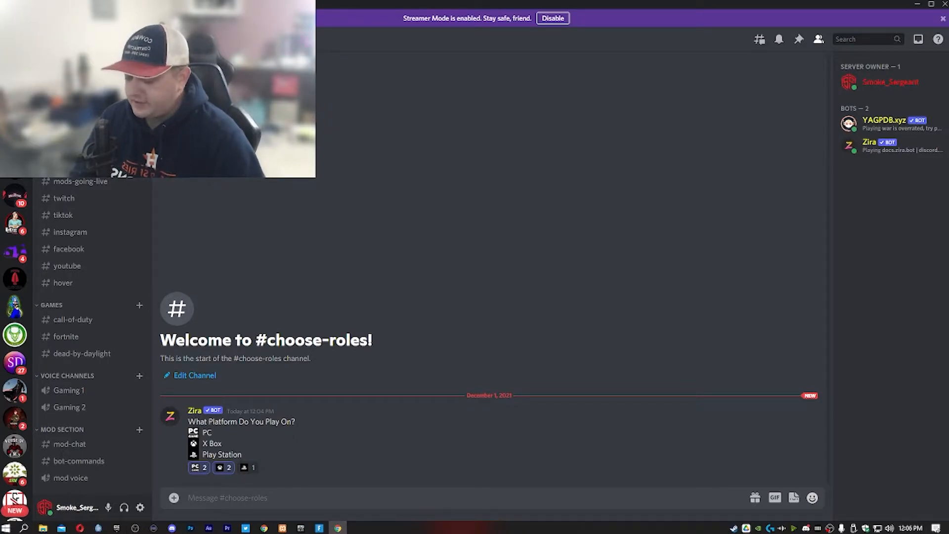
{"action": "left_click", "coordinate": [79, 461]}
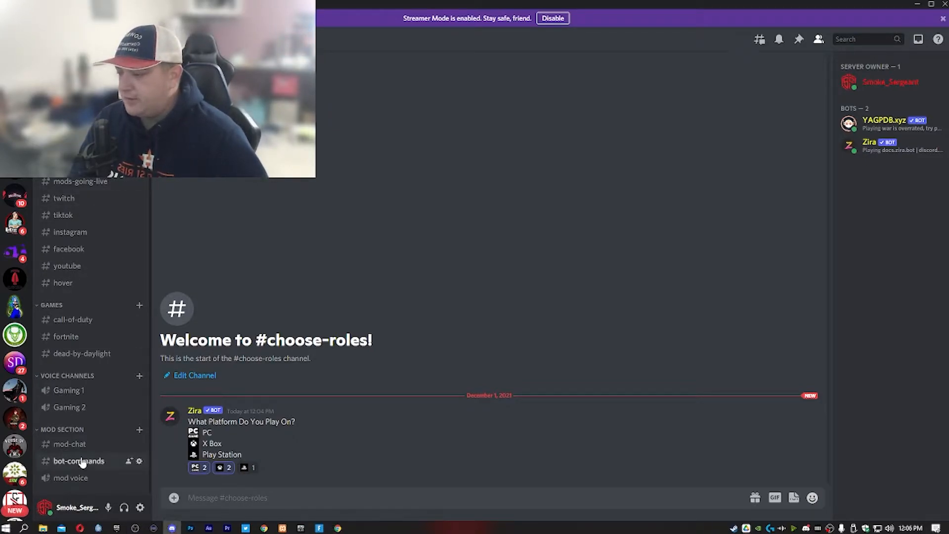
{"action": "type", "text": "z/d"}
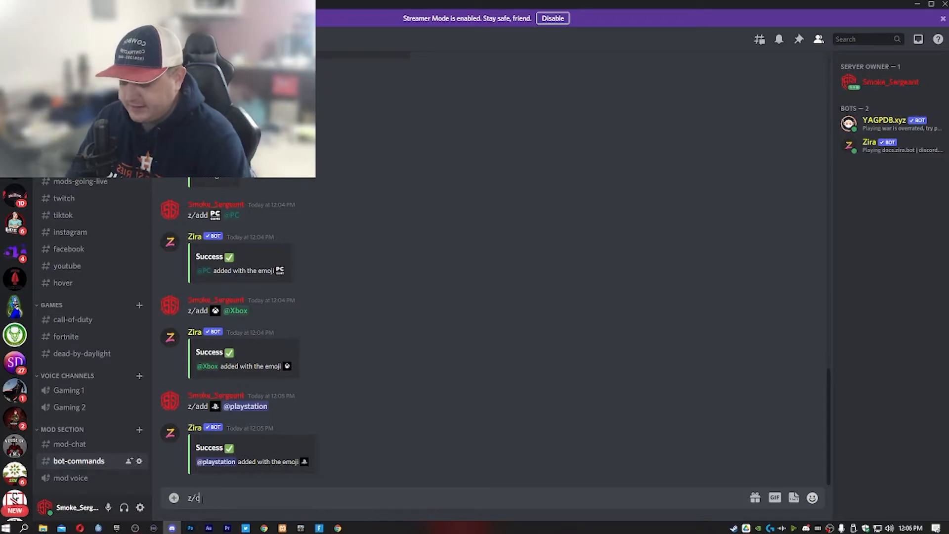
{"action": "key", "text": "Return"}
{"action": "type", "text": "z/m"}
{"action": "key", "text": "BackSpace"}
{"action": "key", "text": "BackSpace"}
{"action": "key", "text": "BackSpace"}
{"action": "type", "text": "#ch"}
{"action": "key", "text": "Return"}
{"action": "key", "text": "Return"}
Use z/message to send "Are You A Content Creator?" with emoji lines for Youtube, Twitch, Tik Tok and Facebook.
{"action": "type", "text": "z/"}
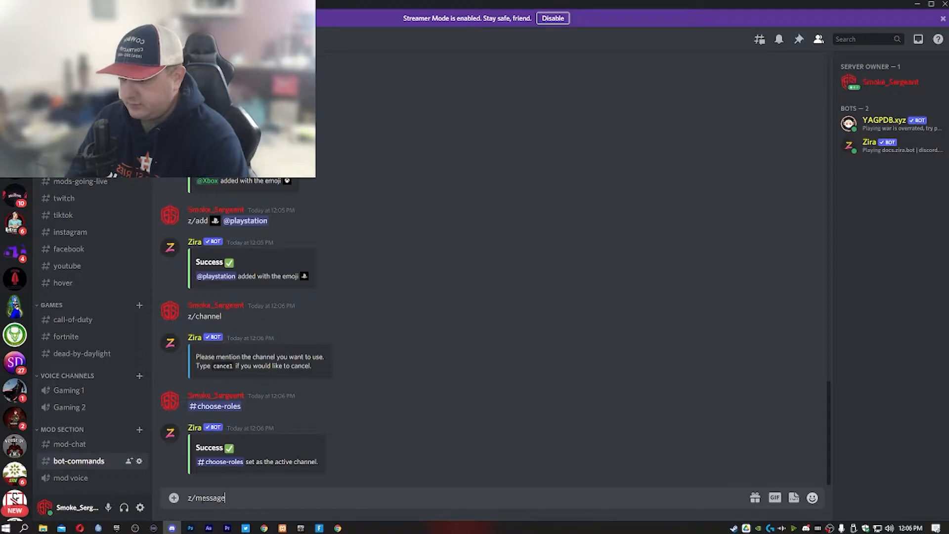
{"action": "key", "text": "Return"}
{"action": "type", "text": "Are You A Content Creator? :DiscordYoutube: Youtube :DiscordTwitch: Twitch :DiscordTikTok: Tik Tok :DiscordFacebook: Facebook"}
{"action": "key", "text": "Return"}
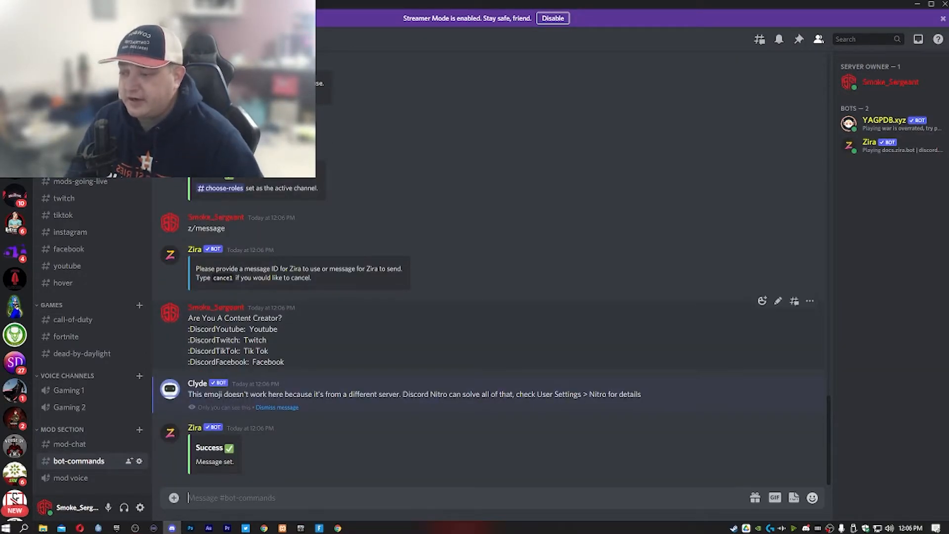
Delete Zira's "Are You A Content Creator?" message from #choose-roles.
{"action": "left_click_drag", "start_coordinate": [189, 329], "coordinate": [226, 363]}
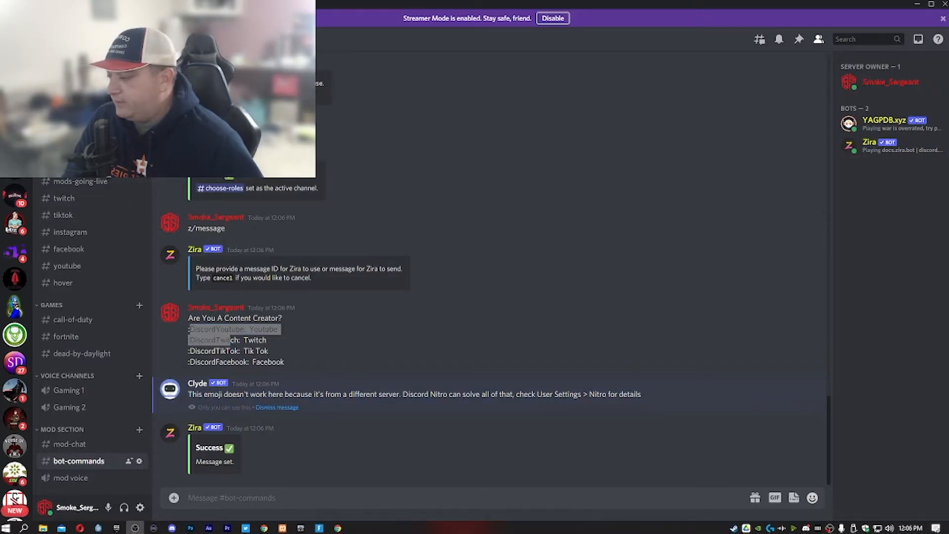
{"action": "scroll", "coordinate": [86, 229], "scroll_direction": "up", "scroll_amount": 2}
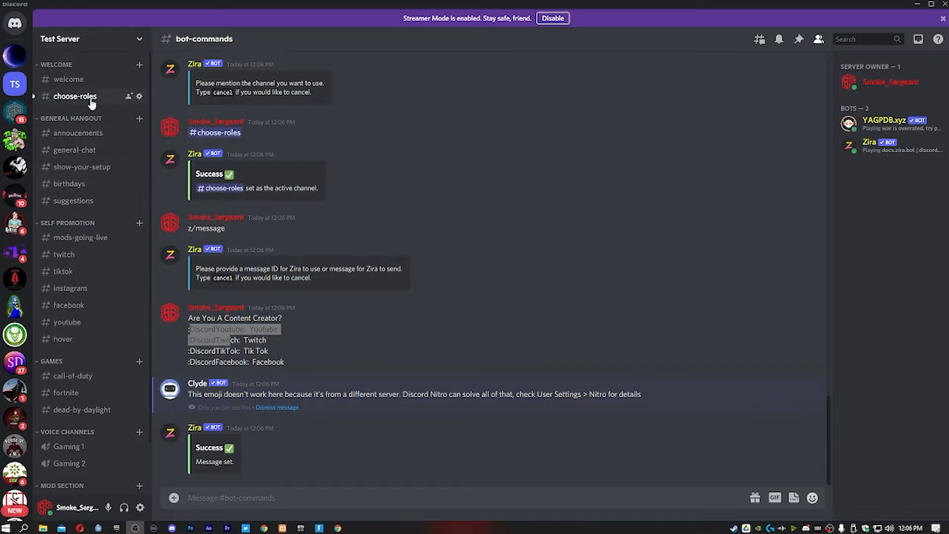
{"action": "left_click", "coordinate": [74, 96]}
{"action": "left_click", "coordinate": [810, 415]}
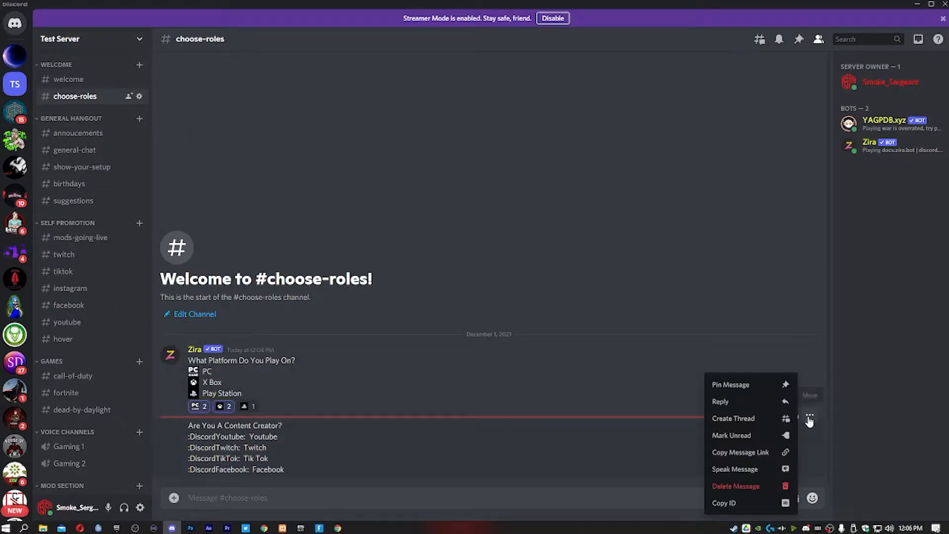
{"action": "left_click", "coordinate": [752, 485]}
{"action": "left_click", "coordinate": [549, 327]}
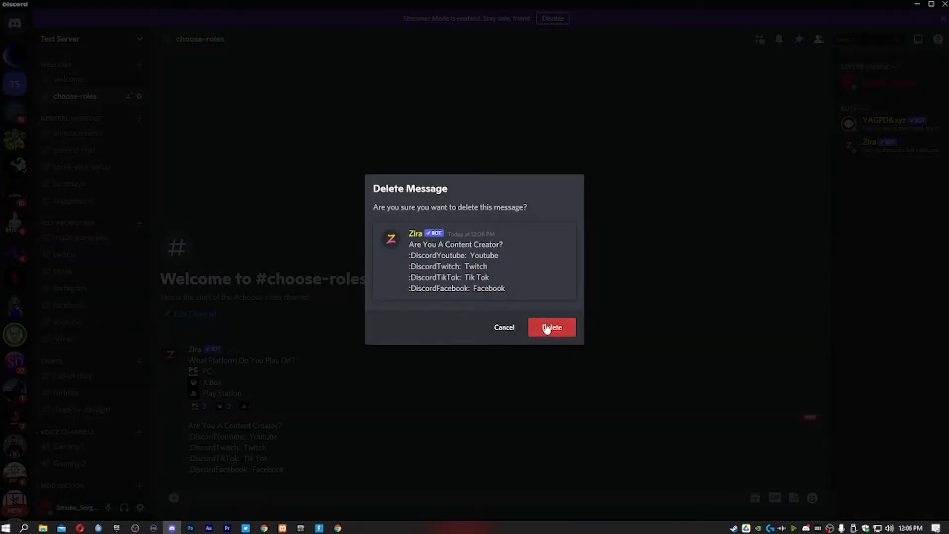
Return to #bot-commands and run z/channel again with #choose-roles as the channel.
{"action": "scroll", "coordinate": [128, 378], "scroll_direction": "down", "scroll_amount": 3}
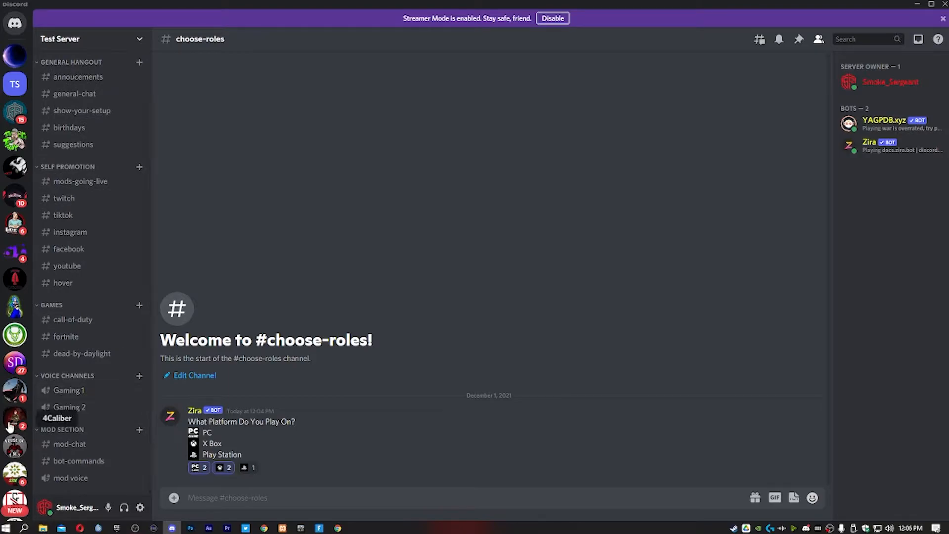
{"action": "left_click", "coordinate": [98, 460]}
{"action": "type", "text": "z/"}
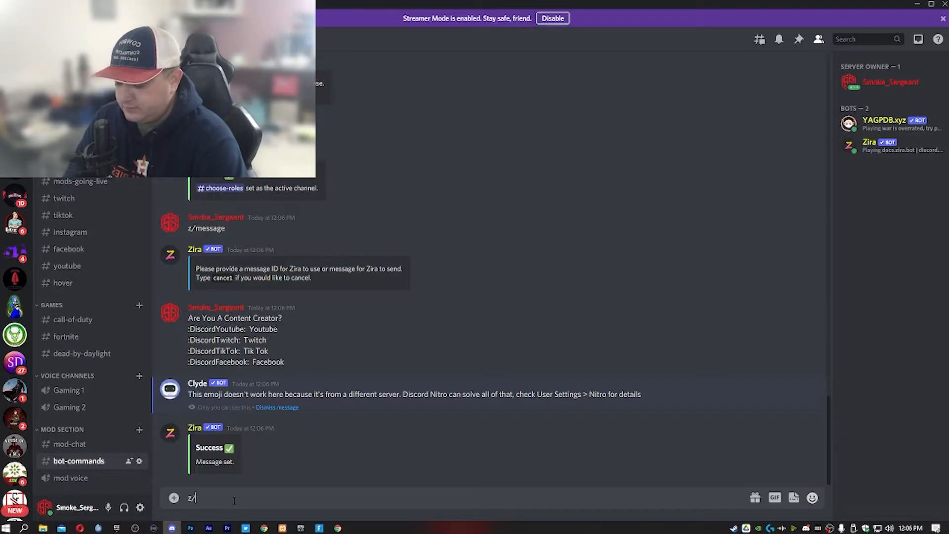
{"action": "type", "text": "charnel"}
{"action": "key", "text": "Return"}
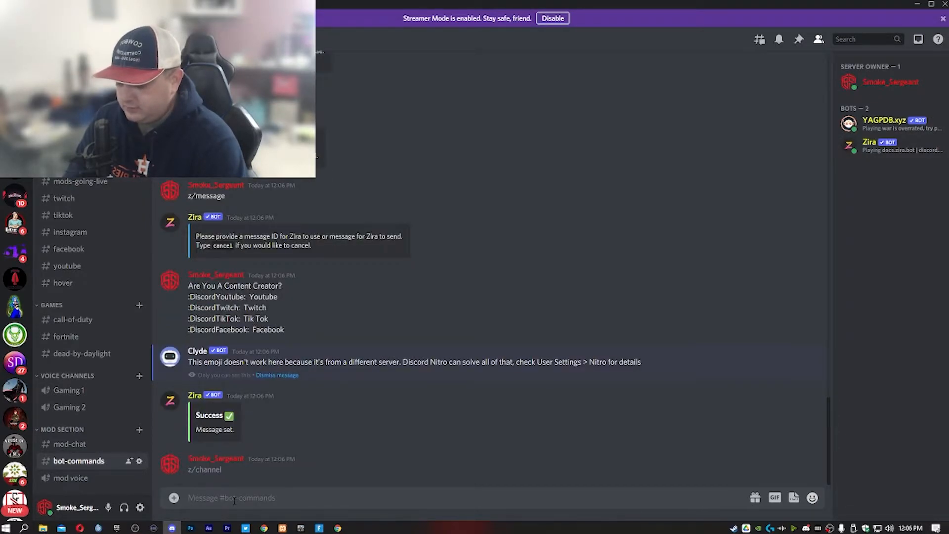
{"action": "type", "text": "#cho"}
{"action": "key", "text": "Return"}
{"action": "key", "text": "Return"}
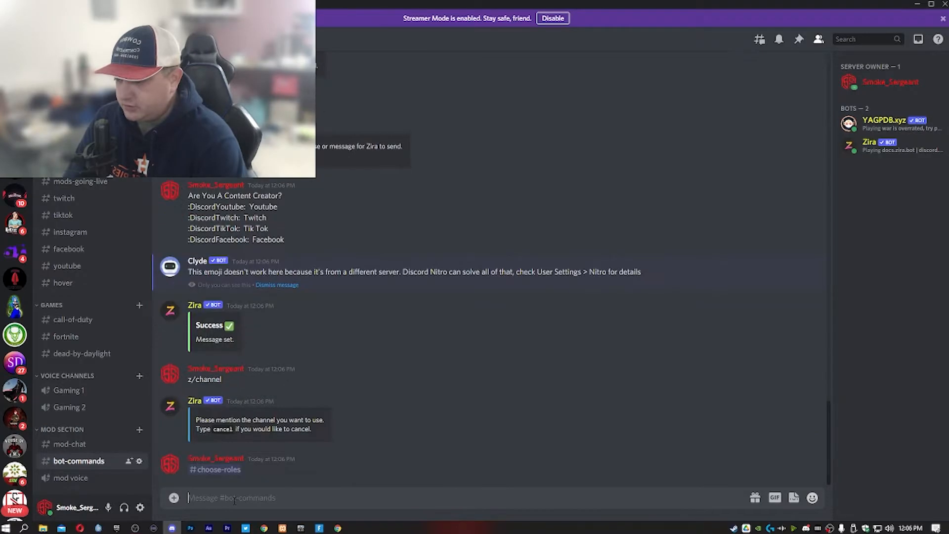
Run z/message and draft "Are You A Content Creator?" with emoji lines for Youtube, Twitch, Tik Tok and Facebook.
{"action": "type", "text": "z/messa"}
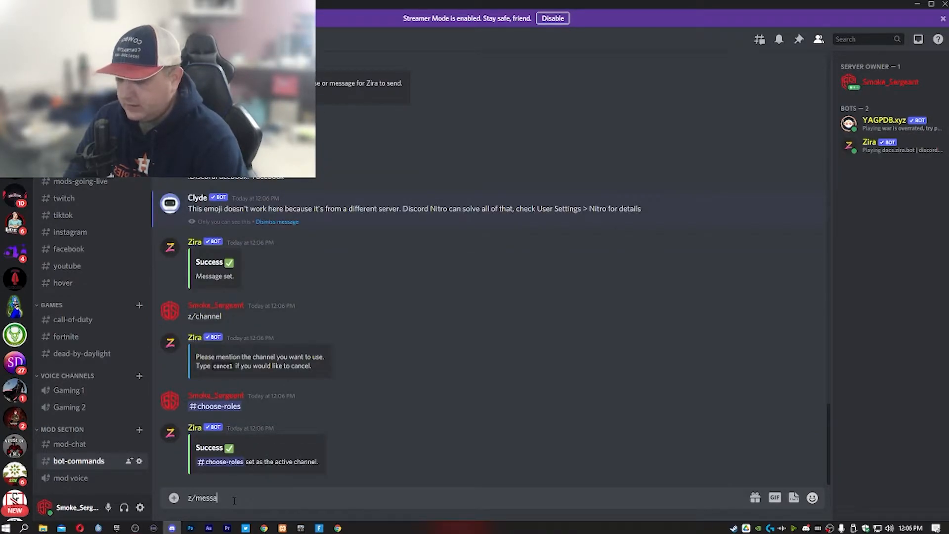
{"action": "type", "text": "ge"}
{"action": "key", "text": "Return"}
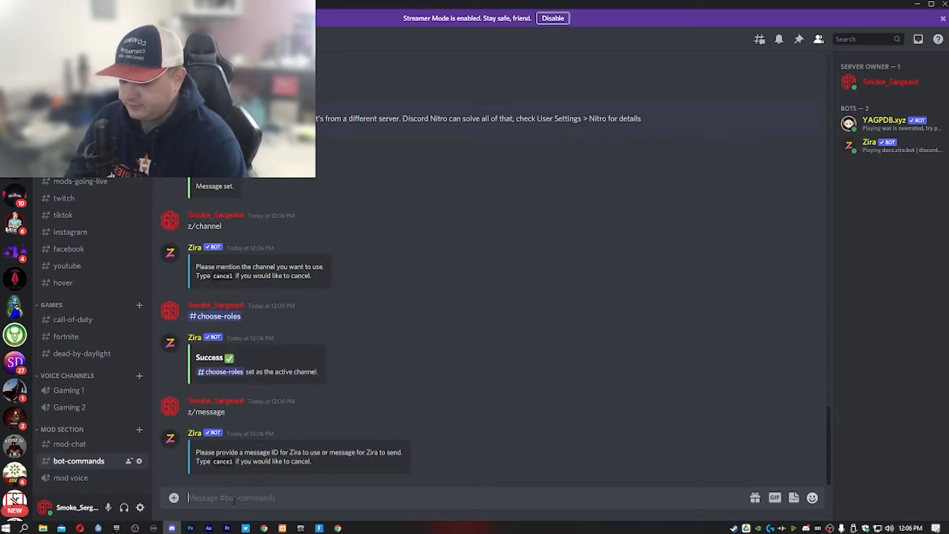
{"action": "type", "text": "Are You A Content Creator? Youtube Twitch Tik Tok Facebook"}
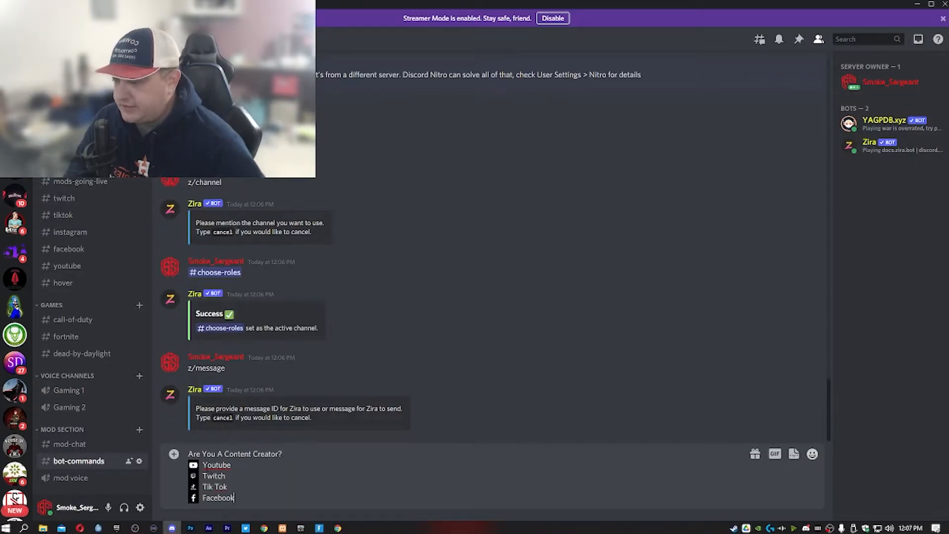
Replace the emojis on the draft's Youtube and Twitch lines with the matching Test Server emojis.
{"action": "key", "text": "BackSpace"}
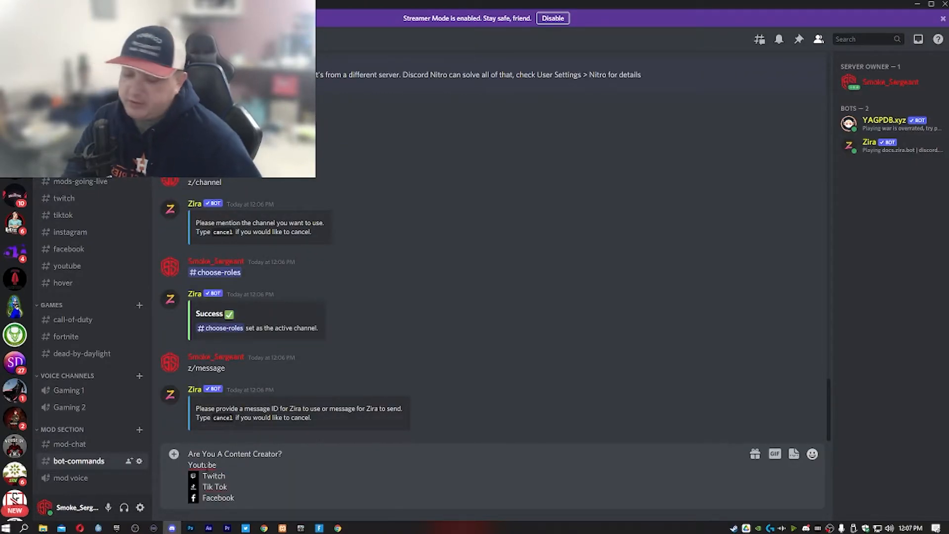
{"action": "left_click", "coordinate": [812, 454]}
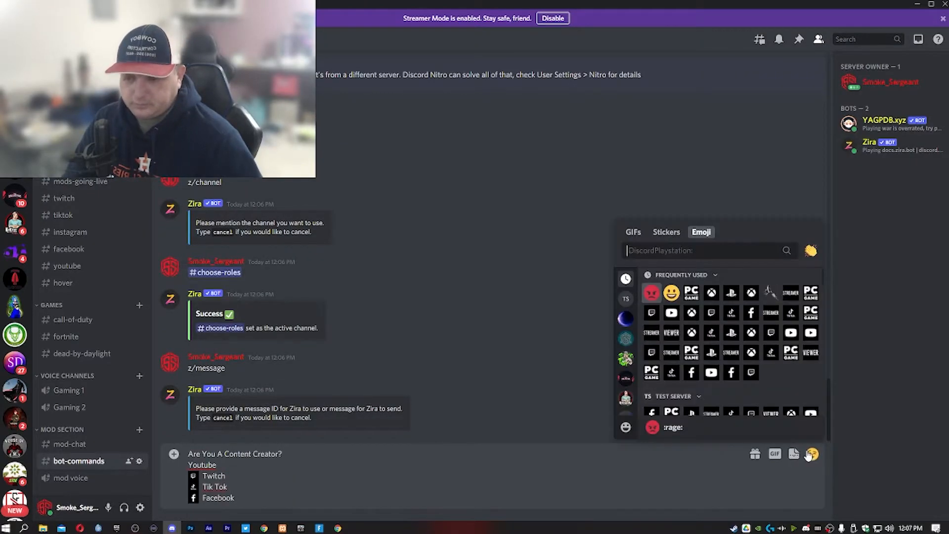
{"action": "left_click", "coordinate": [626, 299]}
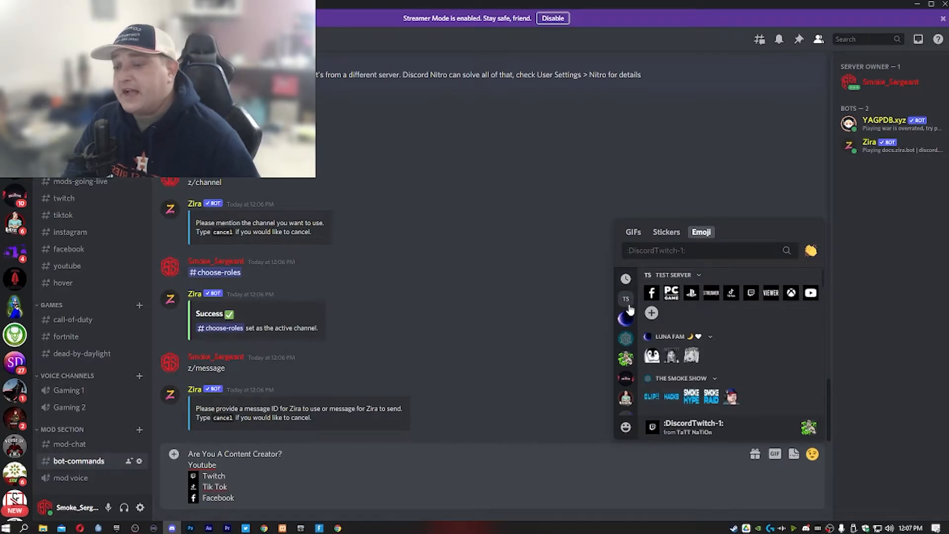
{"action": "left_click", "coordinate": [810, 293]}
{"action": "key", "text": "BackSpace"}
{"action": "key", "text": "BackSpace"}
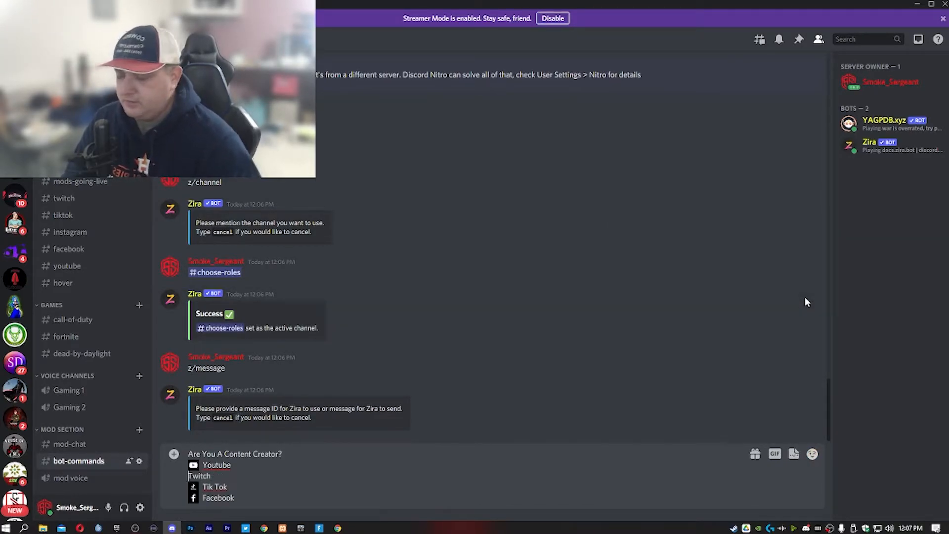
{"action": "left_click", "coordinate": [812, 454]}
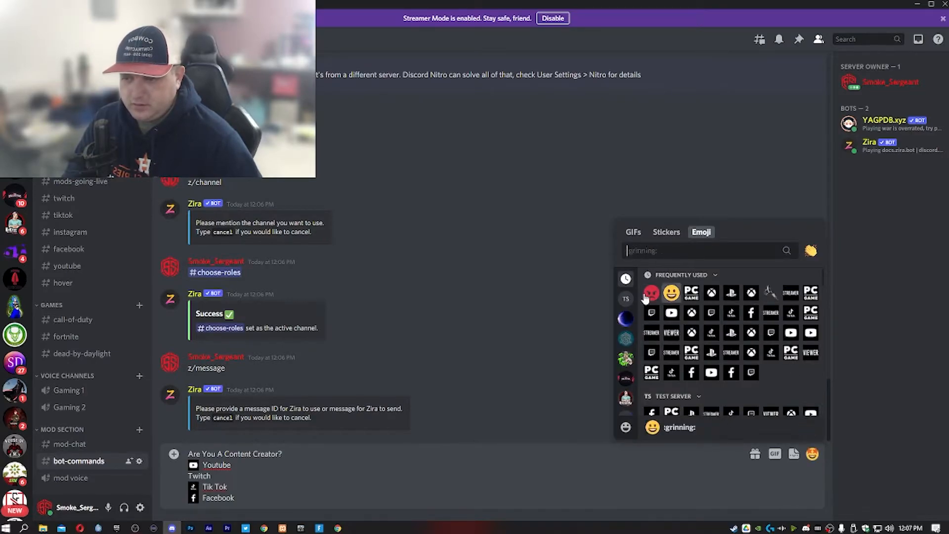
{"action": "scroll", "coordinate": [736, 299], "scroll_direction": "down", "scroll_amount": 3}
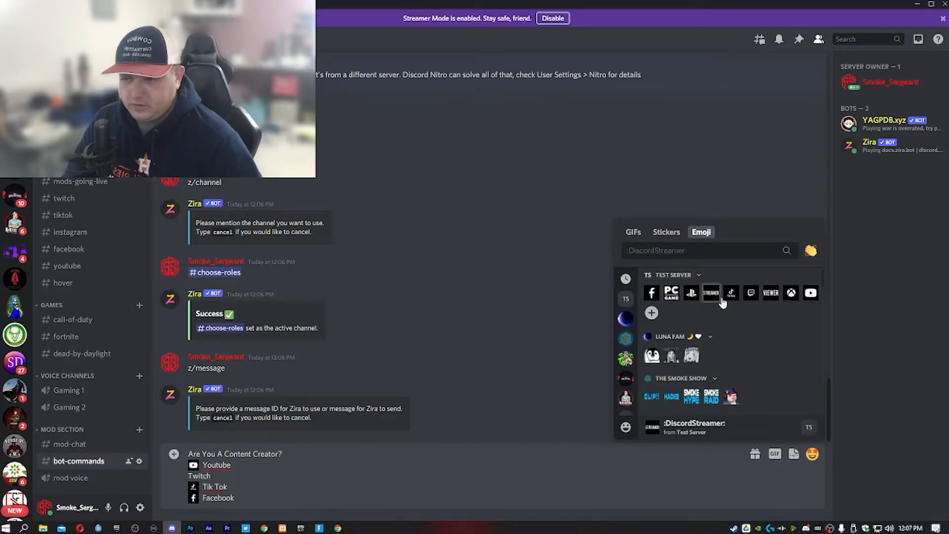
{"action": "key", "text": "ctrl+v"}
Swap the Tik Tok and Facebook line emojis for the Test Server versions and send the content-creator message.
{"action": "key", "text": "Down"}
{"action": "key", "text": "BackSpace"}
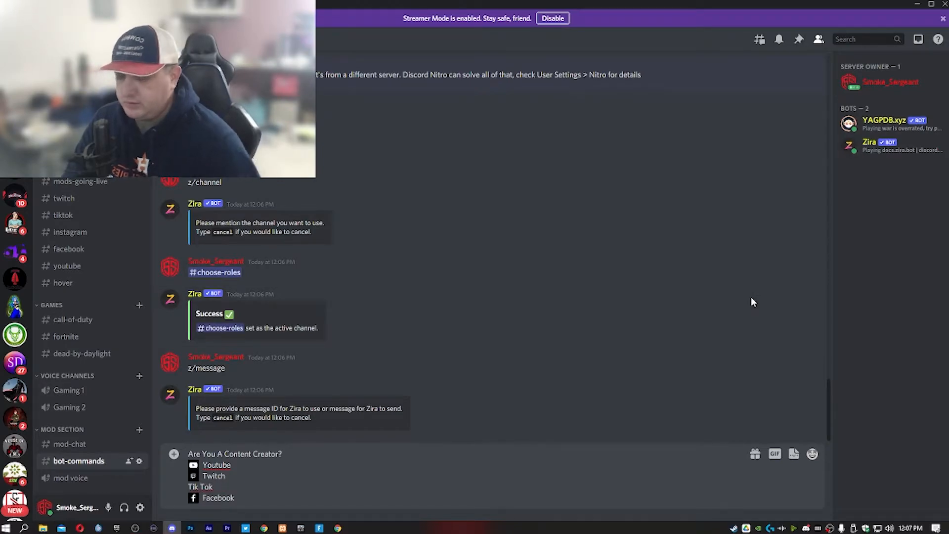
{"action": "left_click", "coordinate": [812, 453]}
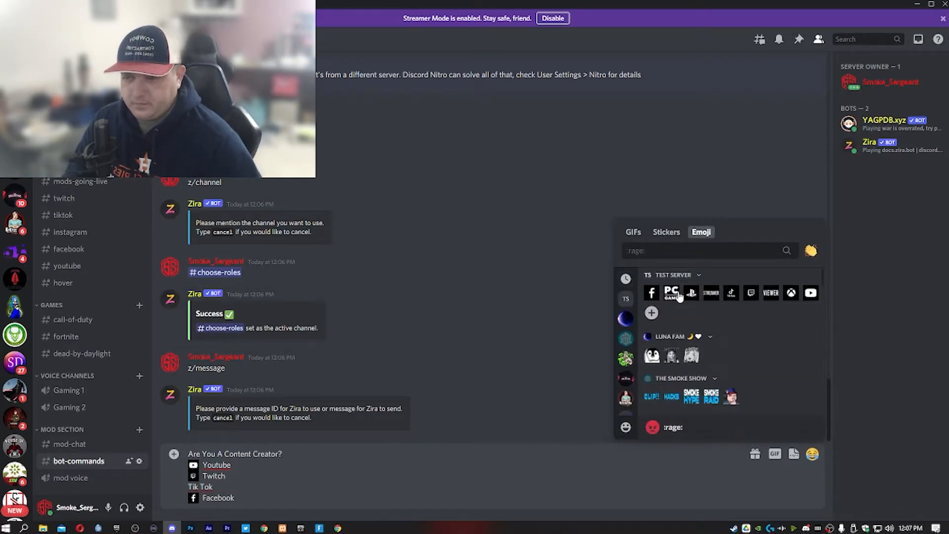
{"action": "left_click", "coordinate": [731, 293]}
{"action": "key", "text": "Down"}
{"action": "key", "text": "BackSpace"}
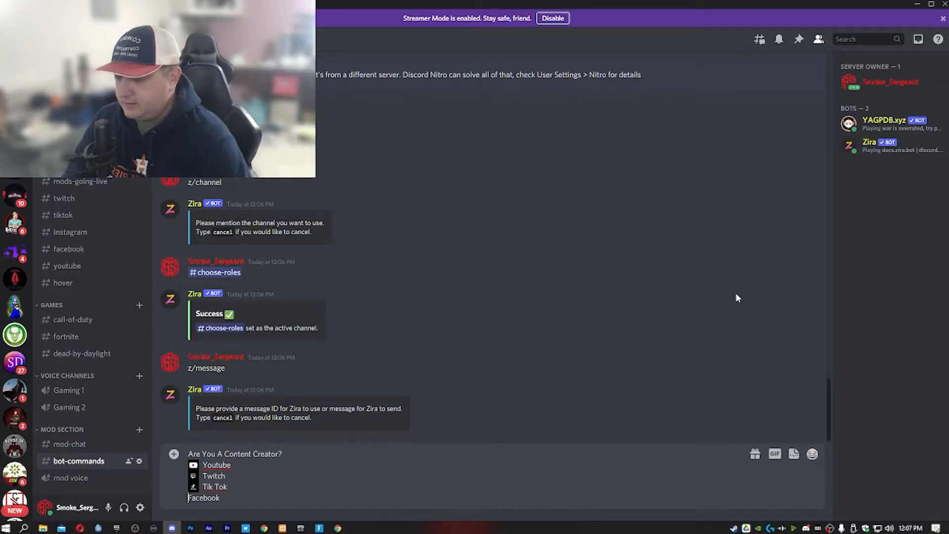
{"action": "left_click", "coordinate": [812, 453]}
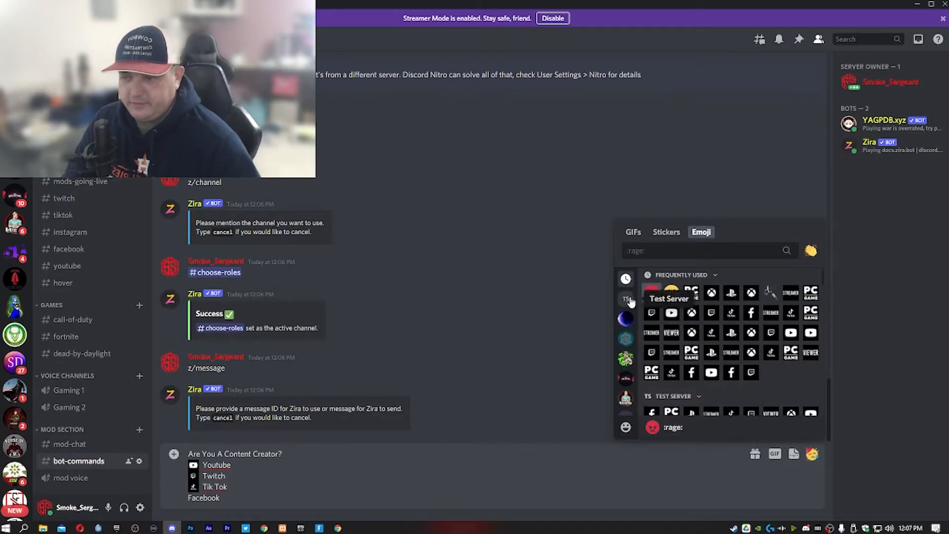
{"action": "type", "text": "discord"}
{"action": "left_click", "coordinate": [651, 294]}
{"action": "key", "text": "Right"}
{"action": "key", "text": "Right"}
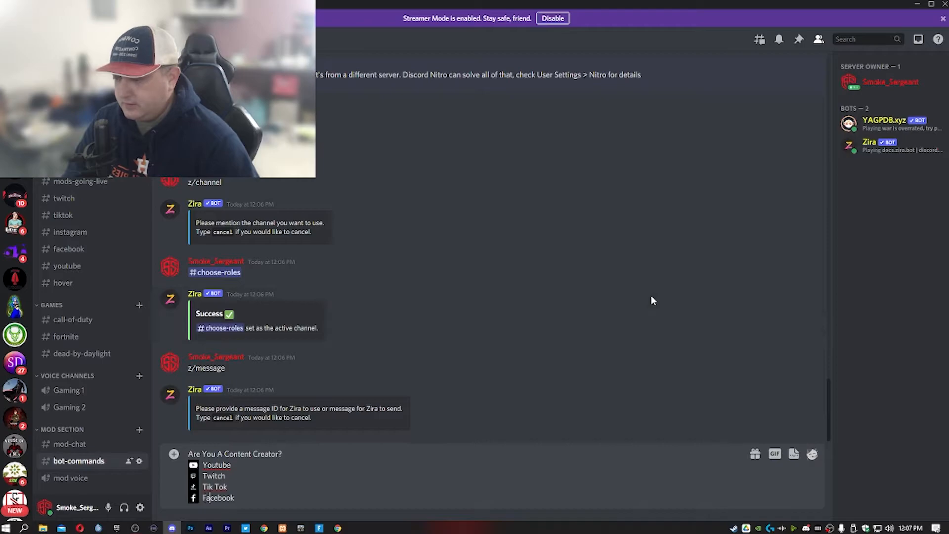
{"action": "key", "text": "Return"}
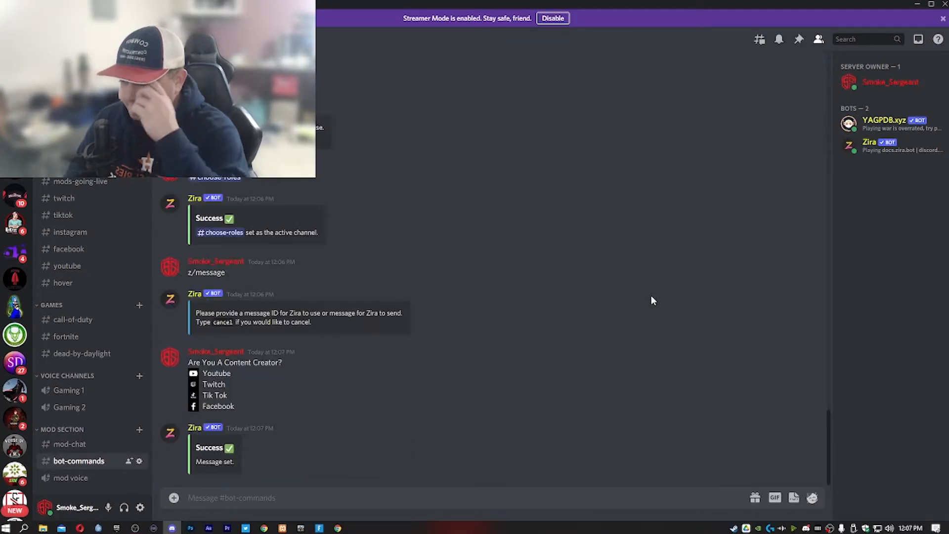
{"action": "type", "text": "z/add"}
{"action": "left_click", "coordinate": [812, 498]}
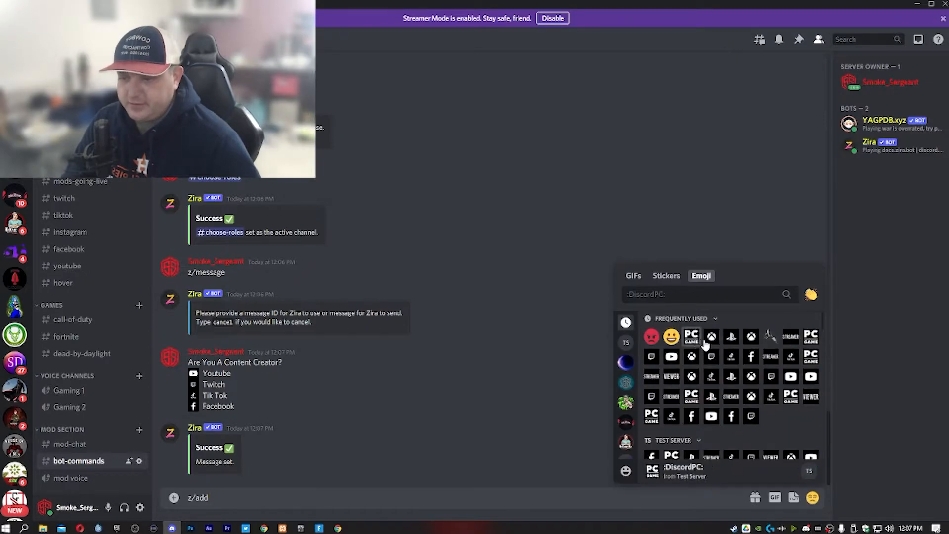
{"action": "scroll", "coordinate": [702, 346], "scroll_direction": "down", "scroll_amount": 3}
{"action": "left_click", "coordinate": [810, 336]}
{"action": "type", "text": "@you"}
{"action": "key", "text": "Tab"}
{"action": "key", "text": "Return"}
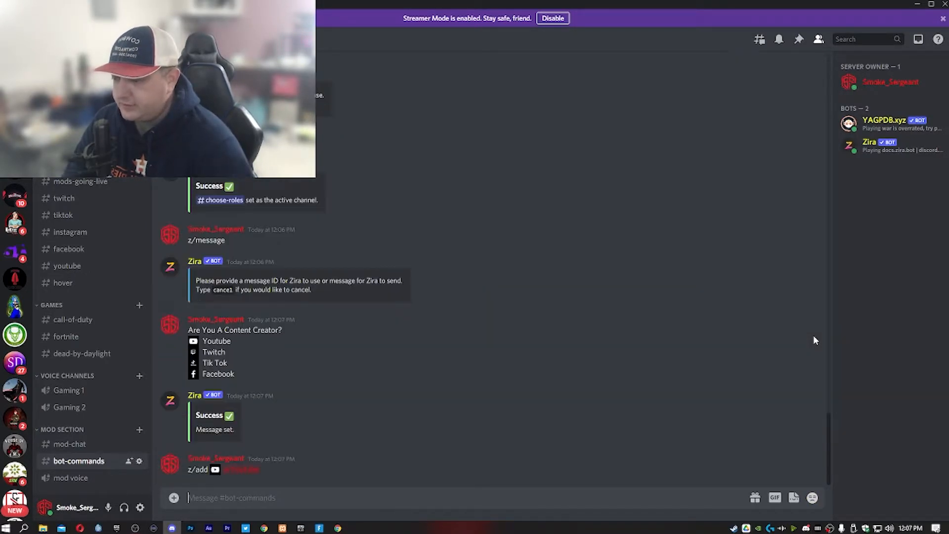
{"action": "type", "text": "z/add"}
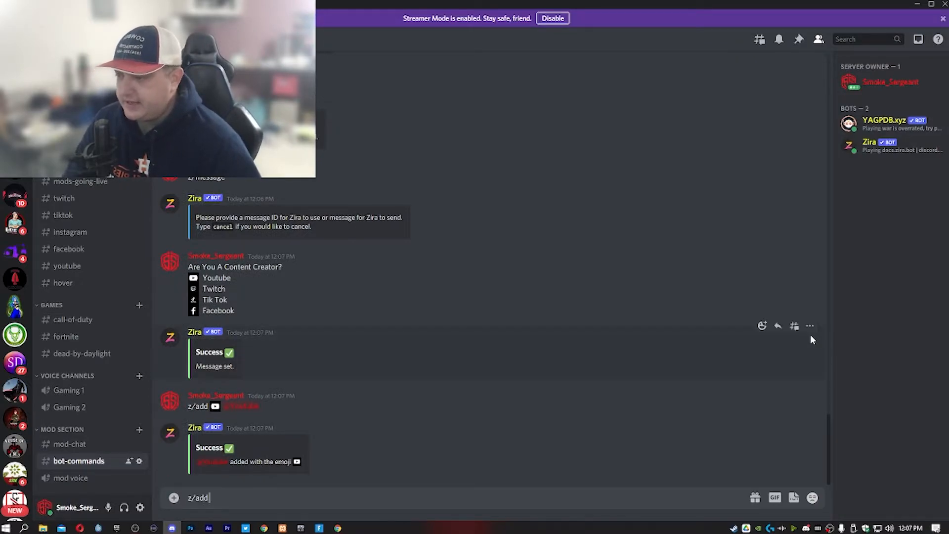
{"action": "left_click", "coordinate": [812, 497]}
{"action": "left_click", "coordinate": [626, 342]}
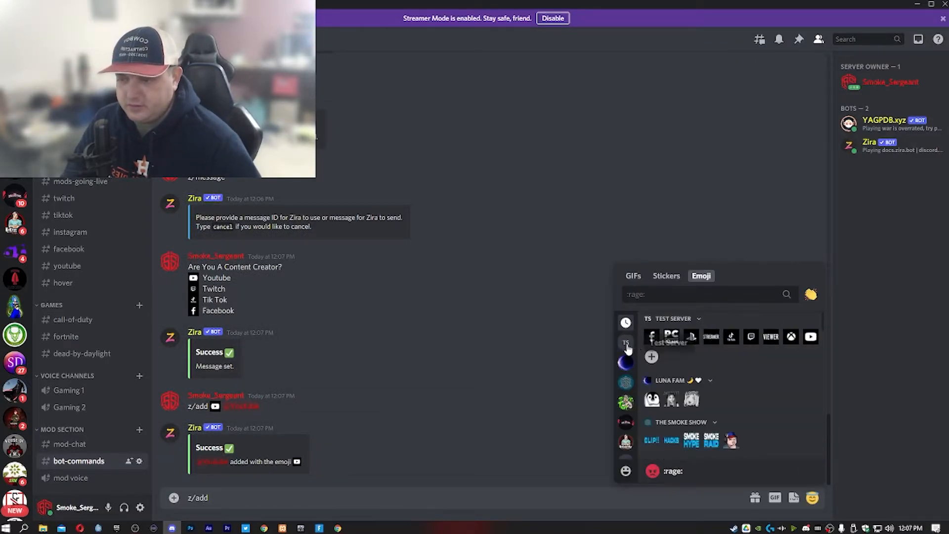
{"action": "left_click", "coordinate": [749, 337]}
{"action": "type", "text": "@Twitch"}
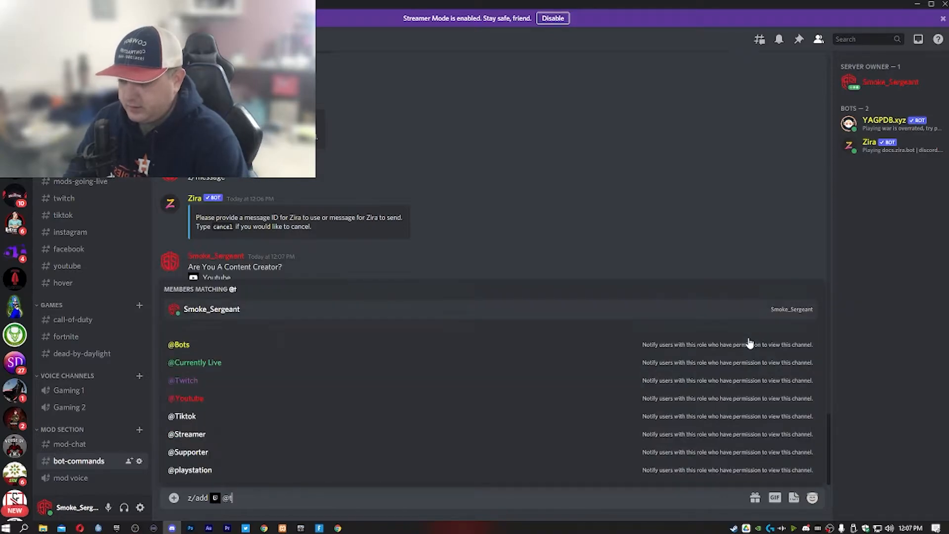
{"action": "key", "text": "Return"}
{"action": "key", "text": "Return"}
{"action": "type", "text": "z"}
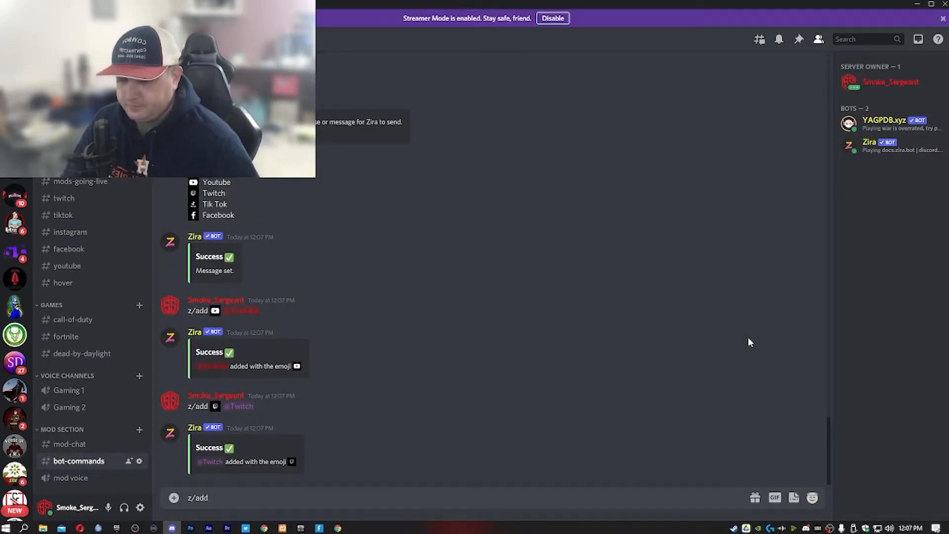
{"action": "left_click", "coordinate": [812, 499]}
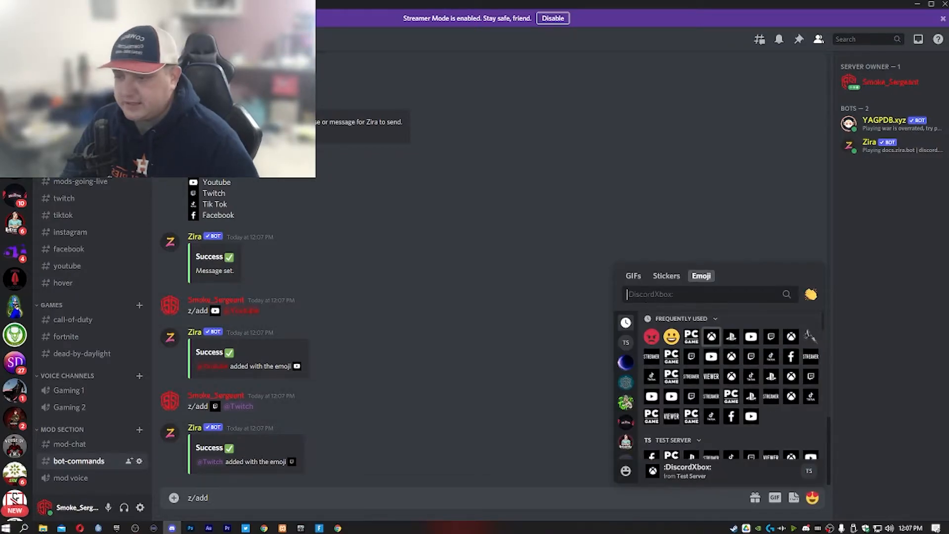
{"action": "left_click", "coordinate": [633, 346]}
{"action": "left_click", "coordinate": [732, 339]}
{"action": "type", "text": "@tik"}
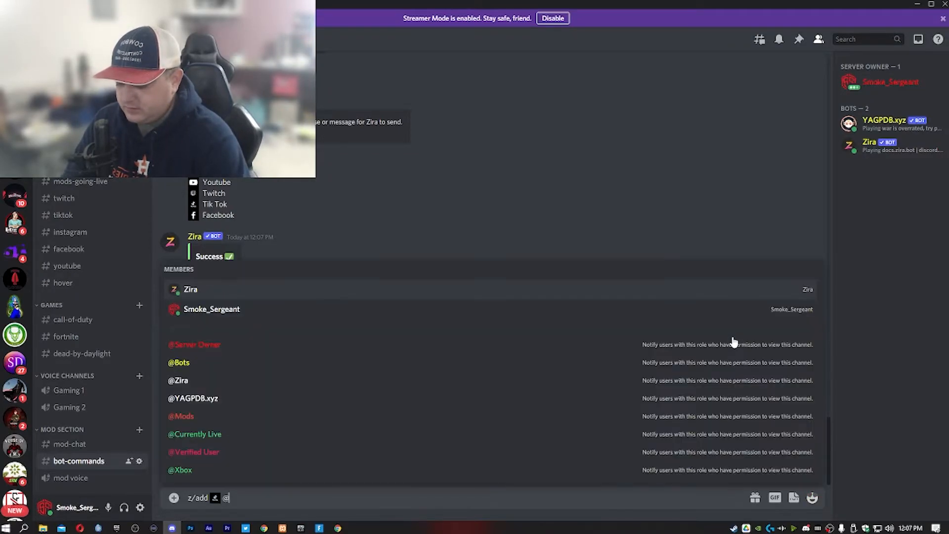
{"action": "key", "text": "Tab"}
{"action": "key", "text": "Return"}
{"action": "type", "text": "z"}
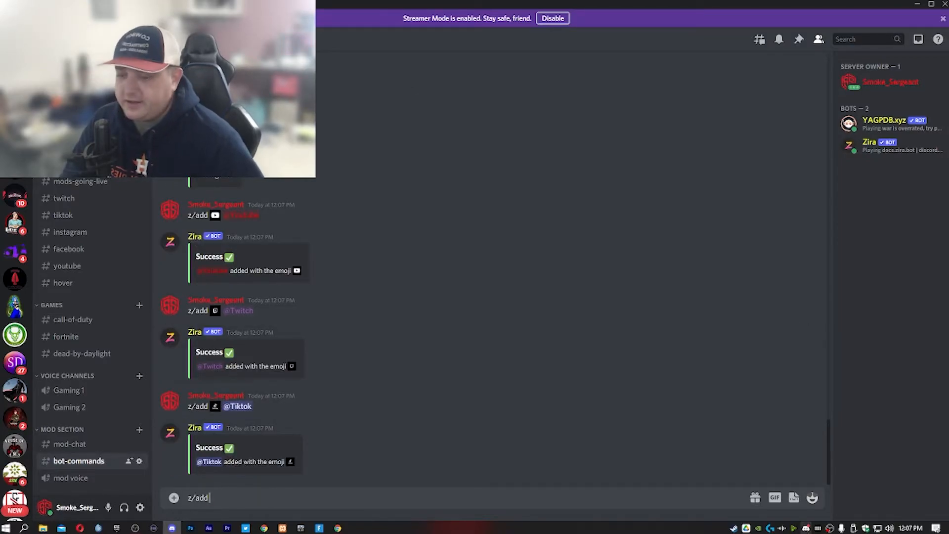
{"action": "type", "text": "/add"}
{"action": "left_click", "coordinate": [812, 498]}
{"action": "left_click", "coordinate": [632, 337]}
{"action": "left_click", "coordinate": [652, 339]}
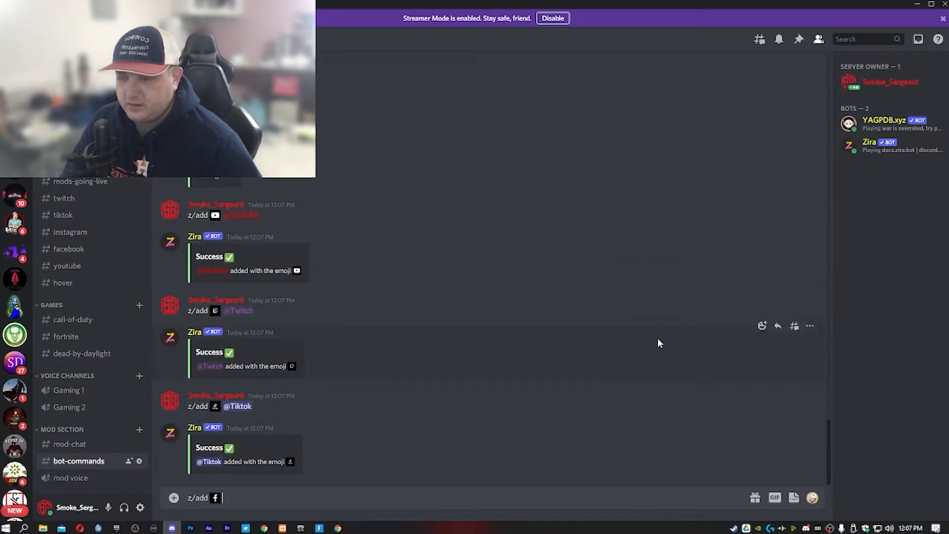
{"action": "type", "text": "@fac"}
{"action": "key", "text": "Tab"}
{"action": "key", "text": "Return"}
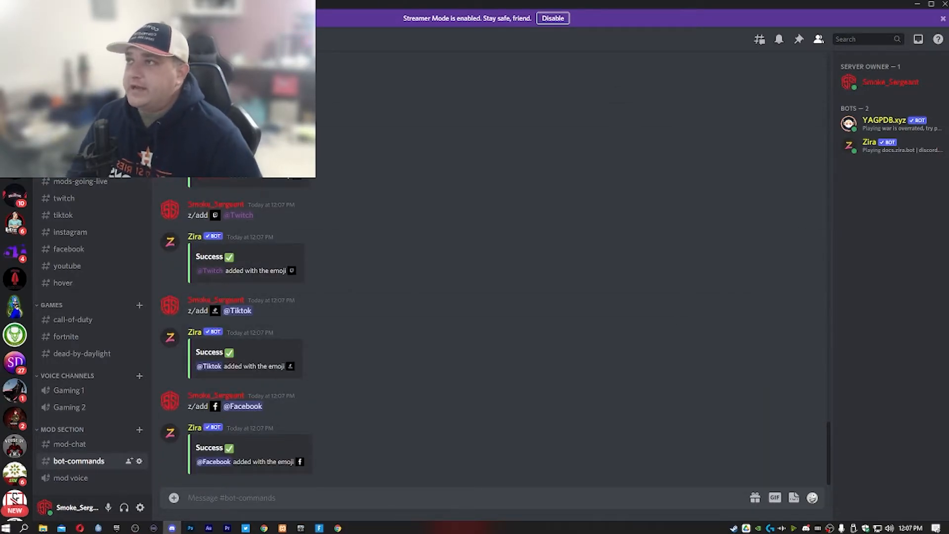
Run z/channel in #bot-commands and give #choose-roles as the channel for the next role message.
{"action": "key", "text": "alt+Tab"}
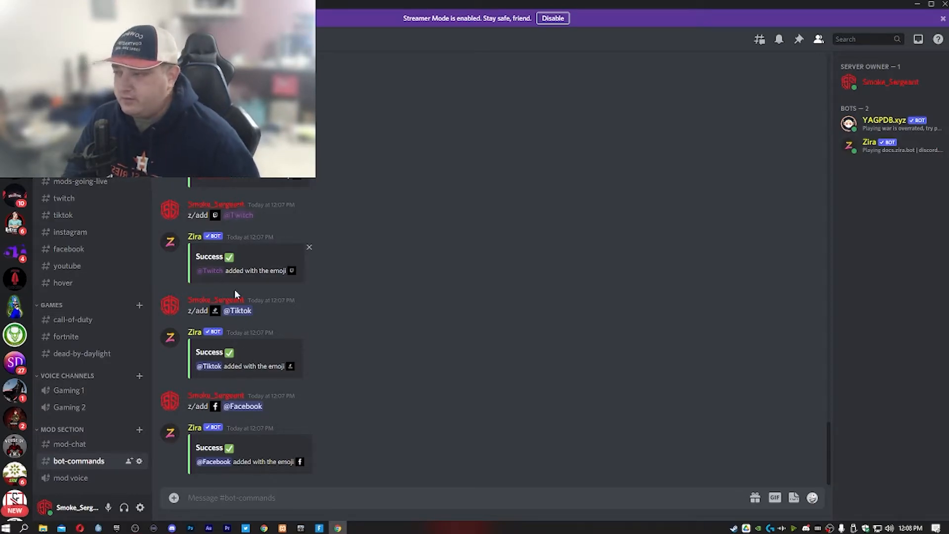
{"action": "left_click", "coordinate": [269, 495]}
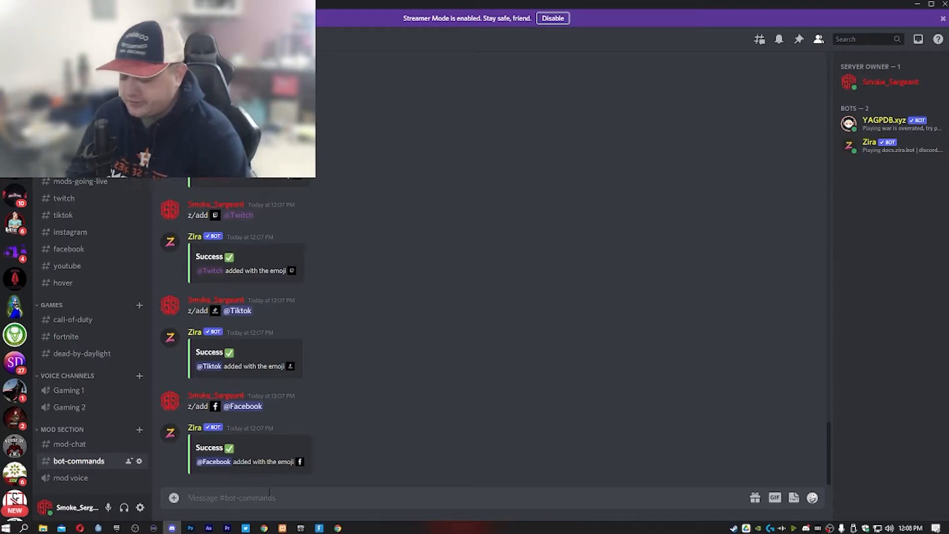
{"action": "type", "text": "z"}
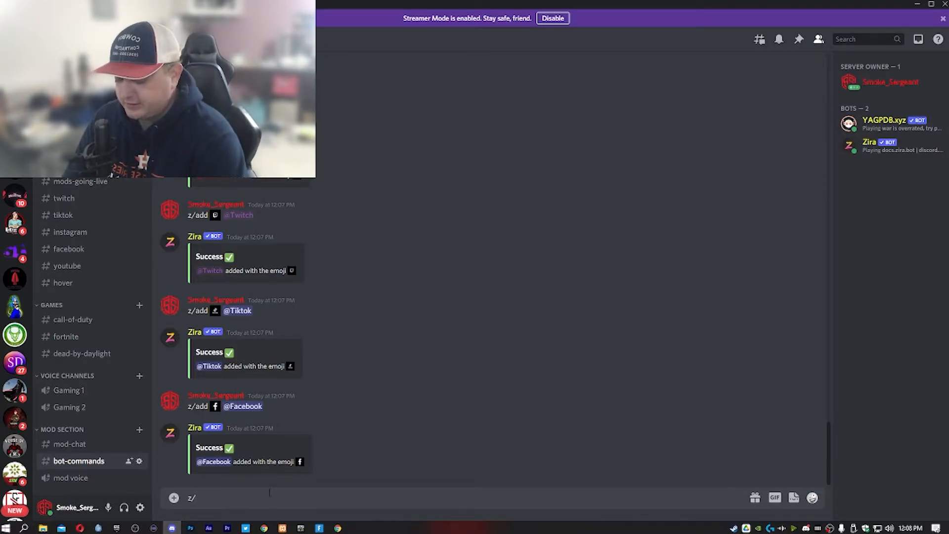
{"action": "type", "text": "/channel"}
{"action": "key", "text": "Return"}
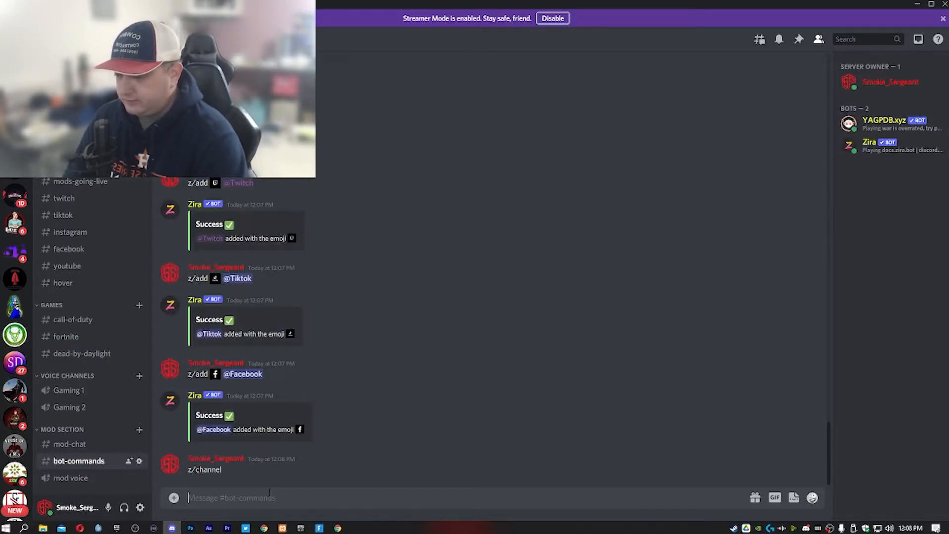
{"action": "type", "text": "#choos"}
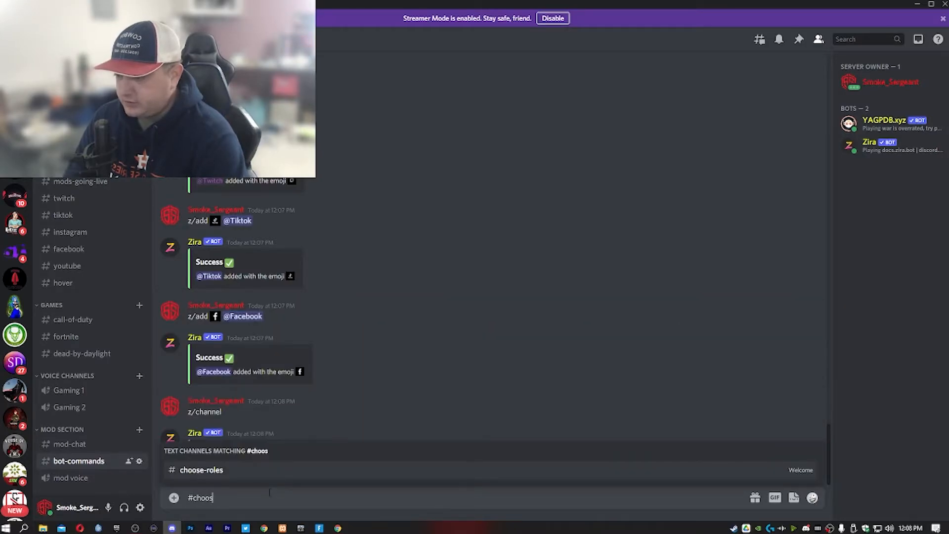
{"action": "type", "text": "e"}
{"action": "key", "text": "Return"}
{"action": "key", "text": "Return"}
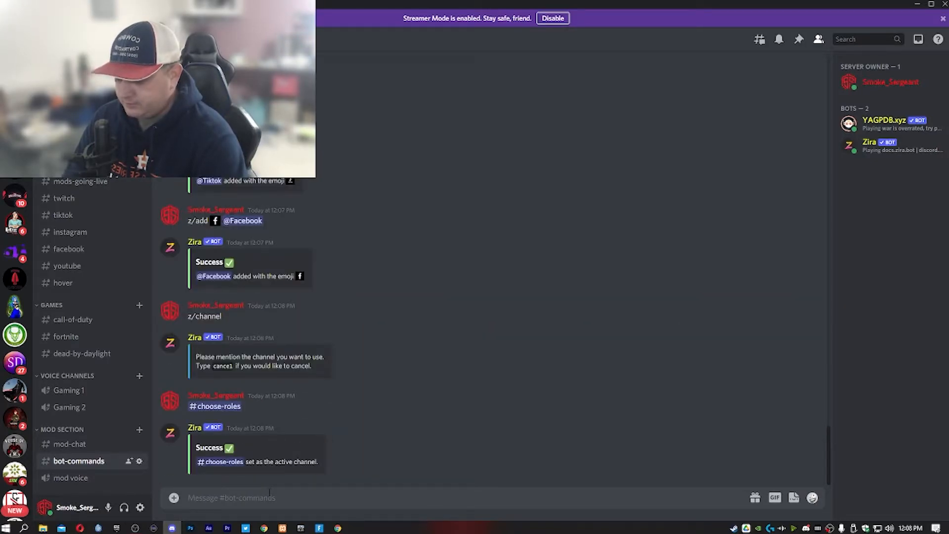
Run z/message and draft the message "Do You Stream or Support ?" with Streamer and Viewer lines.
{"action": "type", "text": "z/"}
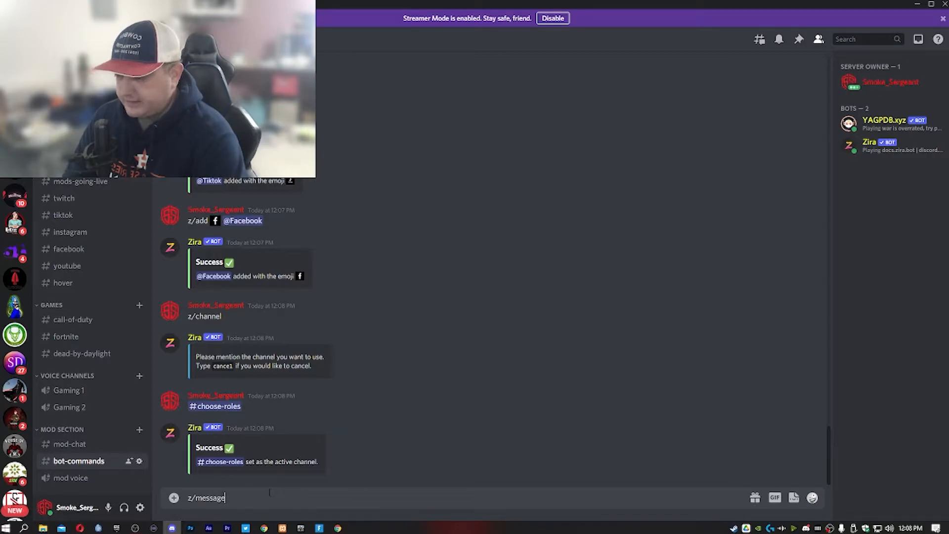
{"action": "type", "text": "message"}
{"action": "key", "text": "Return"}
{"action": "type", "text": "Do You Stream or Support ? Streamer Viewer"}
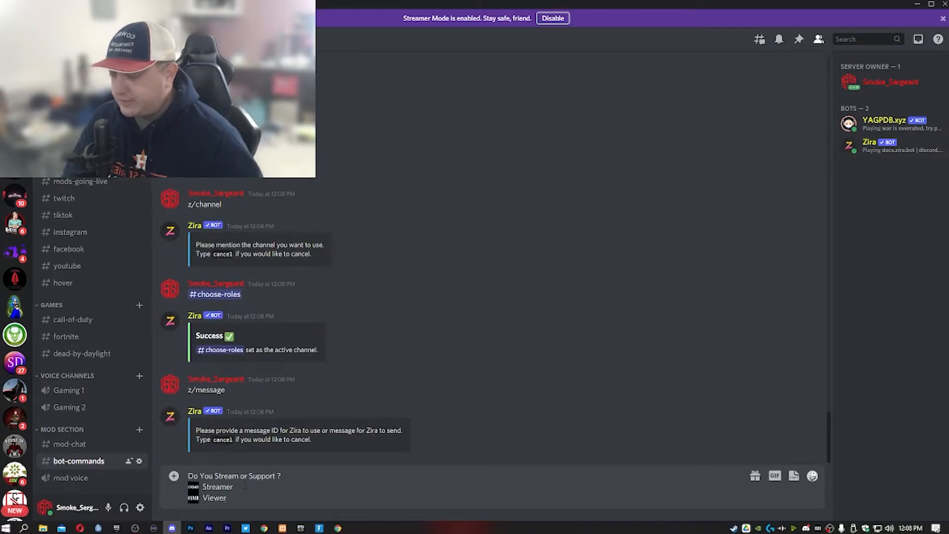
Replace the emojis before Streamer and Viewer with the matching Test Server emojis and send the message.
{"action": "key", "text": "BackSpace"}
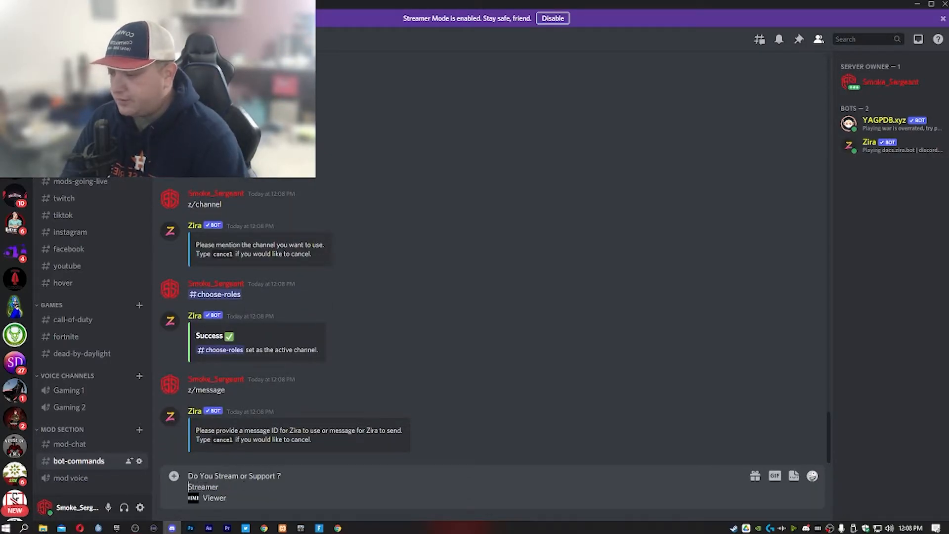
{"action": "left_click", "coordinate": [811, 475]}
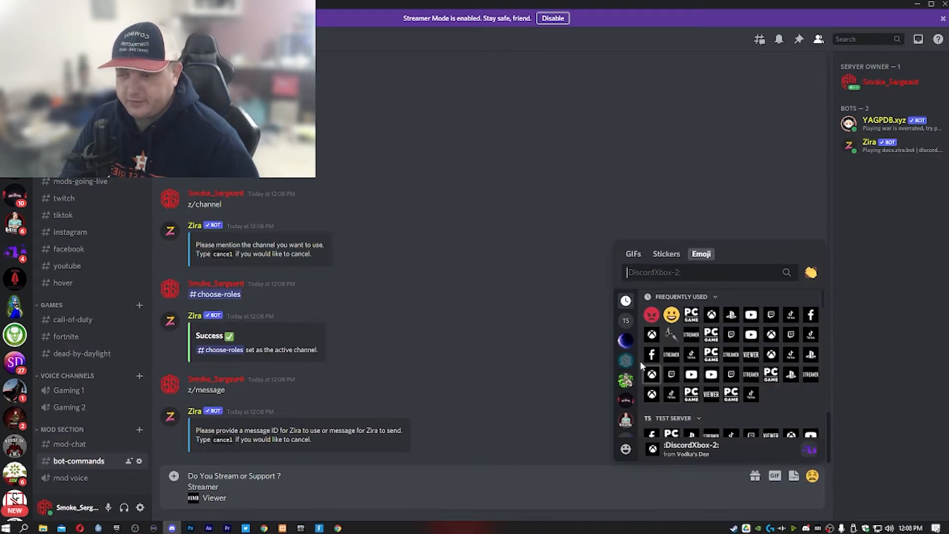
{"action": "left_click", "coordinate": [627, 321]}
{"action": "left_click", "coordinate": [710, 314]}
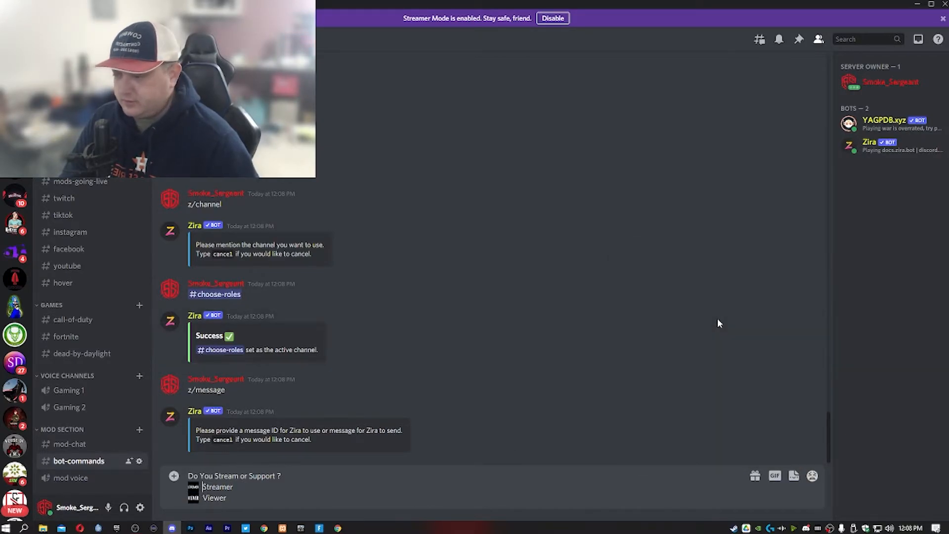
{"action": "key", "text": "BackSpace"}
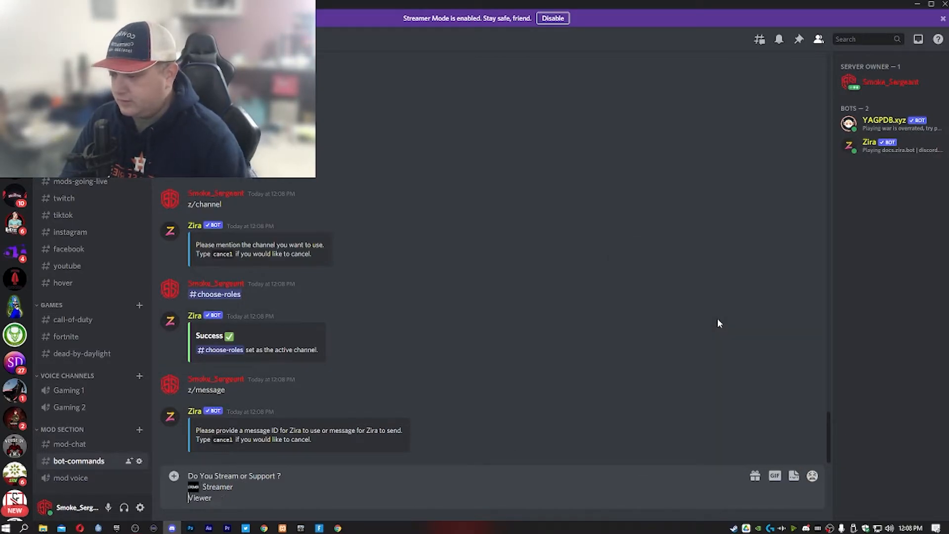
{"action": "left_click", "coordinate": [811, 476]}
{"action": "left_click", "coordinate": [626, 321]}
{"action": "left_click", "coordinate": [766, 316]}
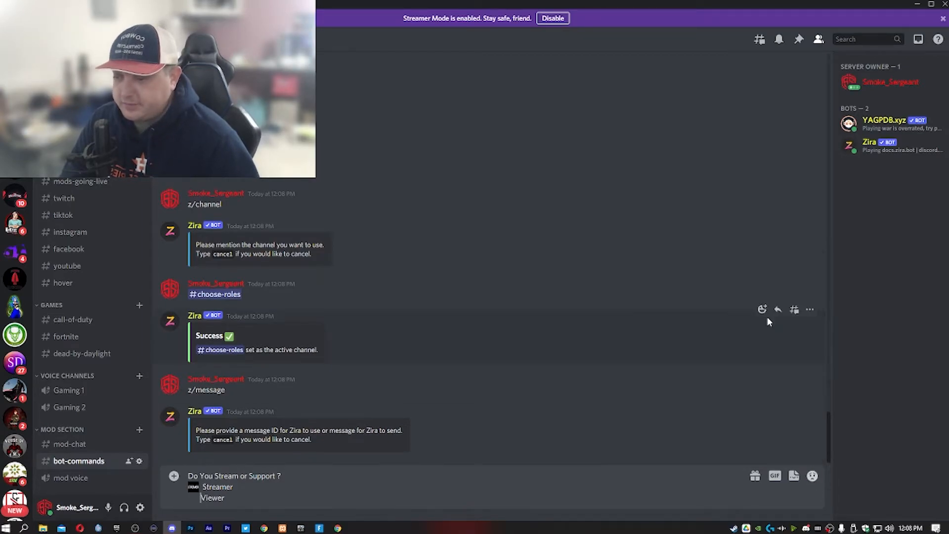
{"action": "key", "text": "Return"}
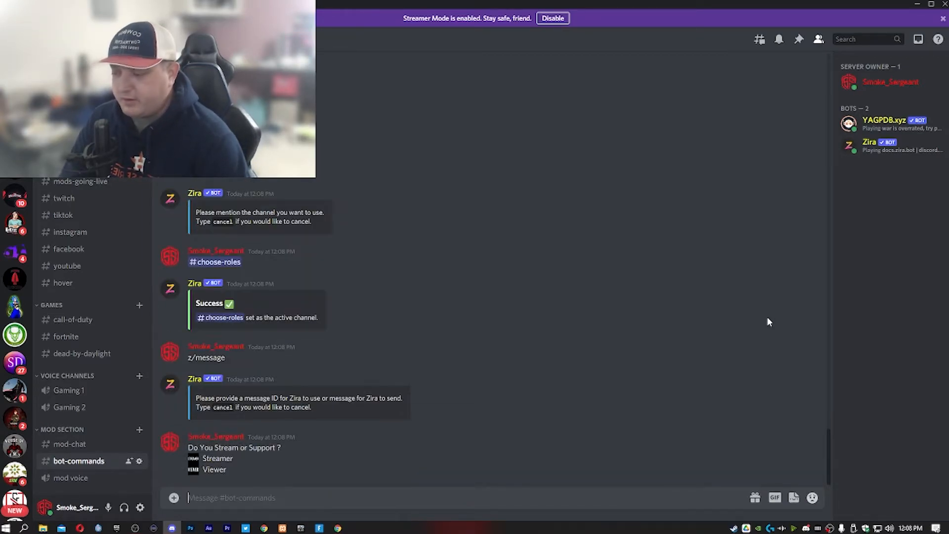
{"action": "type", "text": "z/add"}
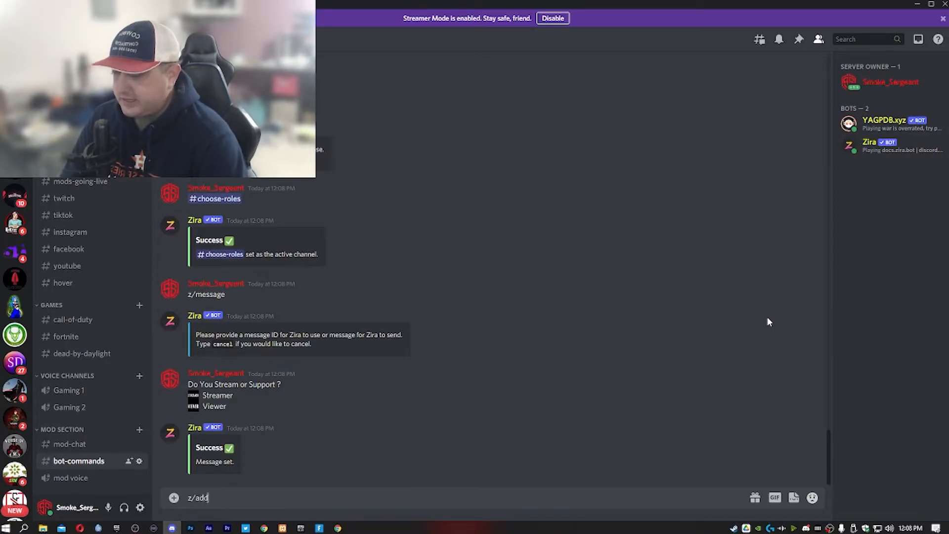
{"action": "left_click", "coordinate": [812, 497]}
{"action": "type", "text": "add"}
{"action": "scroll", "coordinate": [659, 356], "scroll_direction": "down", "scroll_amount": 3}
{"action": "left_click", "coordinate": [710, 337]}
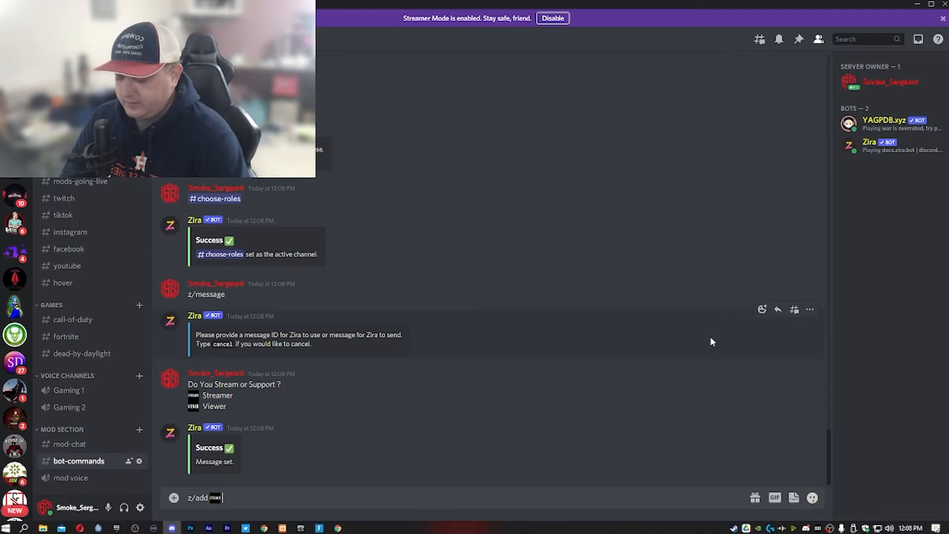
{"action": "type", "text": "@stre"}
{"action": "key", "text": "Tab"}
{"action": "key", "text": "Return"}
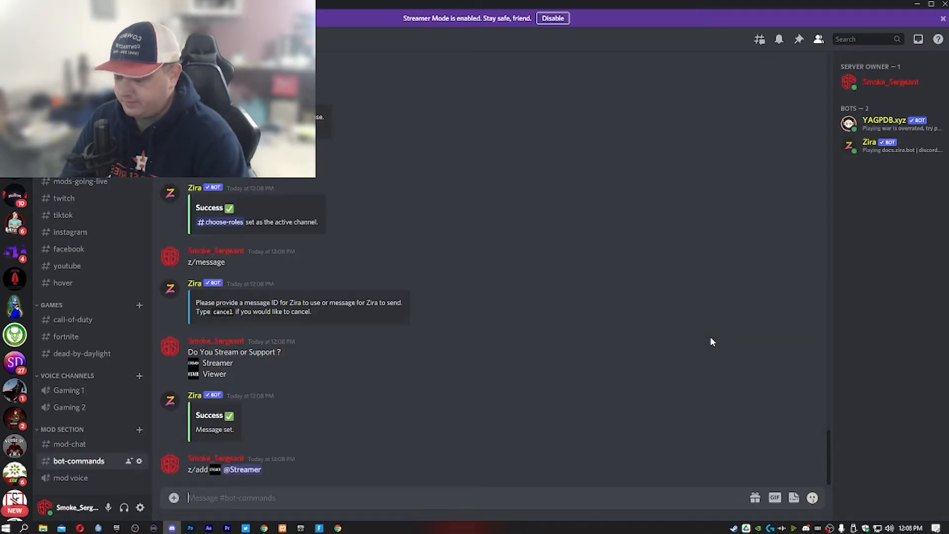
Begin a z/add command with the Test Server Viewer emoji.
{"action": "type", "text": "z/add"}
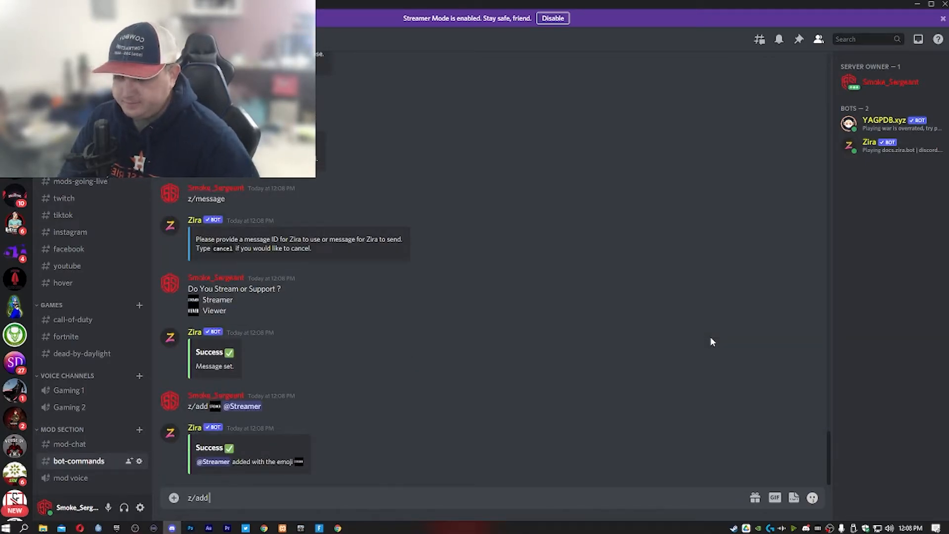
{"action": "left_click", "coordinate": [812, 497]}
{"action": "left_click", "coordinate": [632, 344]}
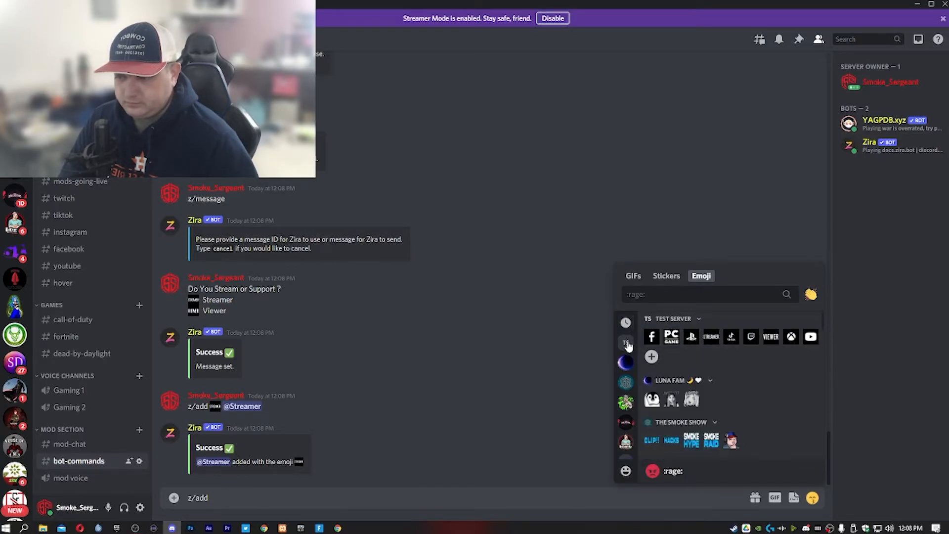
{"action": "left_click", "coordinate": [769, 340]}
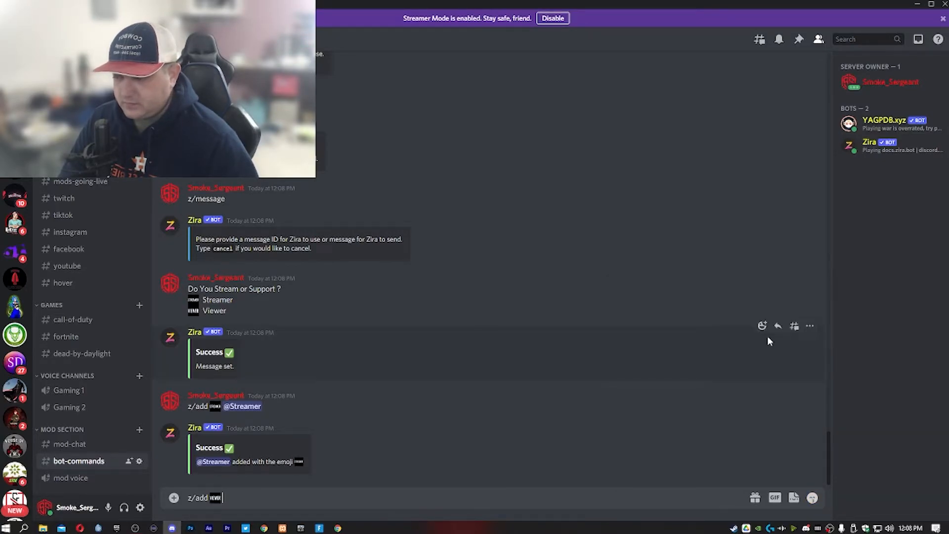
{"action": "type", "text": "@viewer"}
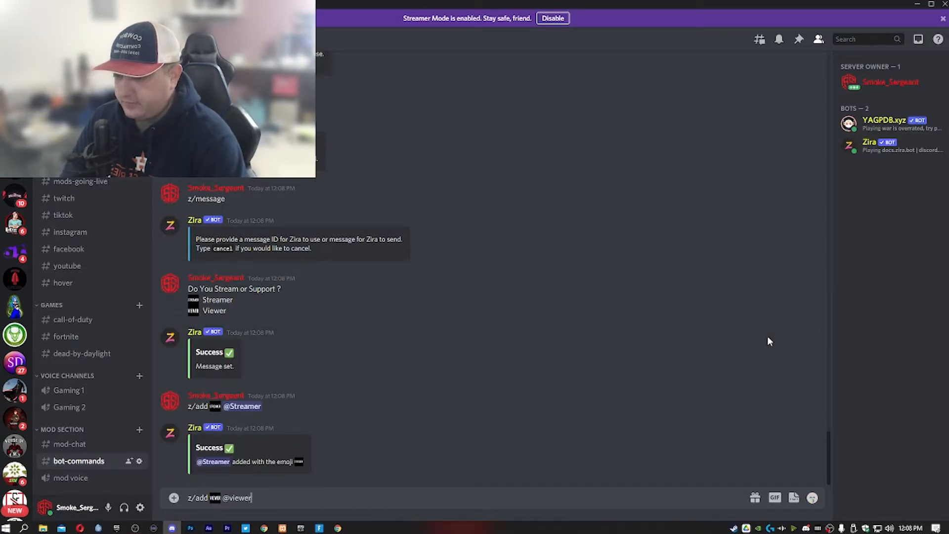
{"action": "key", "text": "BackSpace"}
{"action": "key", "text": "BackSpace"}
{"action": "key", "text": "BackSpace"}
{"action": "key", "text": "BackSpace"}
{"action": "key", "text": "BackSpace"}
{"action": "key", "text": "BackSpace"}
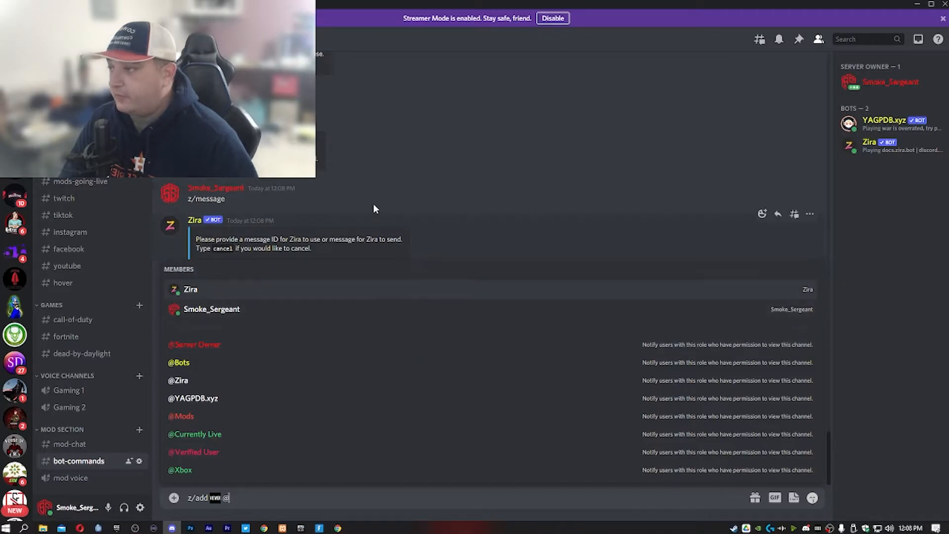
Rename the Supporter role to Viewer in the server's role settings and save the change.
{"action": "left_click", "coordinate": [91, 39]}
{"action": "left_click", "coordinate": [75, 79]}
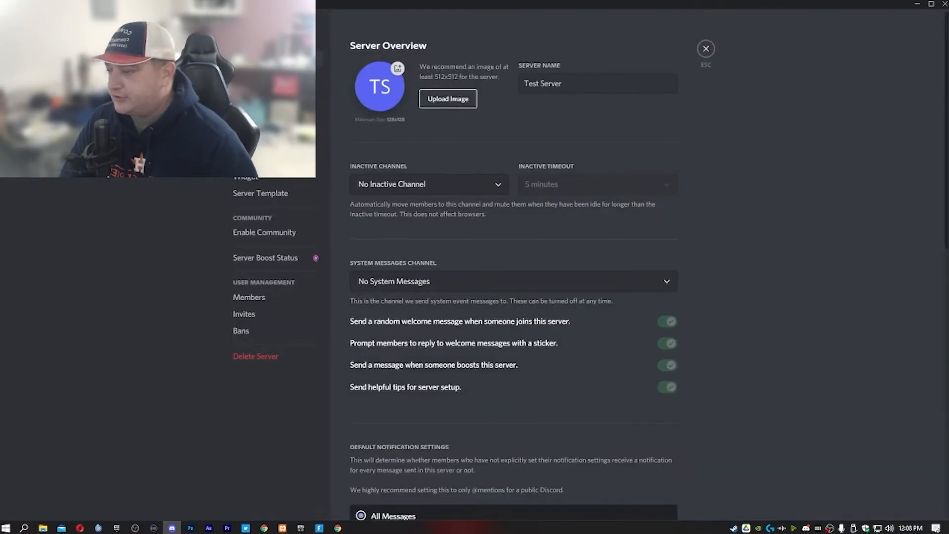
{"action": "left_click", "coordinate": [257, 94]}
{"action": "scroll", "coordinate": [397, 411], "scroll_direction": "down", "scroll_amount": 3}
{"action": "scroll", "coordinate": [398, 435], "scroll_direction": "down", "scroll_amount": 2}
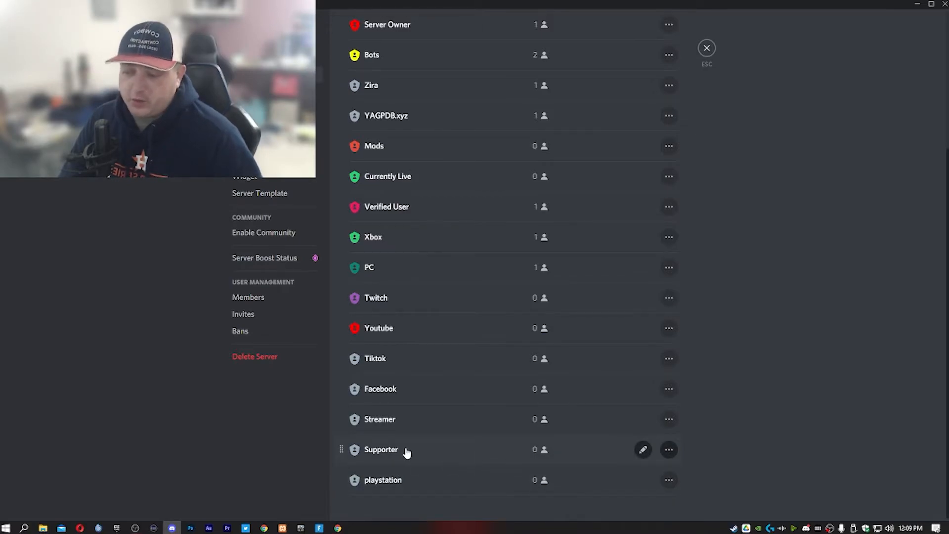
{"action": "left_click", "coordinate": [641, 449]}
{"action": "left_click_drag", "start_coordinate": [497, 119], "coordinate": [441, 119]}
{"action": "type", "text": "Viewe"}
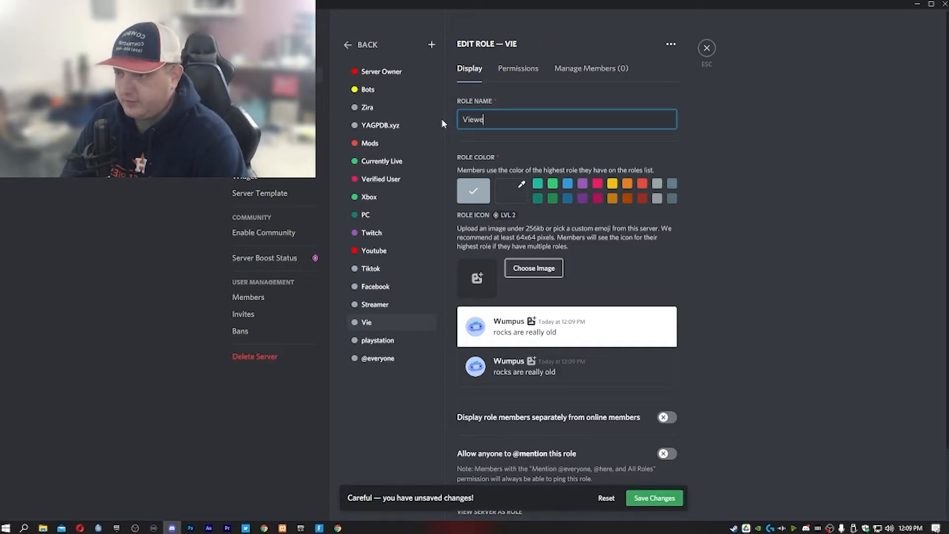
{"action": "type", "text": "r"}
{"action": "left_click", "coordinate": [654, 498]}
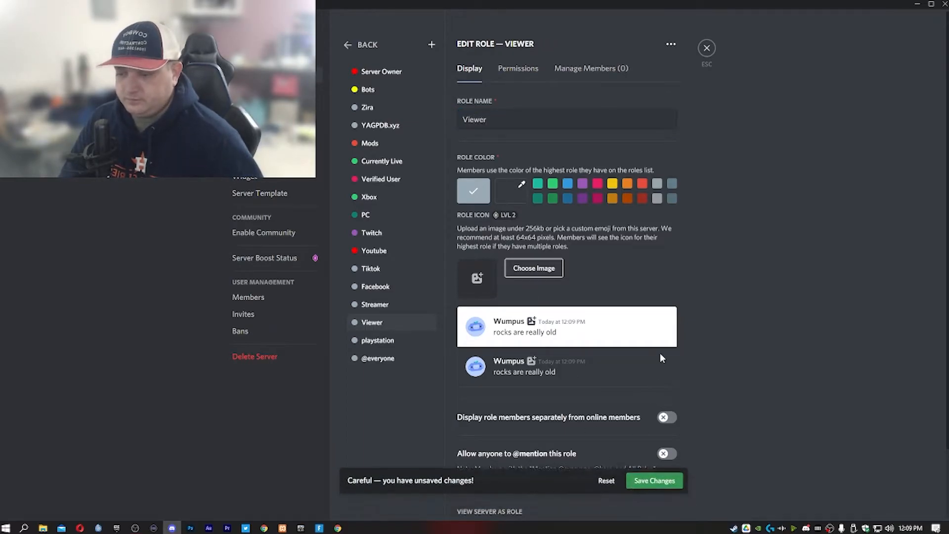
{"action": "left_click", "coordinate": [706, 48]}
{"action": "left_click", "coordinate": [272, 496]}
{"action": "type", "text": "@"}
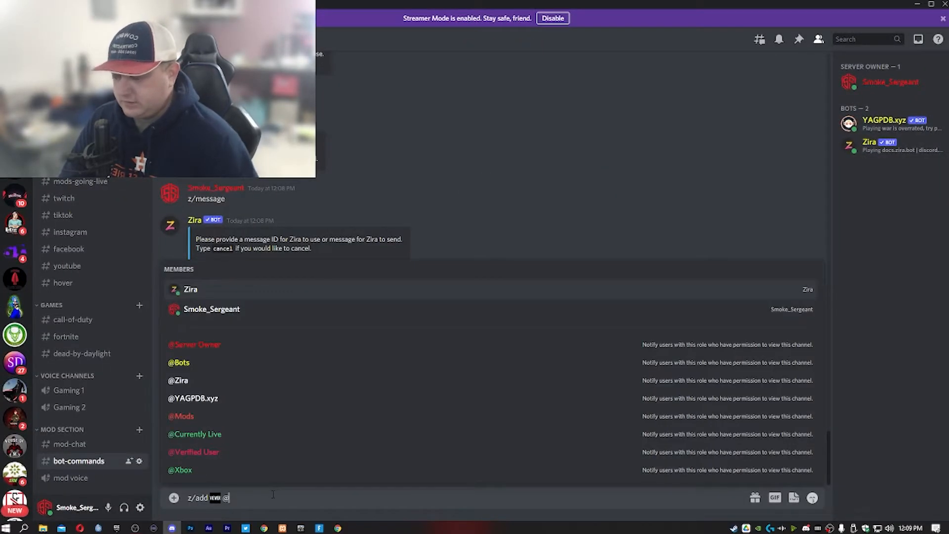
{"action": "type", "text": "Vi"}
{"action": "key", "text": "Tab"}
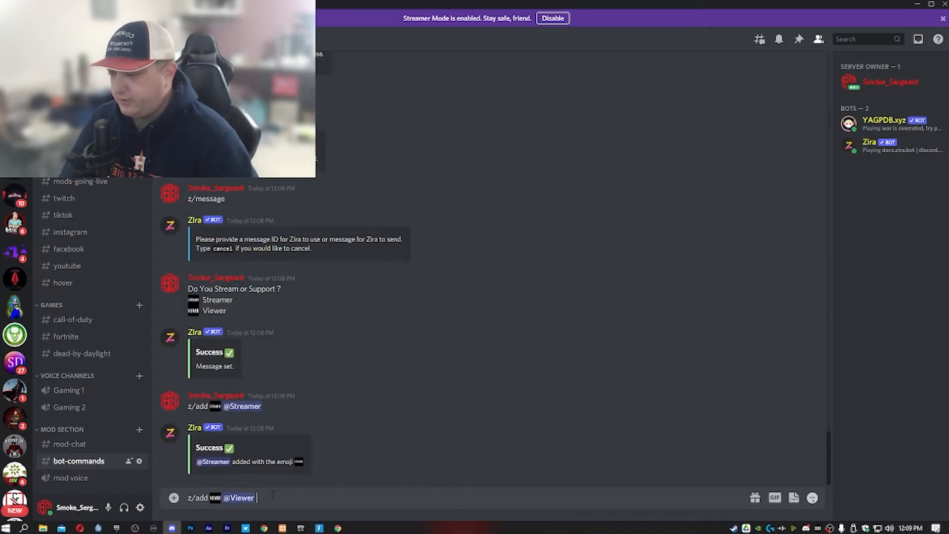
{"action": "key", "text": "Return"}
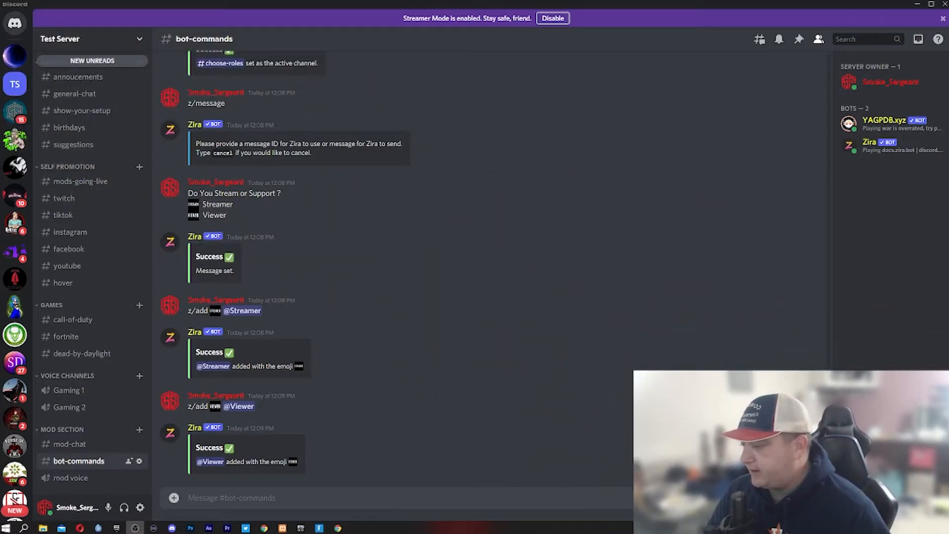
Open #choose-roles and check which roles are assigned to the server owner.
{"action": "scroll", "coordinate": [90, 148], "scroll_direction": "up", "scroll_amount": 1}
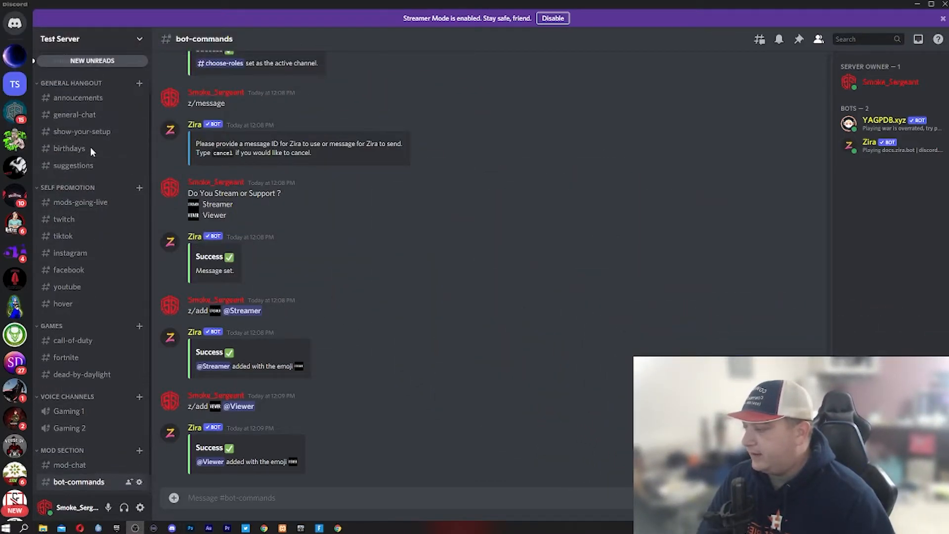
{"action": "scroll", "coordinate": [90, 148], "scroll_direction": "up", "scroll_amount": 2}
{"action": "left_click", "coordinate": [74, 95]}
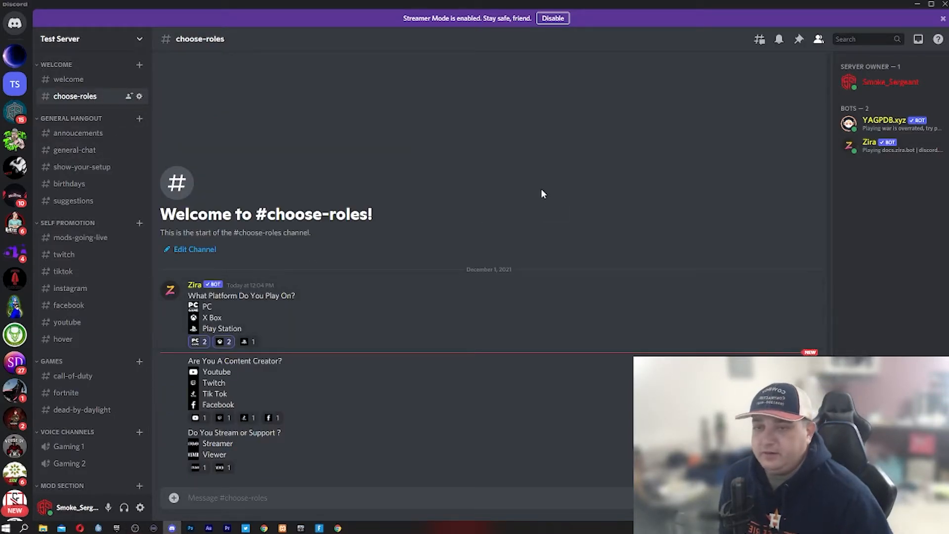
{"action": "right_click", "coordinate": [872, 88]}
{"action": "mouse_move", "coordinate": [838, 191]}
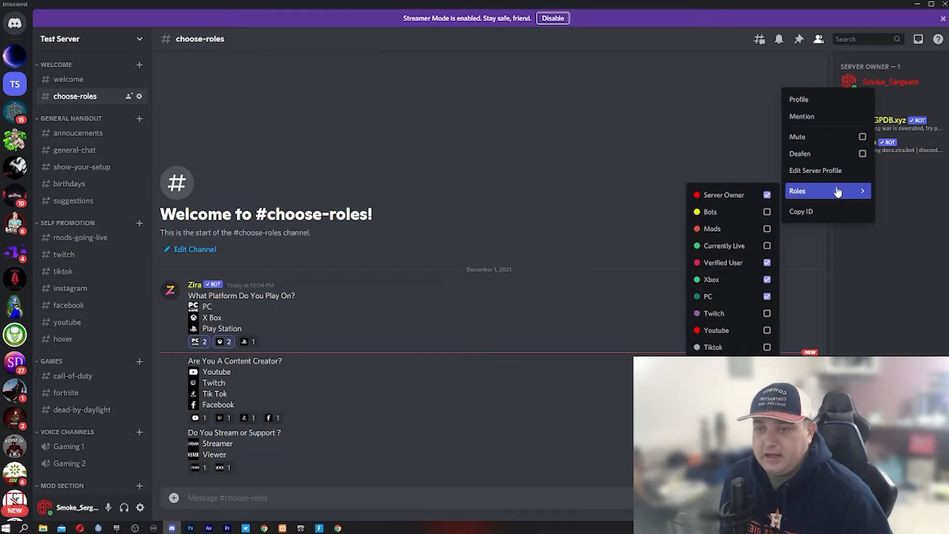
{"action": "left_click", "coordinate": [743, 123]}
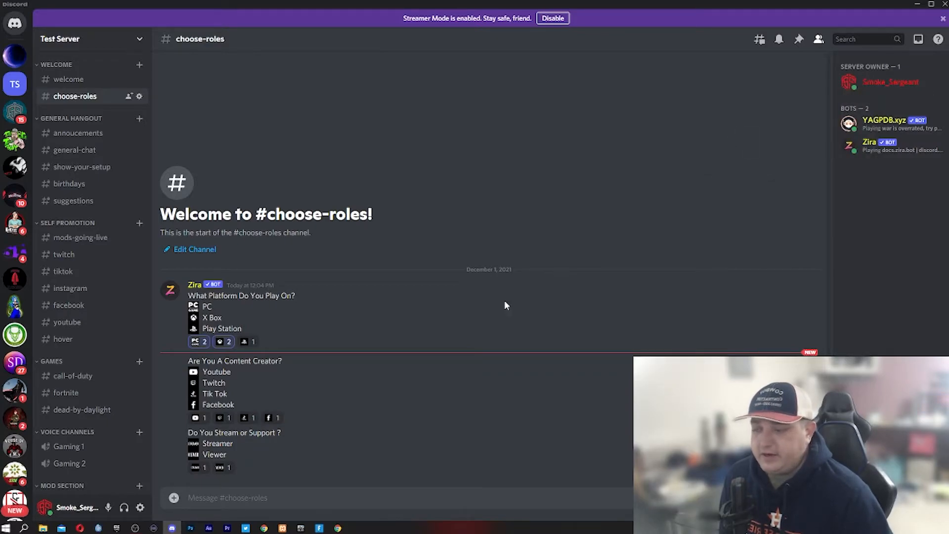
React with the Youtube, Twitch and TikTok emojis on the content creator message and Streamer on the stream-or-support message.
{"action": "left_click", "coordinate": [199, 418]}
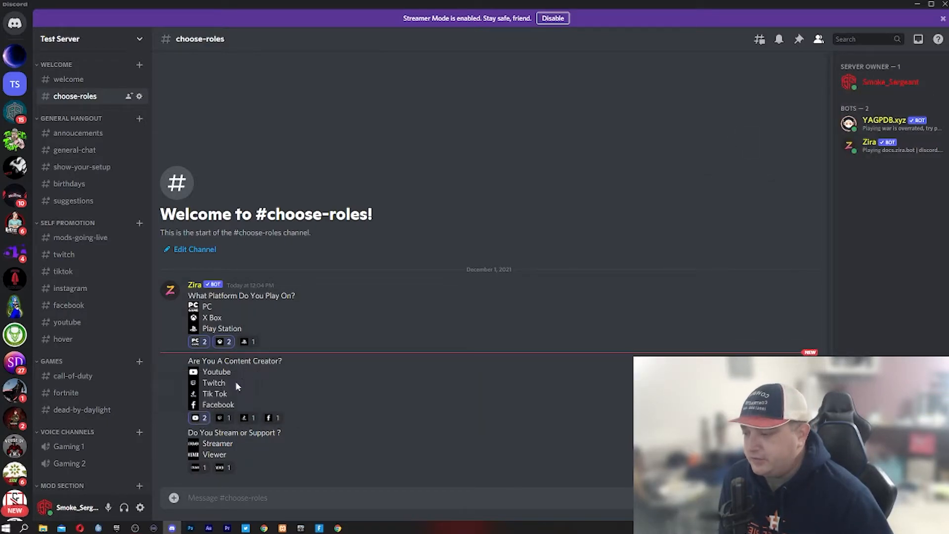
{"action": "left_click", "coordinate": [225, 418]}
{"action": "left_click", "coordinate": [248, 418]}
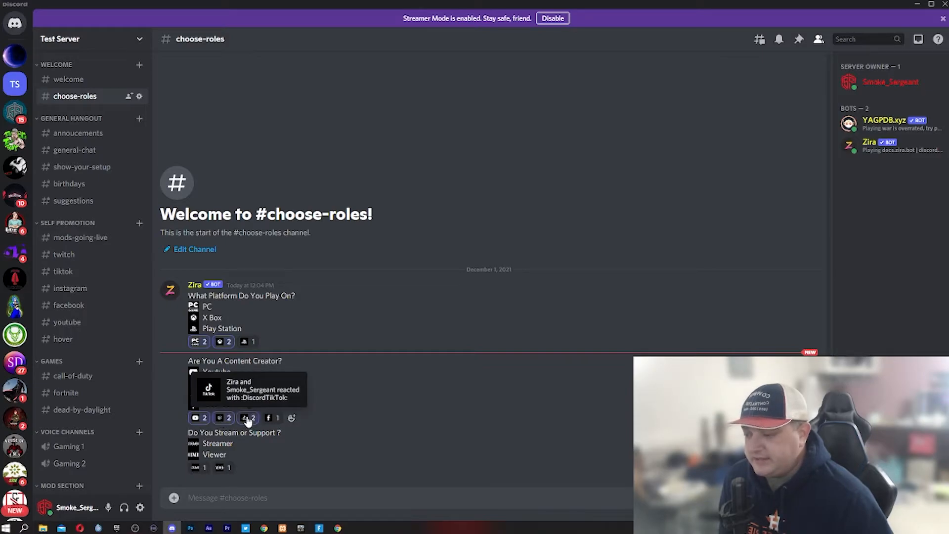
{"action": "left_click", "coordinate": [199, 467]}
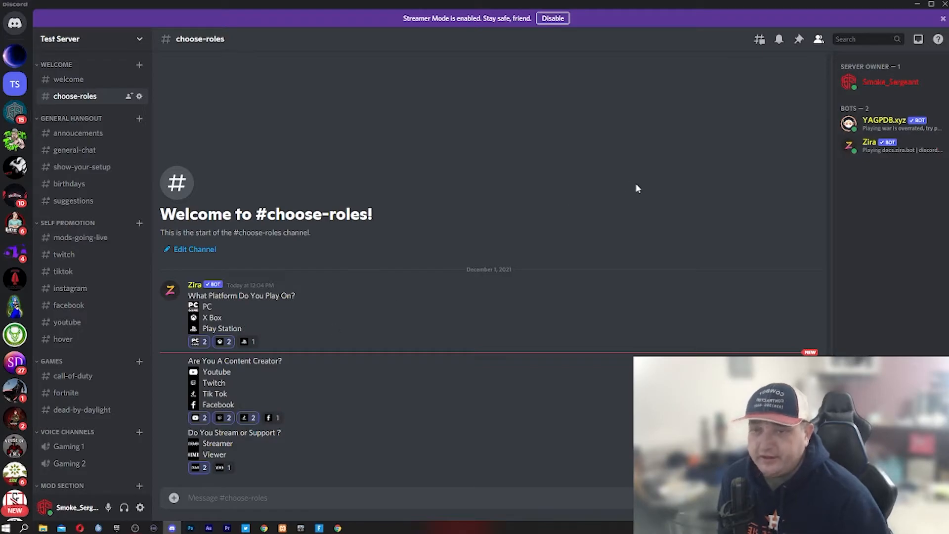
Check the server owner's assigned roles again to verify the new reaction roles.
{"action": "right_click", "coordinate": [872, 92]}
{"action": "mouse_move", "coordinate": [811, 191]}
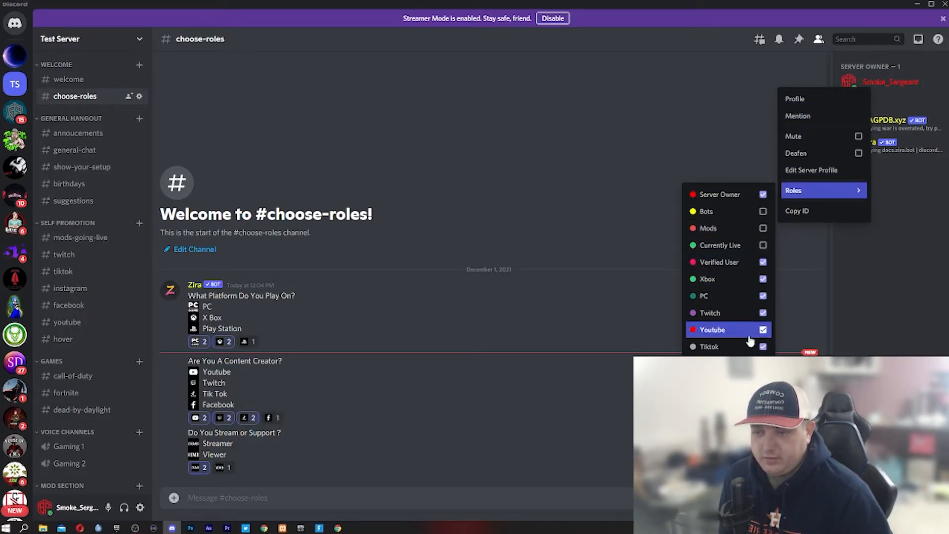
{"action": "left_click", "coordinate": [754, 130]}
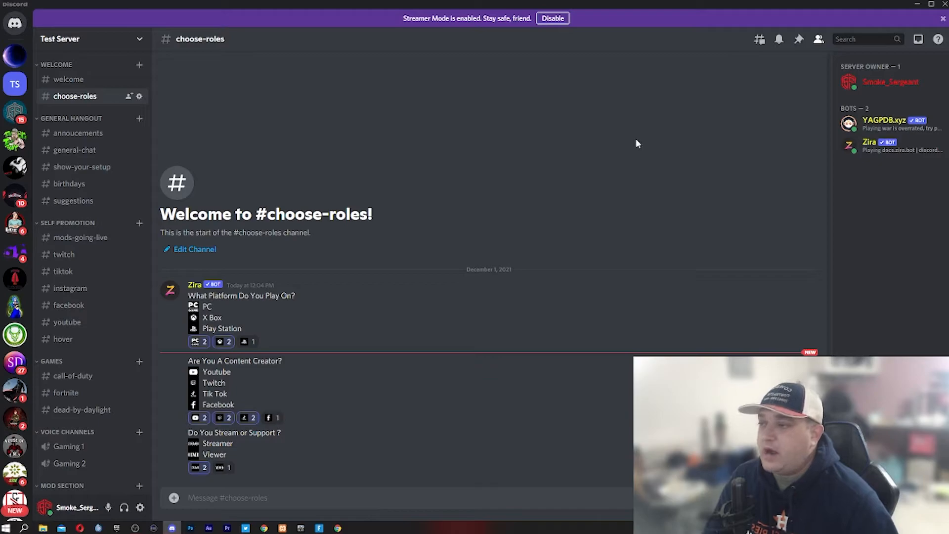
Open the Youtube role in the server's role settings and view the server as that role.
{"action": "left_click", "coordinate": [136, 40]}
{"action": "left_click", "coordinate": [138, 42]}
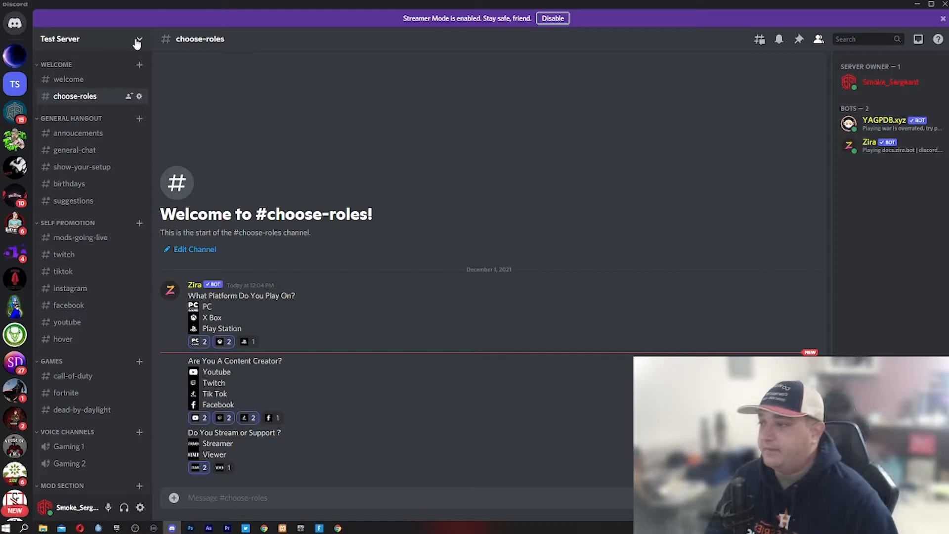
{"action": "left_click", "coordinate": [137, 43]}
{"action": "left_click", "coordinate": [104, 106]}
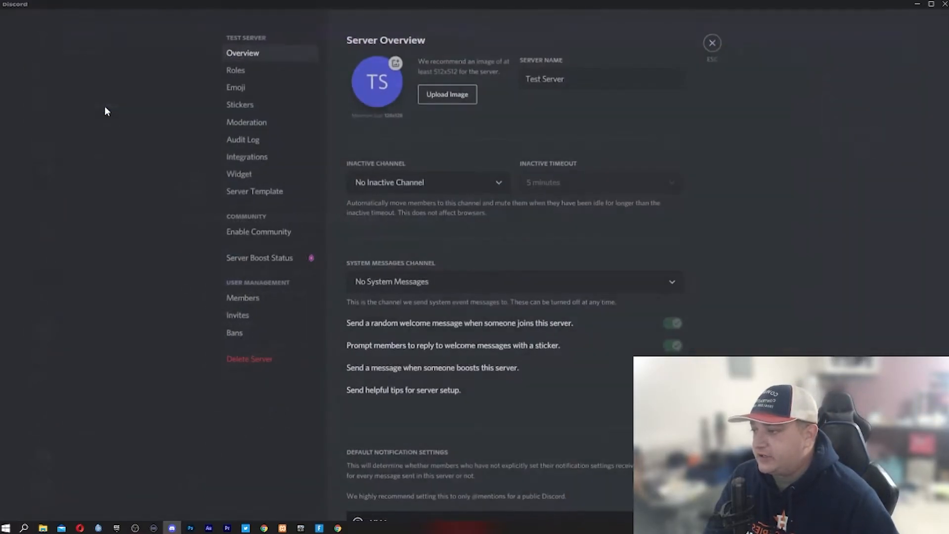
{"action": "left_click", "coordinate": [241, 74]}
{"action": "scroll", "coordinate": [380, 346], "scroll_direction": "down", "scroll_amount": 3}
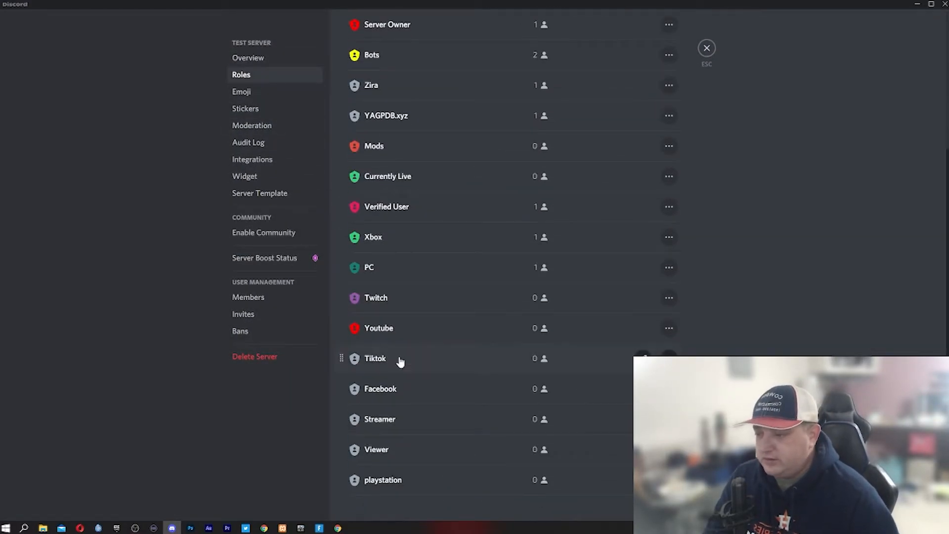
{"action": "left_click", "coordinate": [413, 328]}
{"action": "scroll", "coordinate": [474, 413], "scroll_direction": "down", "scroll_amount": 1}
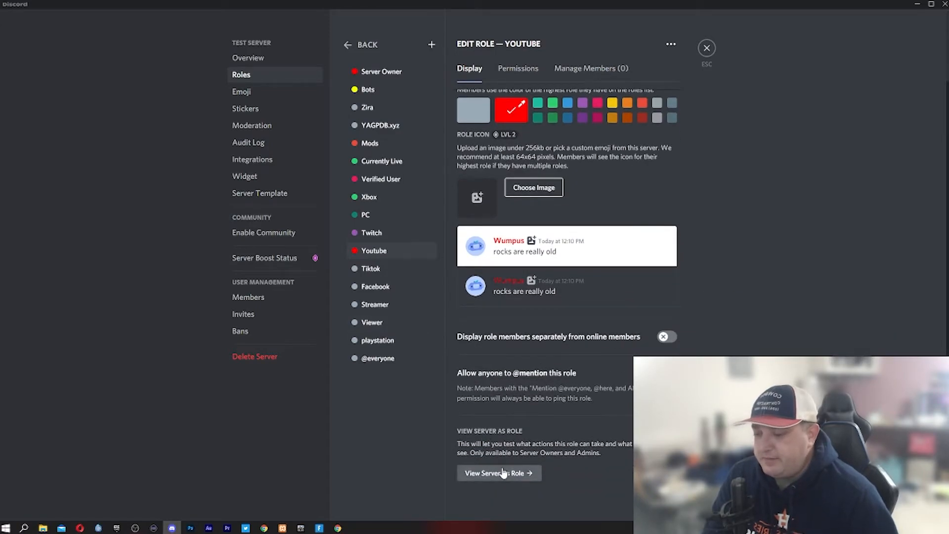
{"action": "left_click", "coordinate": [499, 473]}
{"action": "left_click", "coordinate": [584, 23]}
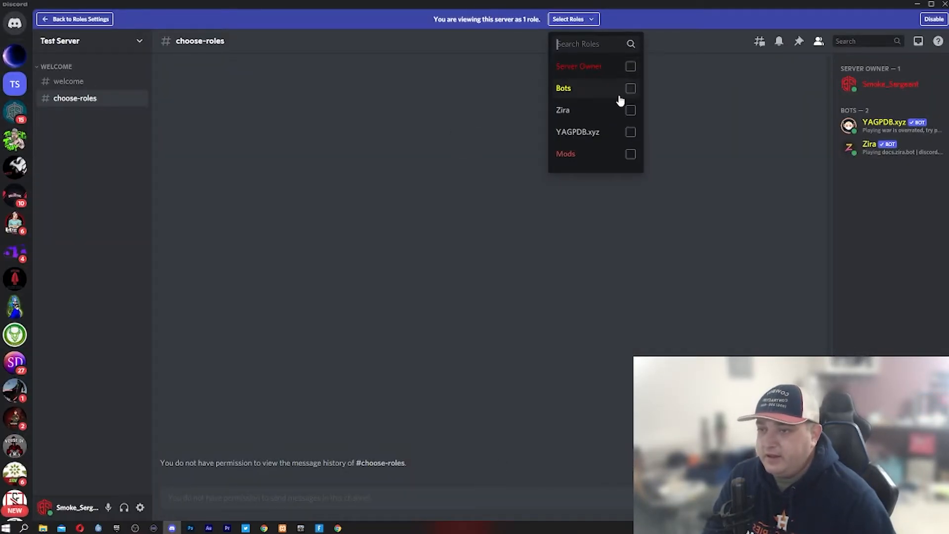
{"action": "scroll", "coordinate": [618, 101], "scroll_direction": "down", "scroll_amount": 2}
{"action": "left_click", "coordinate": [630, 87]}
{"action": "scroll", "coordinate": [627, 99], "scroll_direction": "down", "scroll_amount": 2}
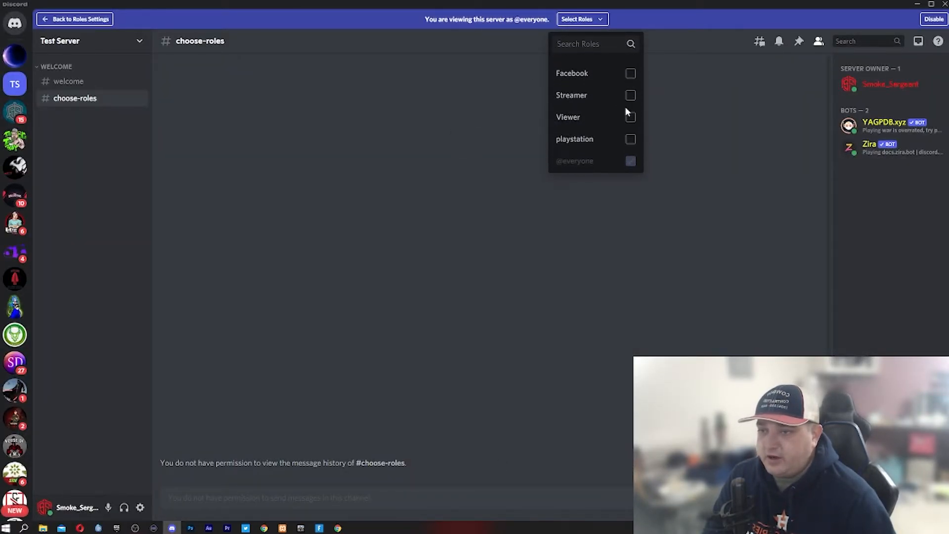
{"action": "left_click", "coordinate": [385, 208]}
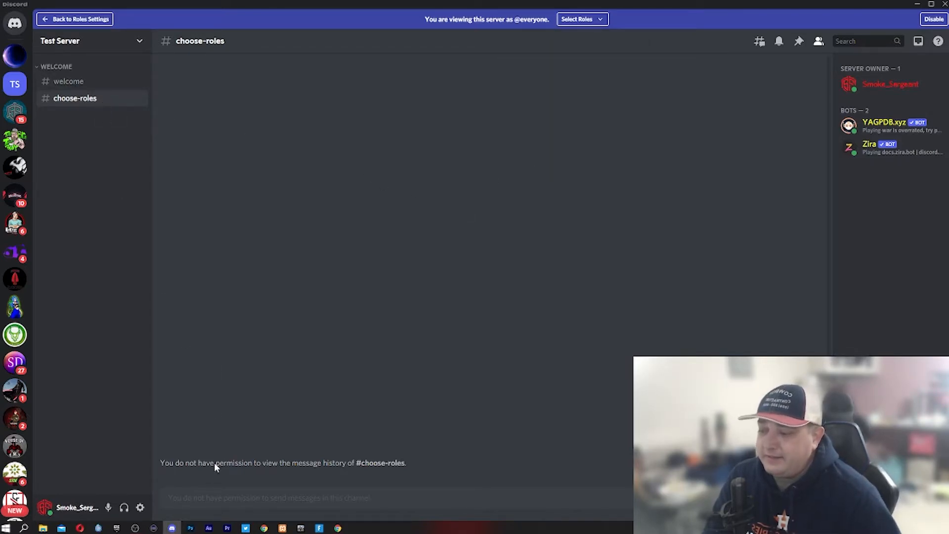
{"action": "left_click", "coordinate": [85, 82]}
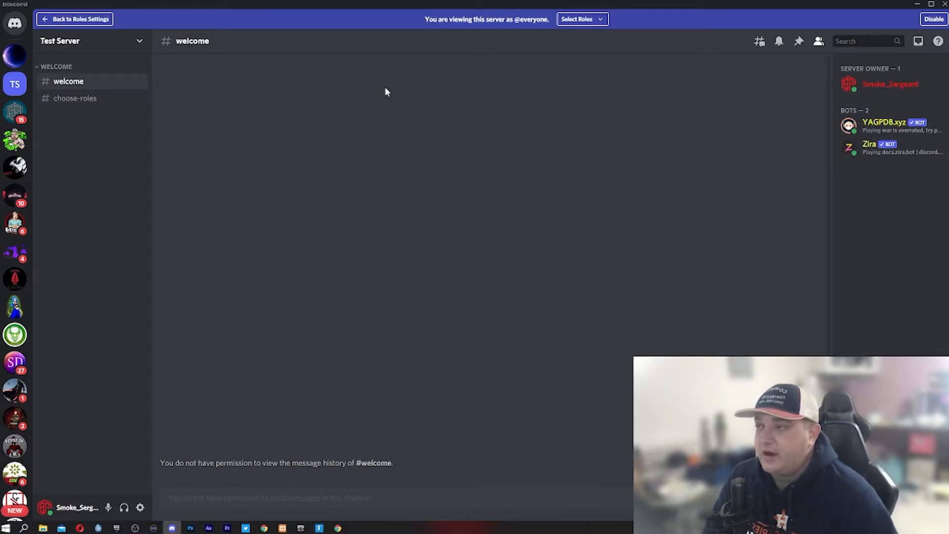
{"action": "left_click", "coordinate": [100, 20]}
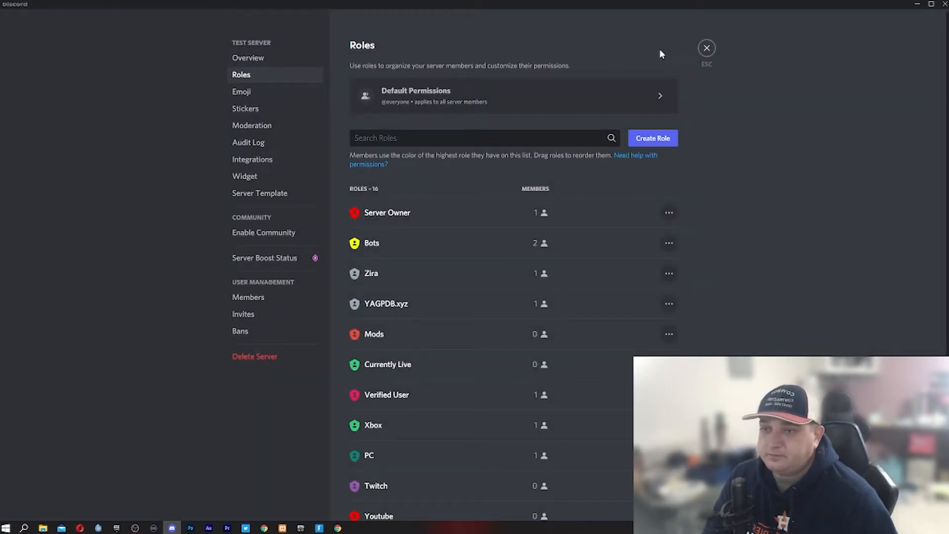
{"action": "left_click", "coordinate": [706, 49]}
{"action": "right_click", "coordinate": [93, 79]}
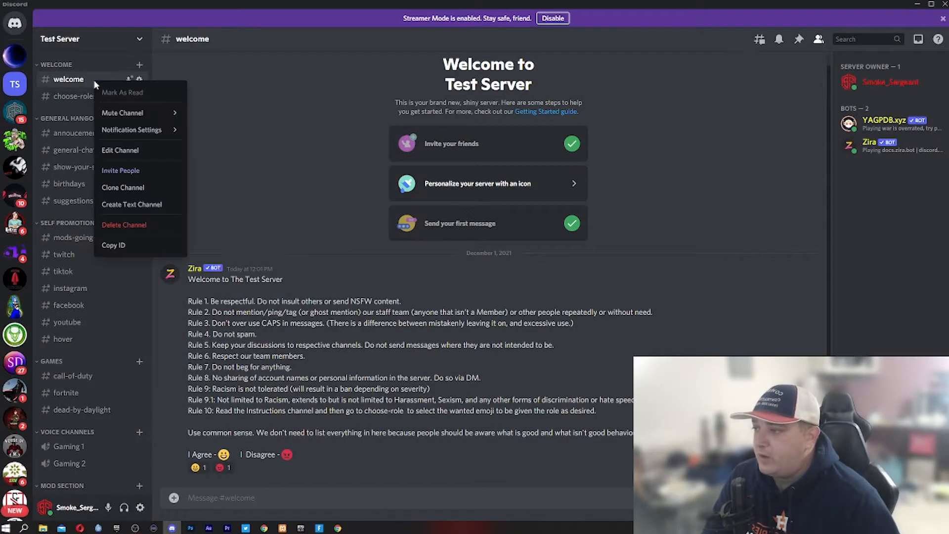
{"action": "left_click", "coordinate": [121, 151]}
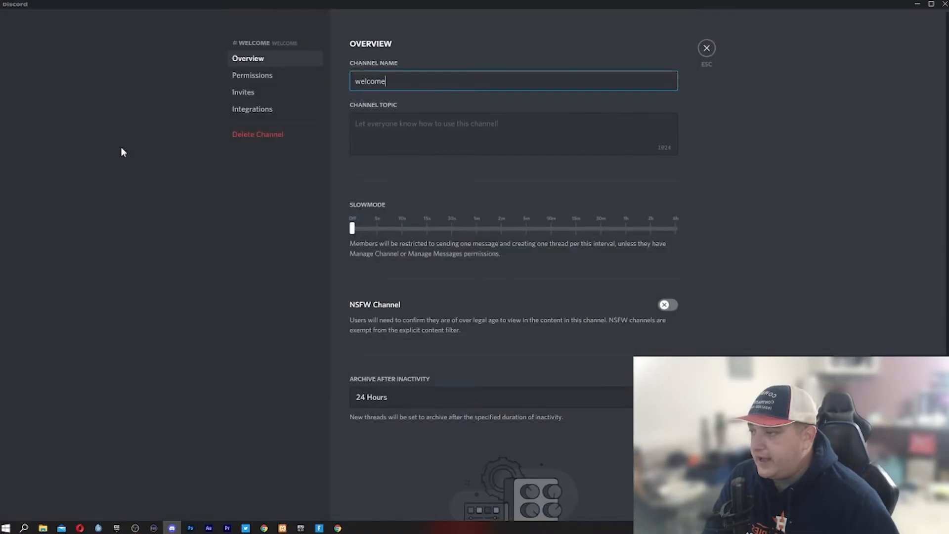
{"action": "left_click", "coordinate": [707, 47]}
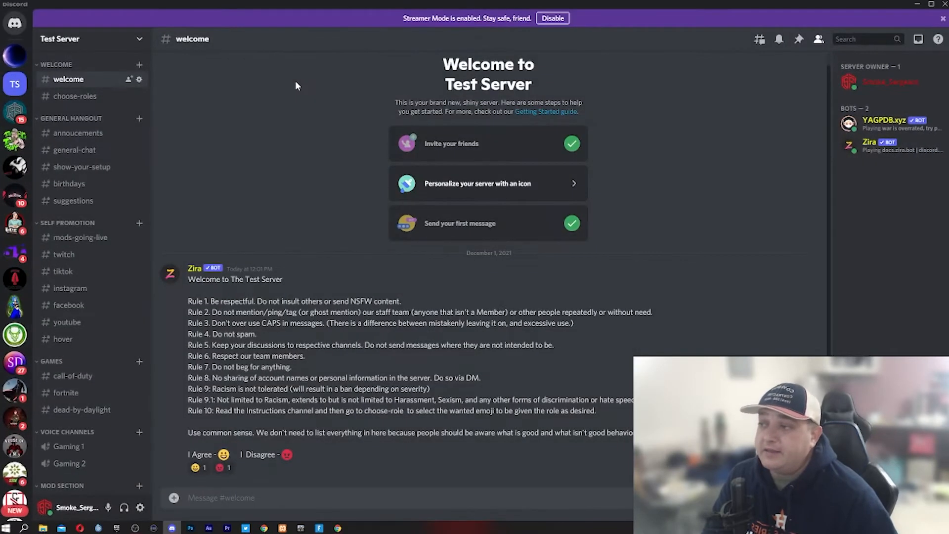
{"action": "right_click", "coordinate": [91, 82]}
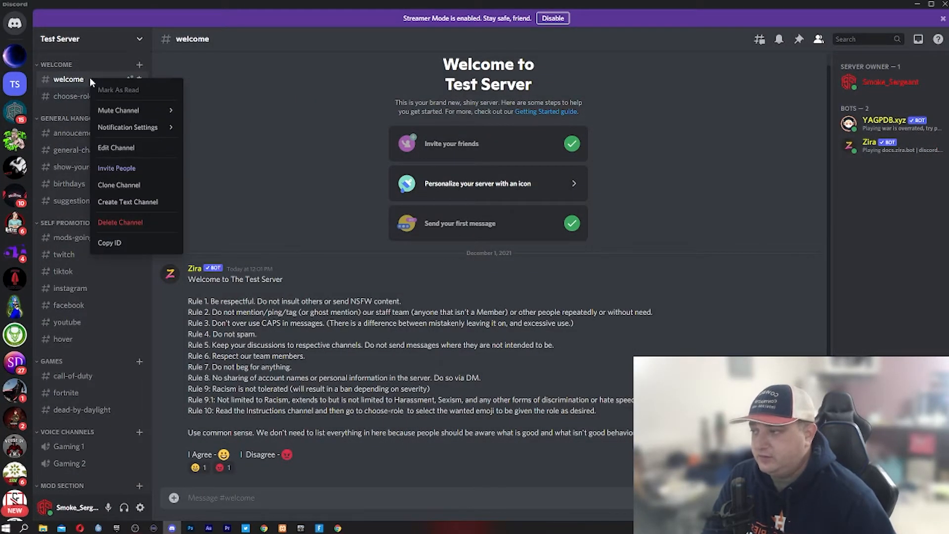
{"action": "left_click", "coordinate": [119, 147]}
{"action": "left_click", "coordinate": [277, 79]}
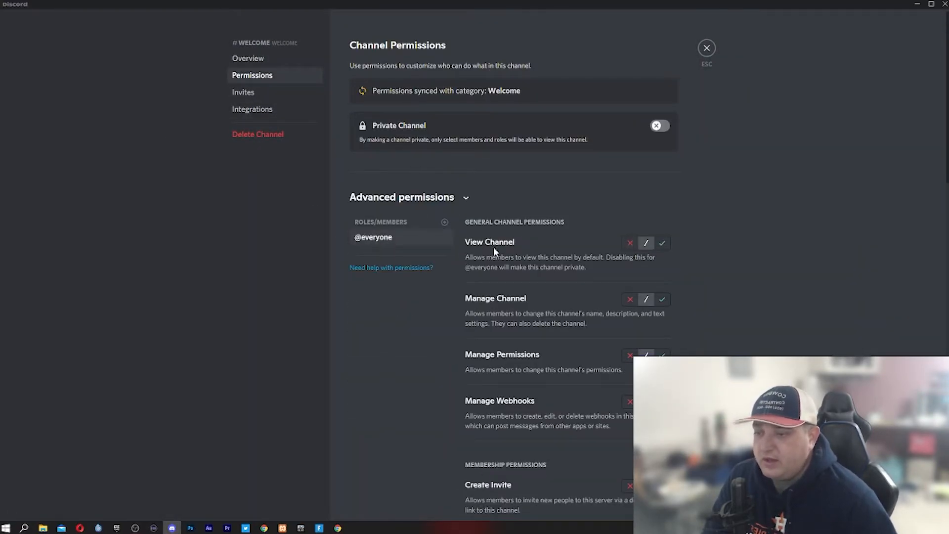
{"action": "left_click", "coordinate": [663, 243]}
{"action": "scroll", "coordinate": [643, 237], "scroll_direction": "down", "scroll_amount": 2}
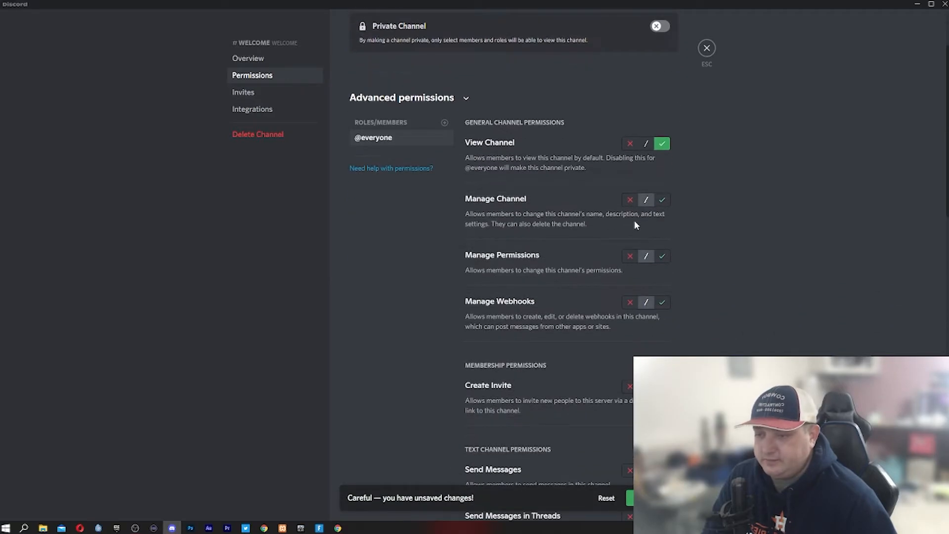
{"action": "left_click", "coordinate": [630, 255]}
{"action": "scroll", "coordinate": [632, 296], "scroll_direction": "down", "scroll_amount": 1}
{"action": "left_click", "coordinate": [630, 287]}
{"action": "scroll", "coordinate": [631, 288], "scroll_direction": "down", "scroll_amount": 1}
{"action": "left_click", "coordinate": [630, 316]}
{"action": "scroll", "coordinate": [628, 306], "scroll_direction": "down", "scroll_amount": 2}
{"action": "scroll", "coordinate": [629, 297], "scroll_direction": "down", "scroll_amount": 1}
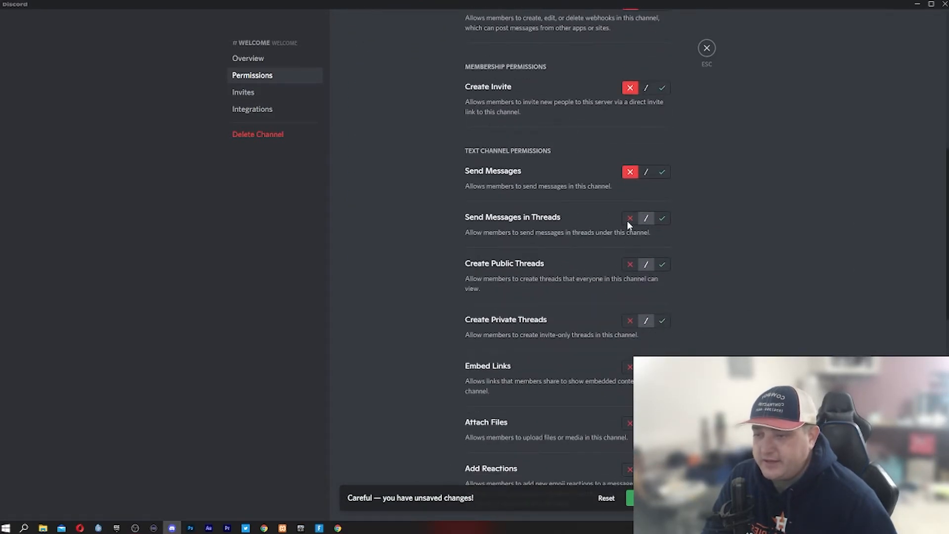
{"action": "scroll", "coordinate": [629, 267], "scroll_direction": "down", "scroll_amount": 1}
{"action": "left_click", "coordinate": [629, 269]}
{"action": "scroll", "coordinate": [629, 269], "scroll_direction": "down", "scroll_amount": 1}
{"action": "left_click", "coordinate": [630, 268]}
{"action": "scroll", "coordinate": [630, 262], "scroll_direction": "down", "scroll_amount": 2}
{"action": "scroll", "coordinate": [629, 242], "scroll_direction": "down", "scroll_amount": 1}
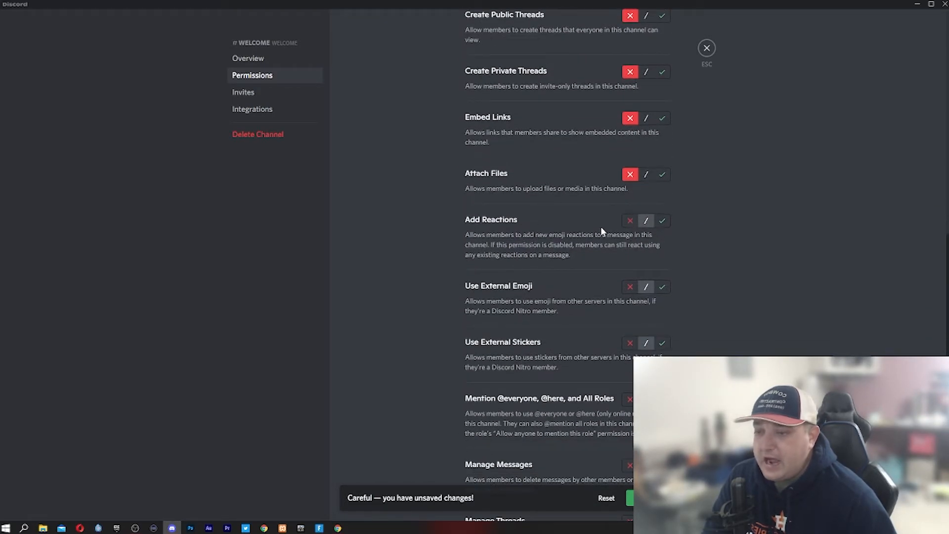
{"action": "left_click", "coordinate": [660, 223]}
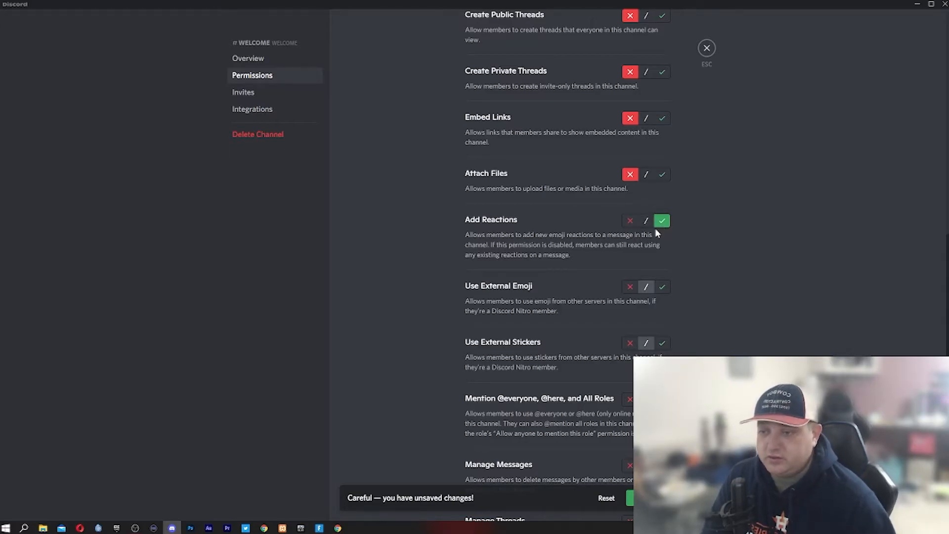
{"action": "scroll", "coordinate": [658, 227], "scroll_direction": "down", "scroll_amount": 2}
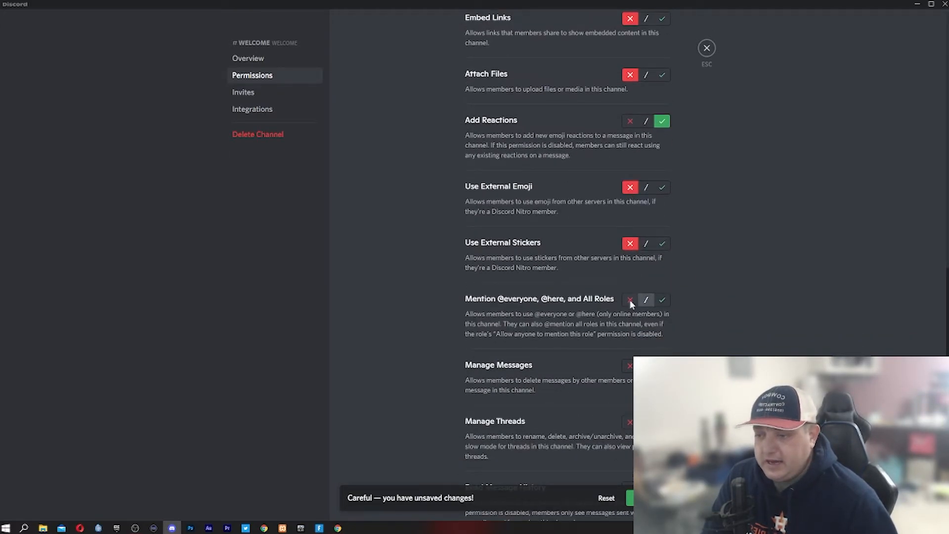
{"action": "left_click", "coordinate": [630, 300]}
{"action": "scroll", "coordinate": [629, 284], "scroll_direction": "down", "scroll_amount": 3}
{"action": "left_click", "coordinate": [629, 218]}
{"action": "left_click", "coordinate": [629, 272]}
{"action": "scroll", "coordinate": [602, 258], "scroll_direction": "down", "scroll_amount": 2}
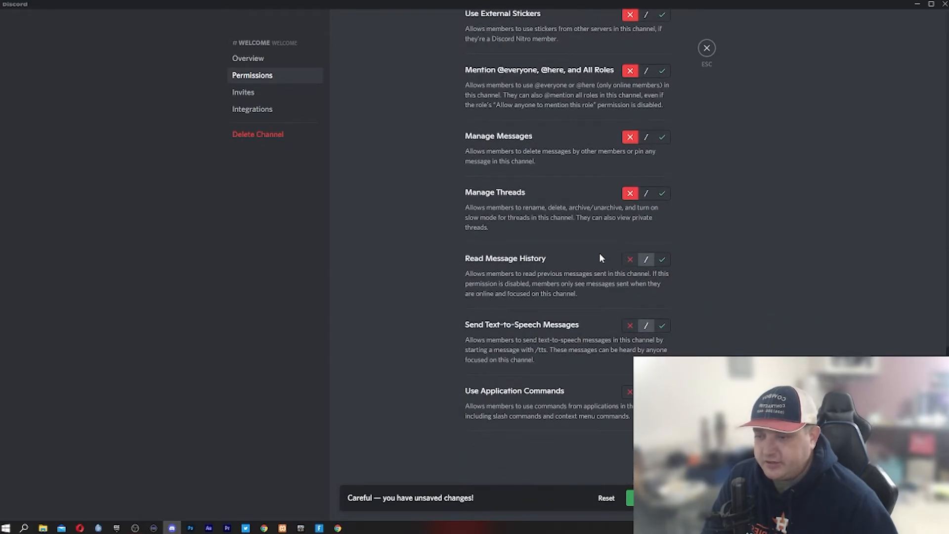
{"action": "left_click", "coordinate": [661, 260]}
{"action": "left_click", "coordinate": [629, 325]}
{"action": "left_click", "coordinate": [630, 391]}
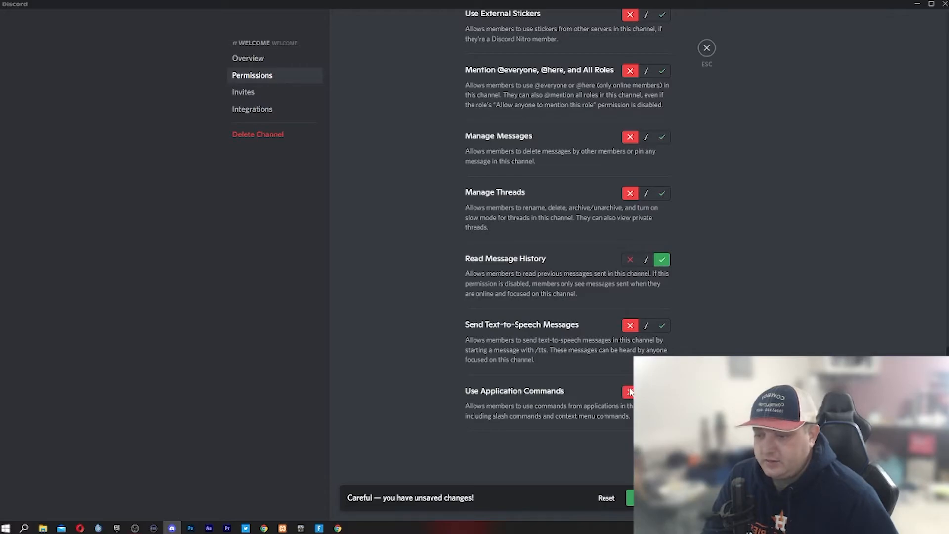
{"action": "left_click", "coordinate": [650, 498]}
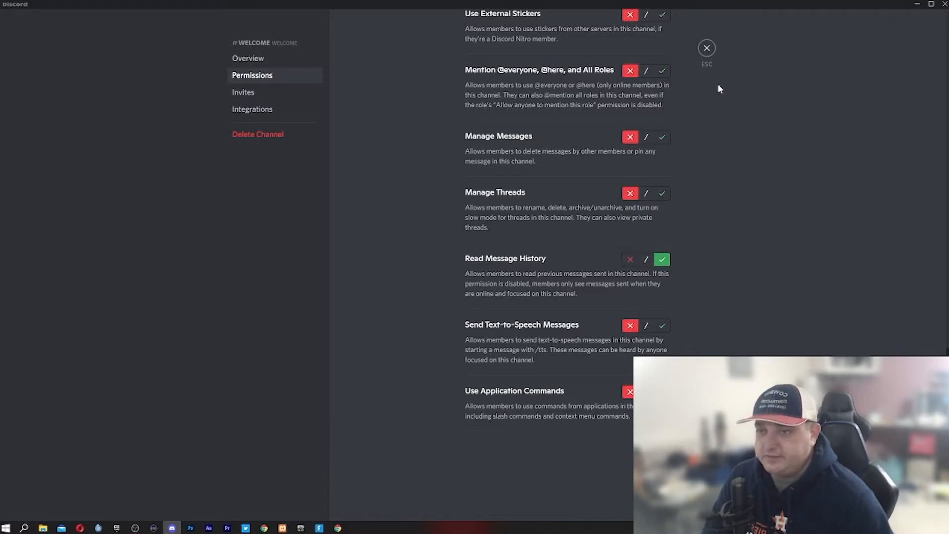
{"action": "left_click", "coordinate": [706, 48]}
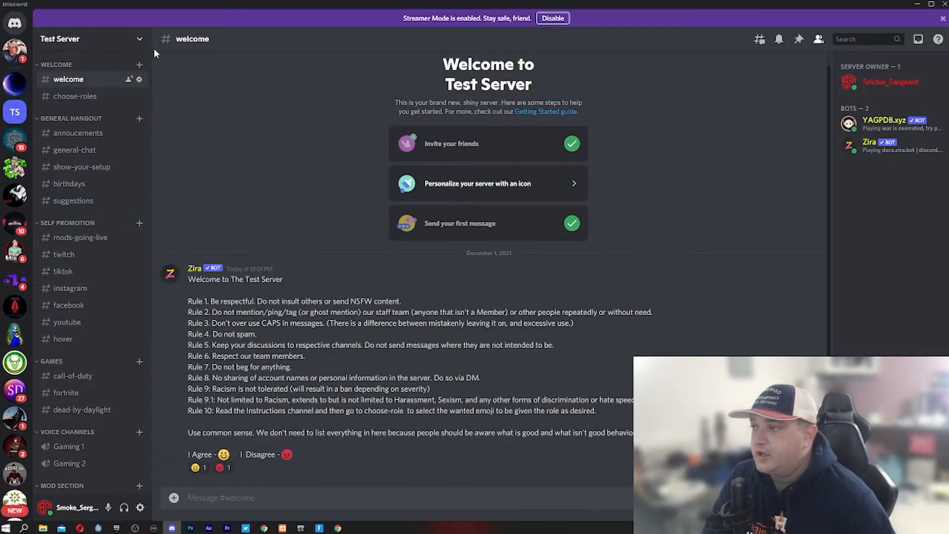
Open the Currently Live role in the server's role settings and view the server as that role.
{"action": "left_click", "coordinate": [139, 41]}
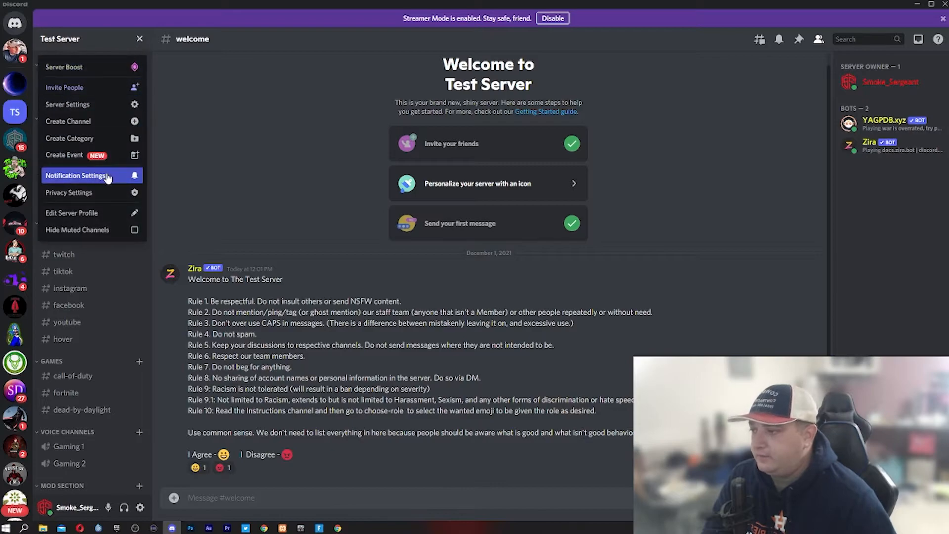
{"action": "left_click", "coordinate": [97, 107]}
{"action": "left_click", "coordinate": [242, 75]}
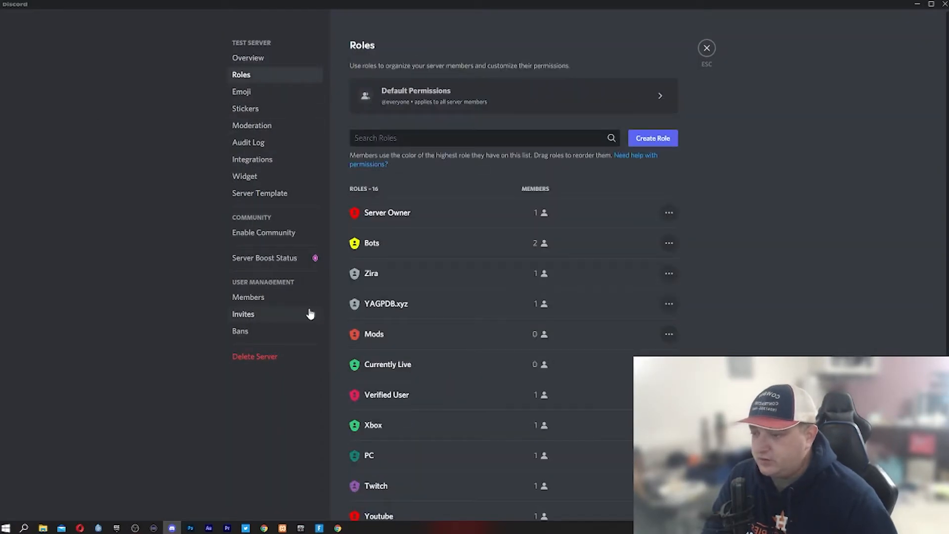
{"action": "left_click", "coordinate": [454, 366]}
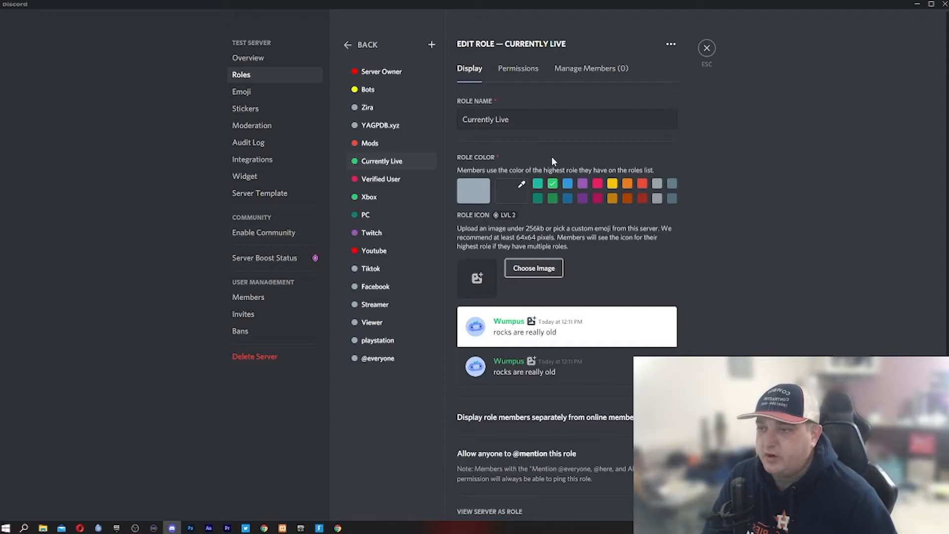
{"action": "left_click", "coordinate": [518, 68]}
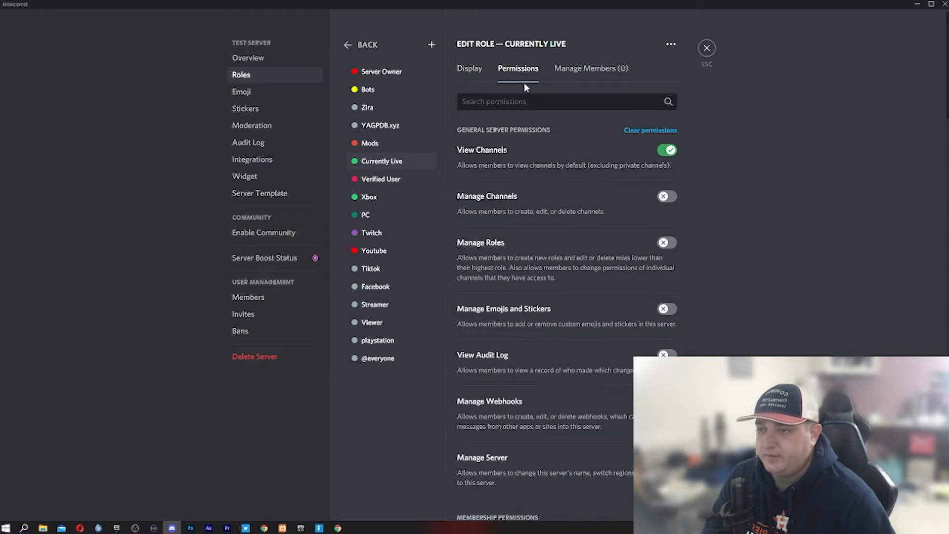
{"action": "left_click", "coordinate": [467, 67]}
{"action": "scroll", "coordinate": [543, 367], "scroll_direction": "down", "scroll_amount": 3}
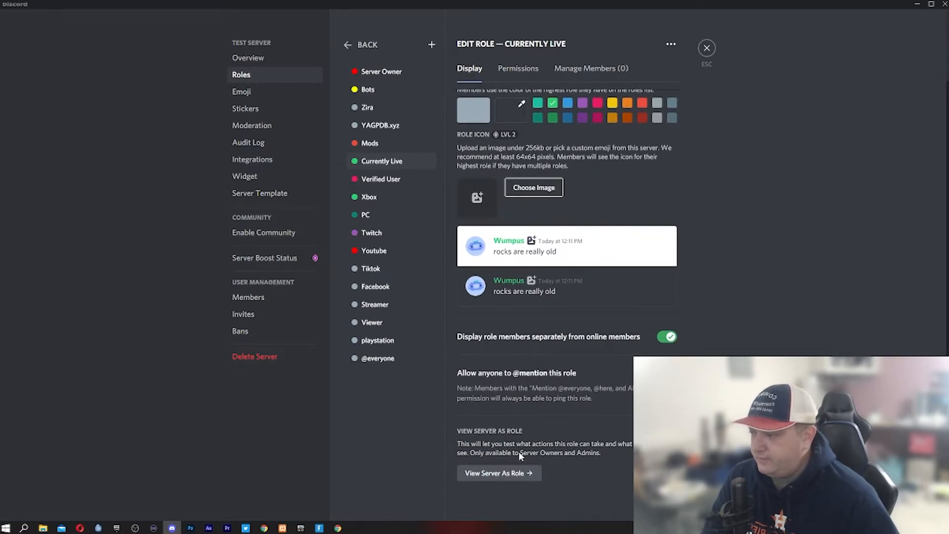
{"action": "left_click", "coordinate": [521, 474]}
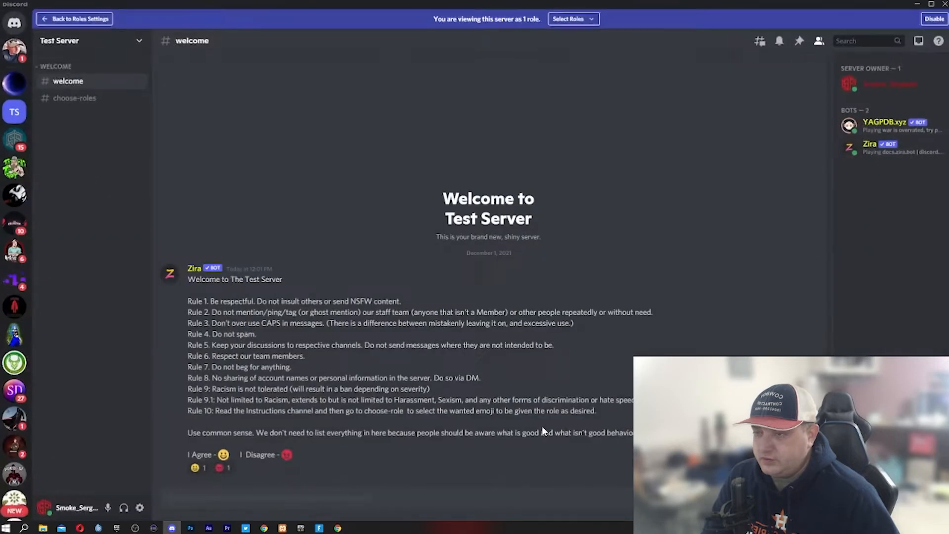
{"action": "left_click", "coordinate": [574, 19]}
{"action": "scroll", "coordinate": [608, 99], "scroll_direction": "down", "scroll_amount": 3}
{"action": "left_click", "coordinate": [631, 79]}
{"action": "scroll", "coordinate": [628, 124], "scroll_direction": "down", "scroll_amount": 3}
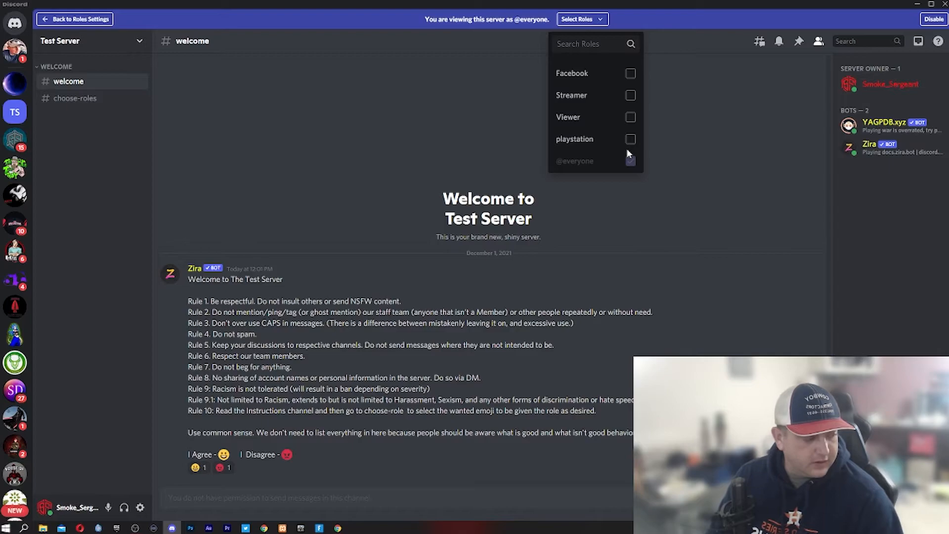
{"action": "left_click", "coordinate": [85, 84]}
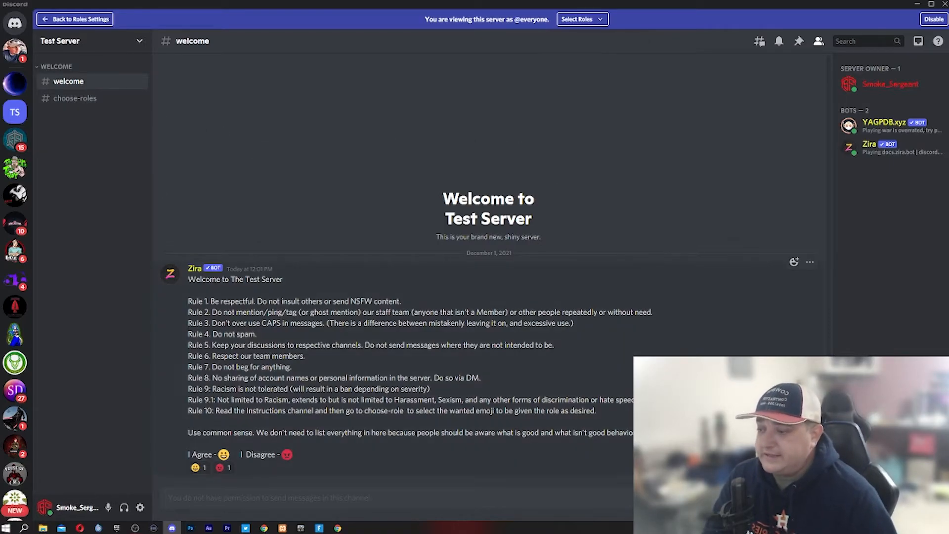
{"action": "mouse_move", "coordinate": [200, 472]}
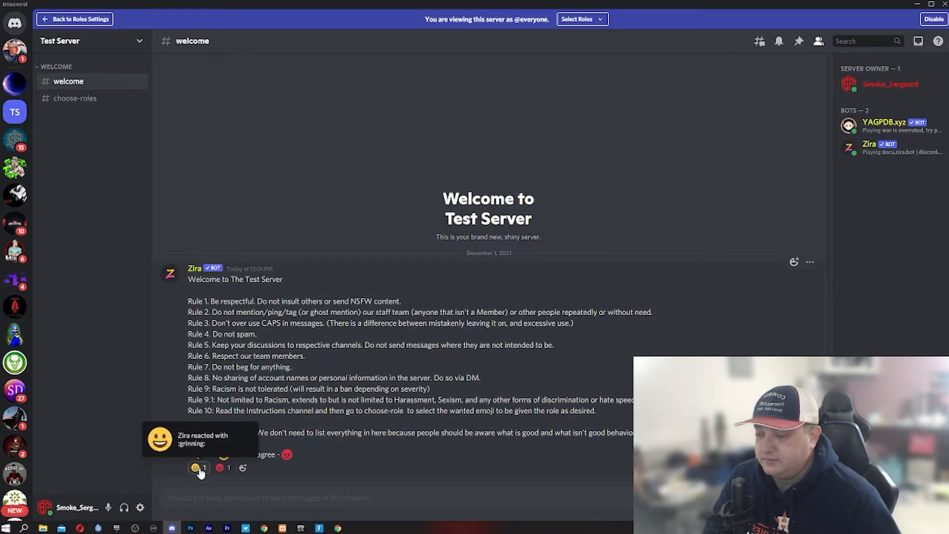
{"action": "left_click", "coordinate": [104, 98]}
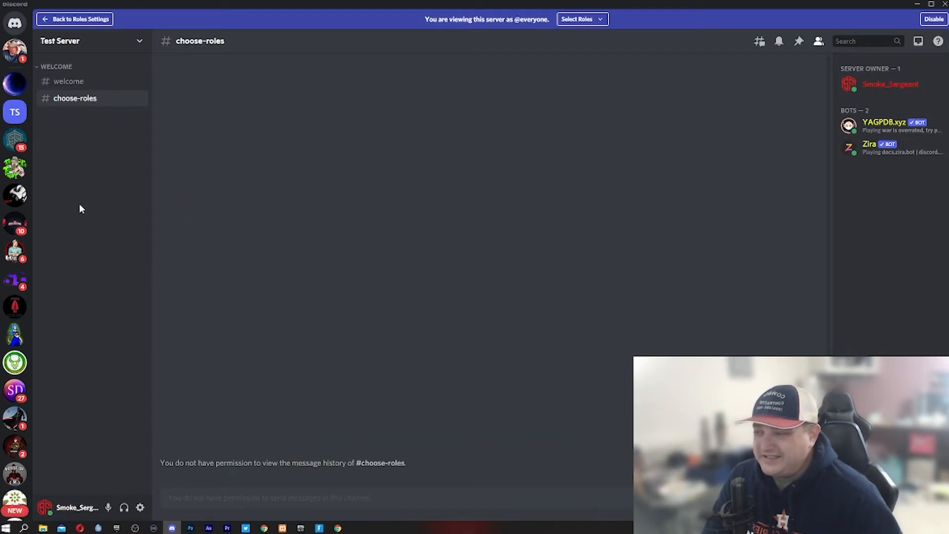
{"action": "left_click", "coordinate": [105, 33]}
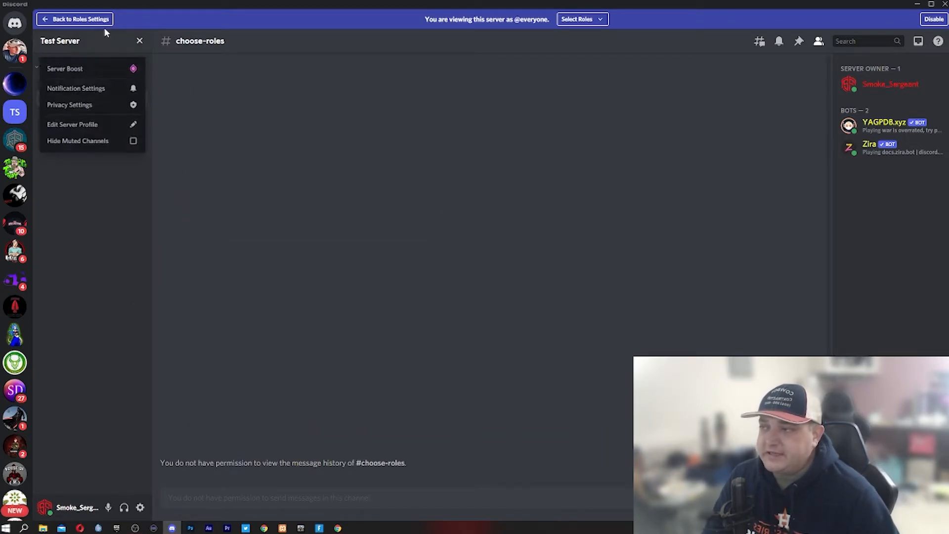
{"action": "left_click", "coordinate": [102, 22]}
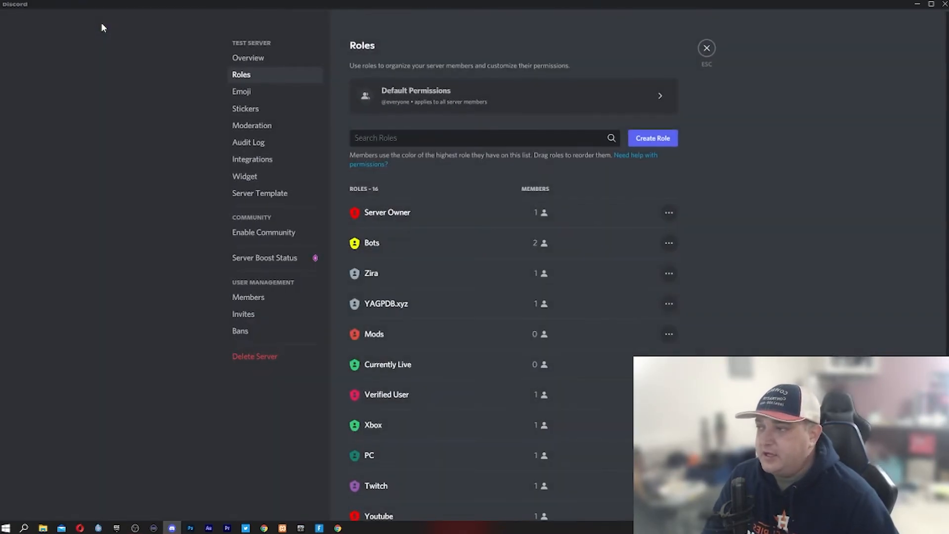
{"action": "left_click", "coordinate": [705, 49]}
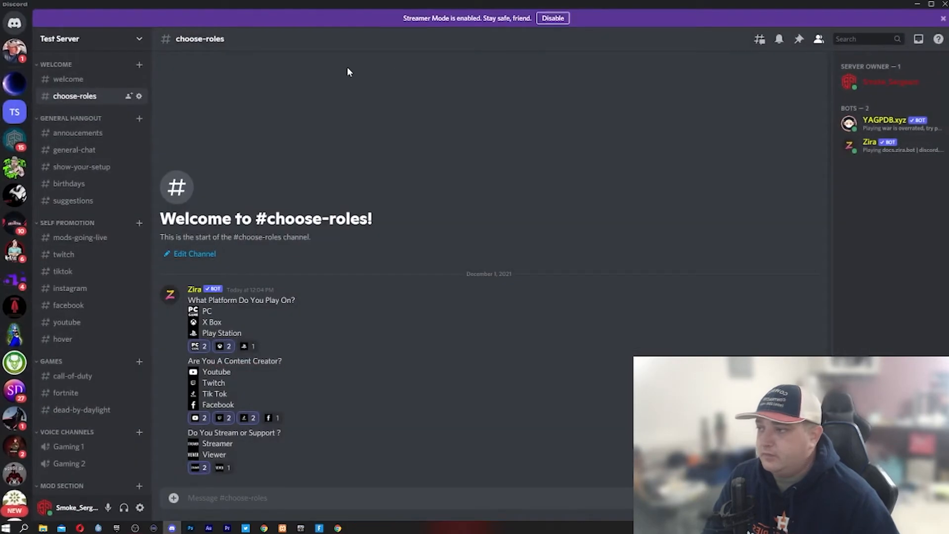
{"action": "right_click", "coordinate": [107, 99]}
{"action": "left_click", "coordinate": [121, 166]}
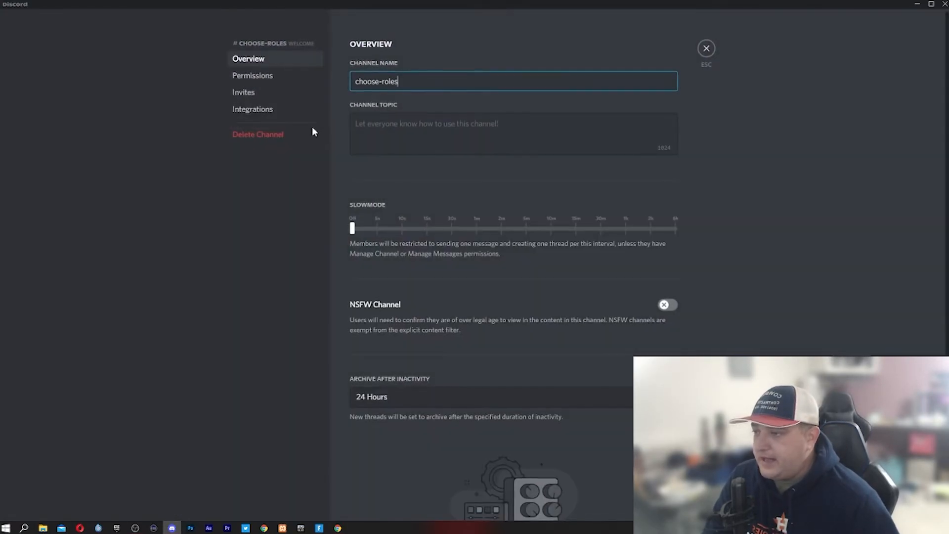
{"action": "left_click", "coordinate": [259, 79]}
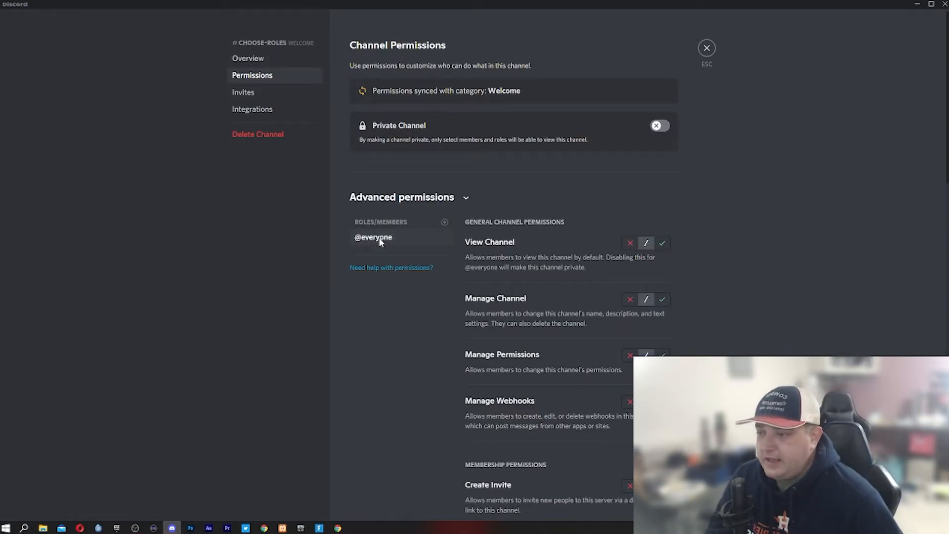
{"action": "left_click", "coordinate": [630, 243]}
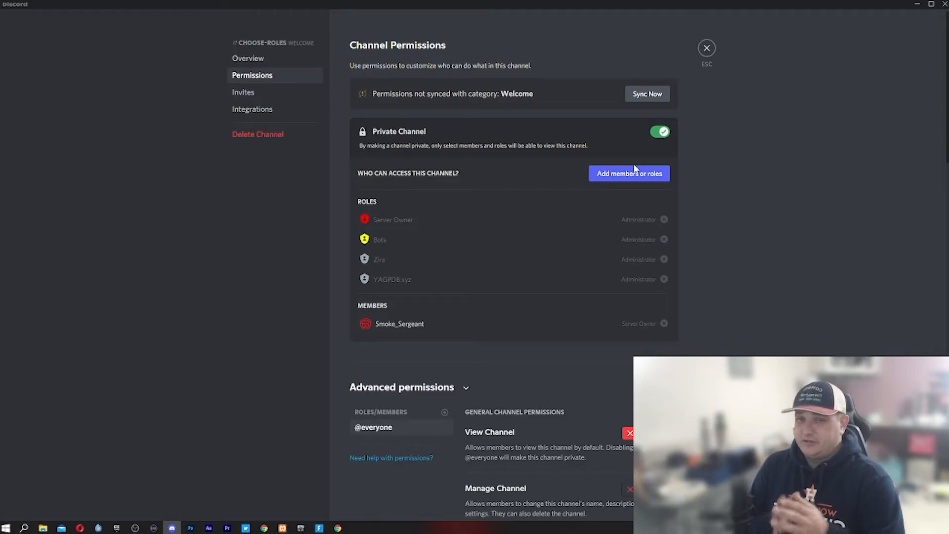
Add the Verified User role to the #choose-roles advanced permissions and allow it View Channel.
{"action": "scroll", "coordinate": [604, 248], "scroll_direction": "down", "scroll_amount": 2}
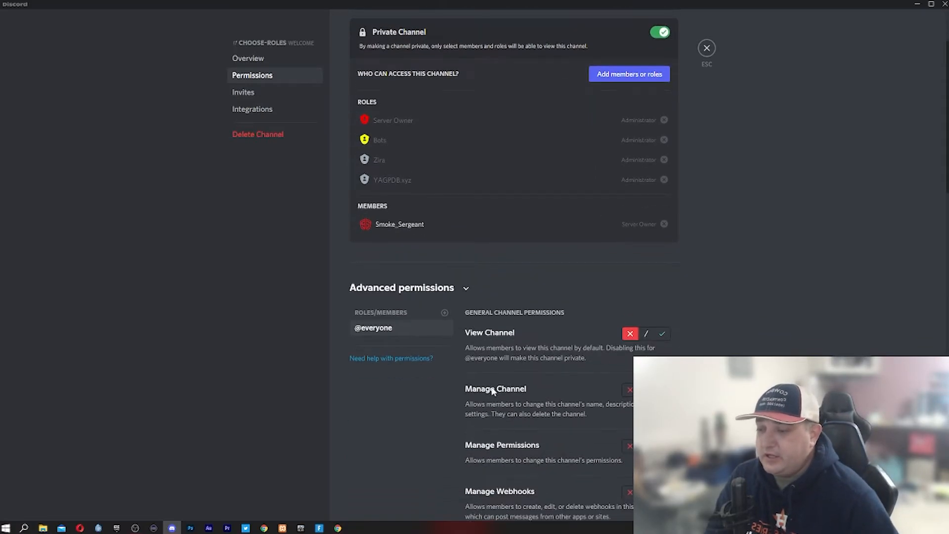
{"action": "left_click", "coordinate": [444, 313]}
{"action": "scroll", "coordinate": [379, 385], "scroll_direction": "down", "scroll_amount": 3}
{"action": "scroll", "coordinate": [385, 403], "scroll_direction": "up", "scroll_amount": 2}
{"action": "left_click", "coordinate": [387, 405]}
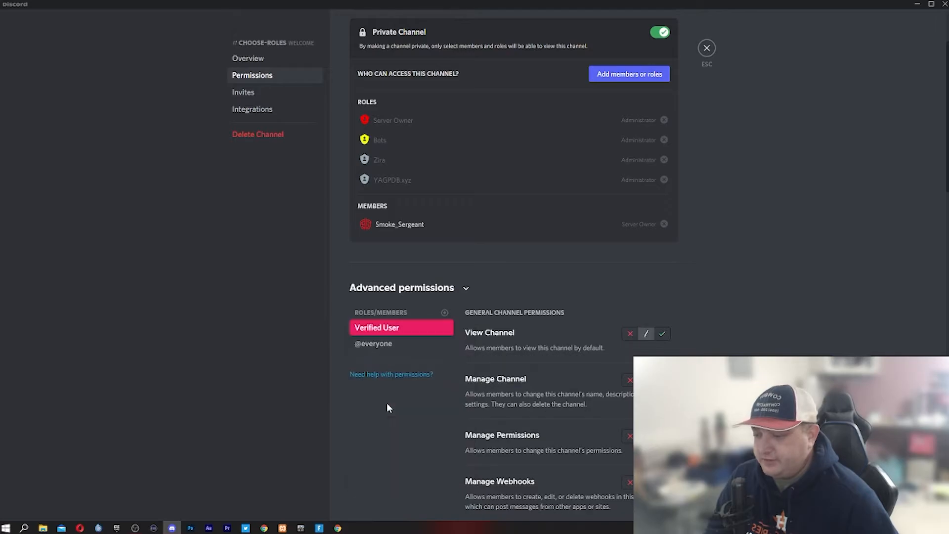
{"action": "left_click", "coordinate": [662, 335]}
Deny Manage Channel, Manage Permissions, Manage Webhooks and Create Invite for Verified User in #choose-roles.
{"action": "scroll", "coordinate": [666, 337], "scroll_direction": "down", "scroll_amount": 4}
{"action": "left_click", "coordinate": [629, 202]}
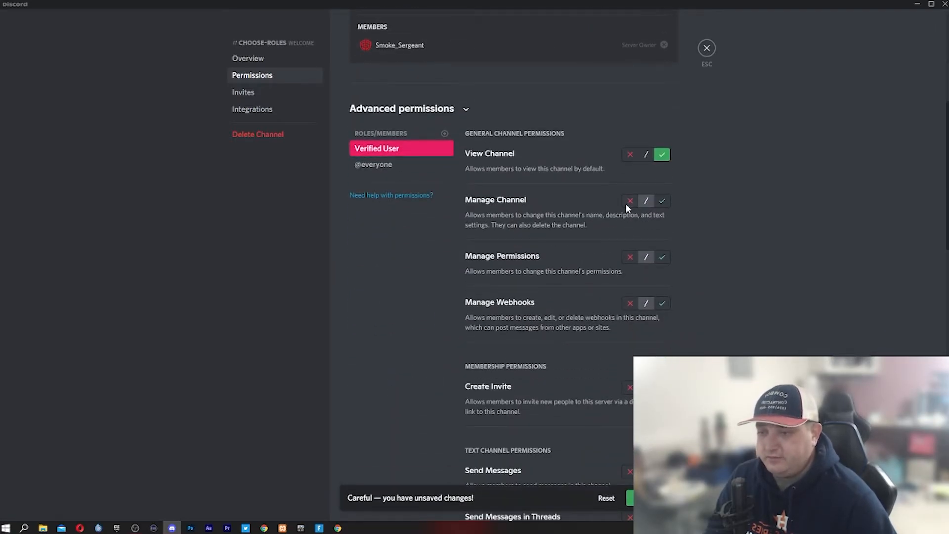
{"action": "left_click", "coordinate": [627, 257]}
{"action": "left_click", "coordinate": [627, 303]}
{"action": "scroll", "coordinate": [628, 322], "scroll_direction": "down", "scroll_amount": 2}
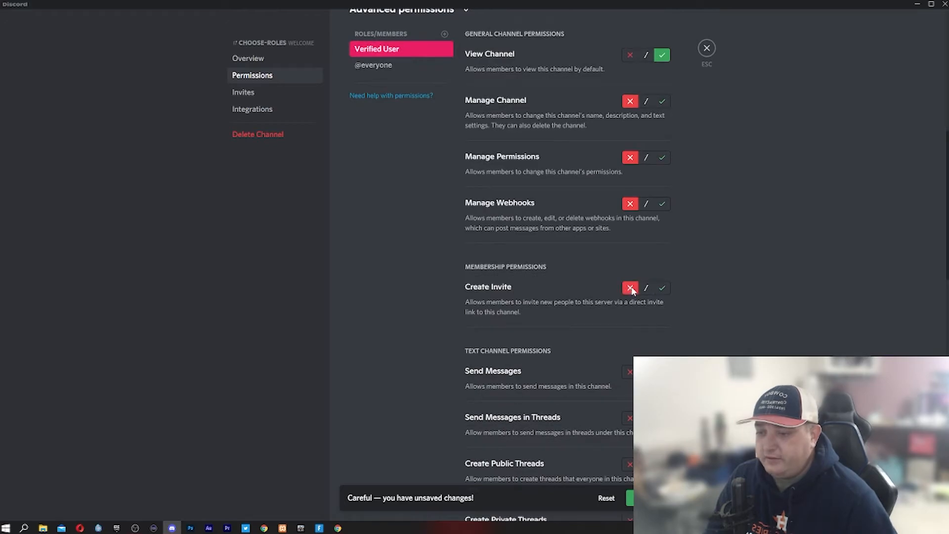
Deny Verified User the Send Messages, Send Messages in Threads, Create Public Threads, Create Private Threads and Embed Links permissions.
{"action": "left_click", "coordinate": [628, 376]}
{"action": "scroll", "coordinate": [629, 355], "scroll_direction": "down", "scroll_amount": 3}
{"action": "left_click", "coordinate": [629, 371]}
{"action": "scroll", "coordinate": [628, 341], "scroll_direction": "down", "scroll_amount": 3}
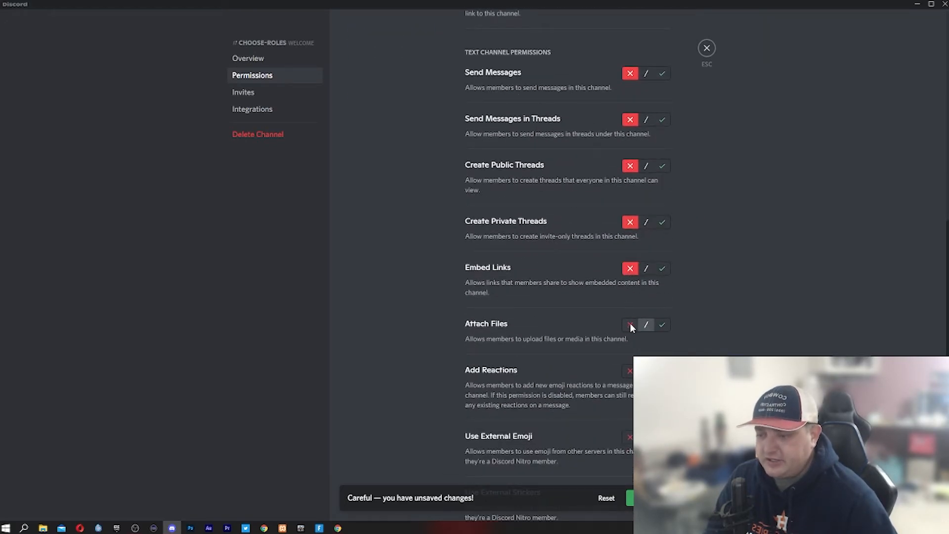
{"action": "scroll", "coordinate": [624, 350], "scroll_direction": "down", "scroll_amount": 4}
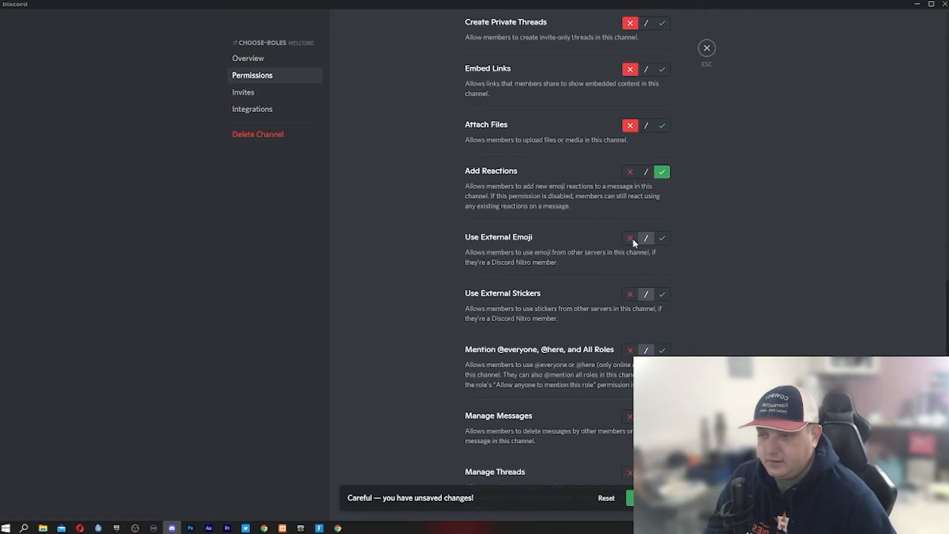
{"action": "left_click", "coordinate": [629, 294]}
{"action": "scroll", "coordinate": [626, 403], "scroll_direction": "down", "scroll_amount": 3}
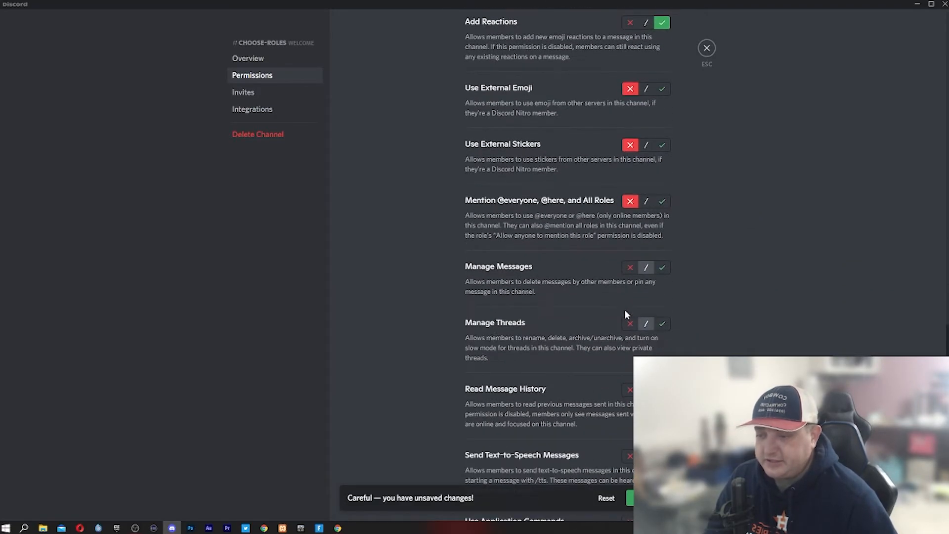
{"action": "scroll", "coordinate": [628, 321], "scroll_direction": "down", "scroll_amount": 3}
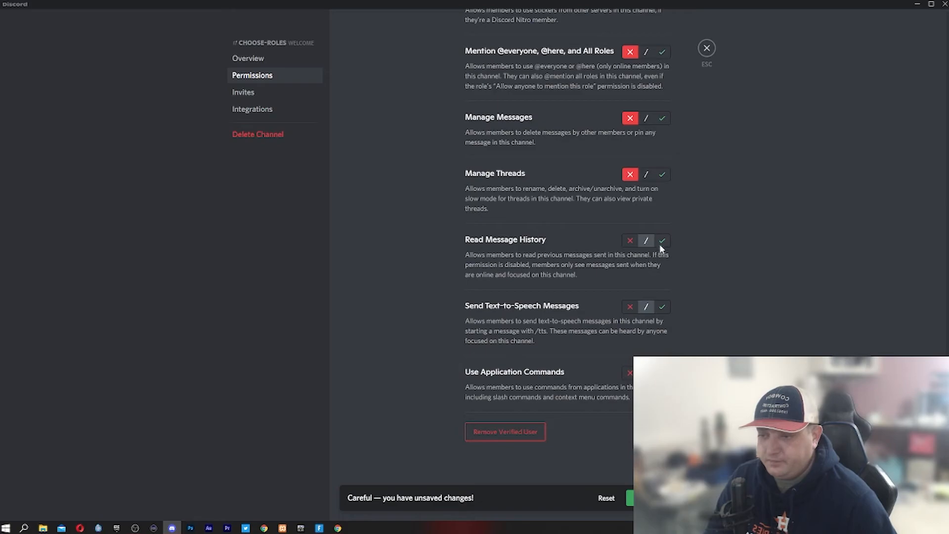
Allow Read Message History, deny Send Text-to-Speech Messages and Use Application Commands for Verified User, and save the #choose-roles permissions.
{"action": "left_click", "coordinate": [660, 242]}
{"action": "left_click", "coordinate": [630, 307]}
{"action": "left_click", "coordinate": [629, 373]}
{"action": "left_click", "coordinate": [643, 498]}
{"action": "left_click", "coordinate": [705, 50]}
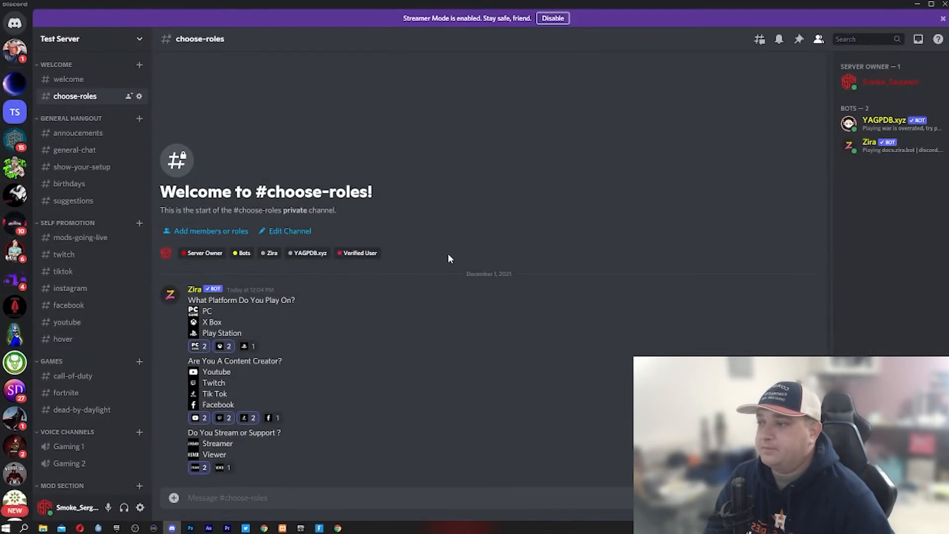
Open the PC role in the server's role settings and view the server as that role.
{"action": "left_click", "coordinate": [92, 42]}
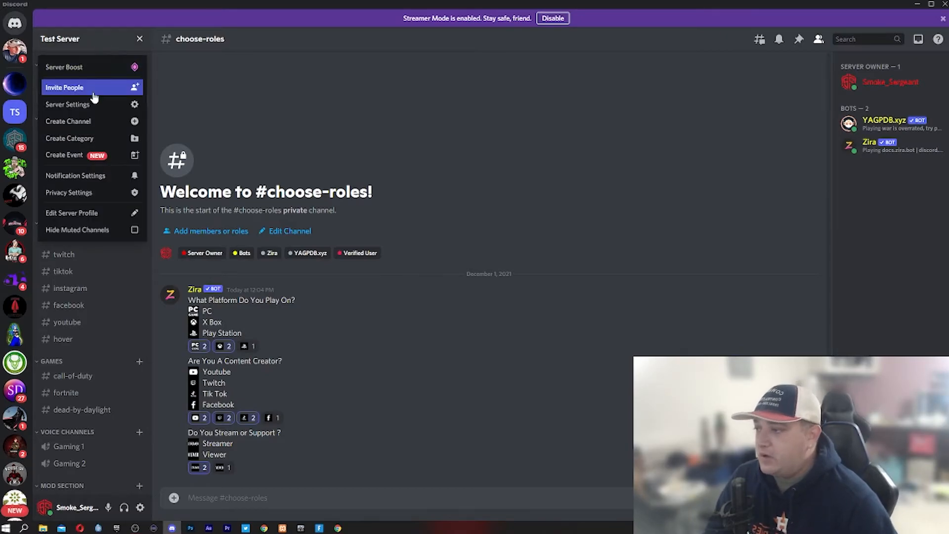
{"action": "left_click", "coordinate": [83, 106]}
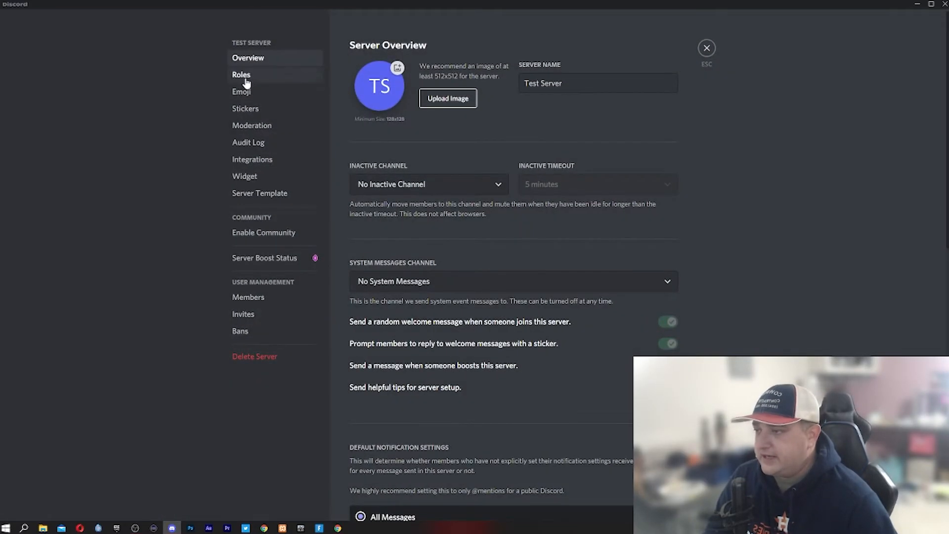
{"action": "left_click", "coordinate": [243, 76]}
{"action": "scroll", "coordinate": [374, 296], "scroll_direction": "down", "scroll_amount": 3}
{"action": "left_click", "coordinate": [384, 307]}
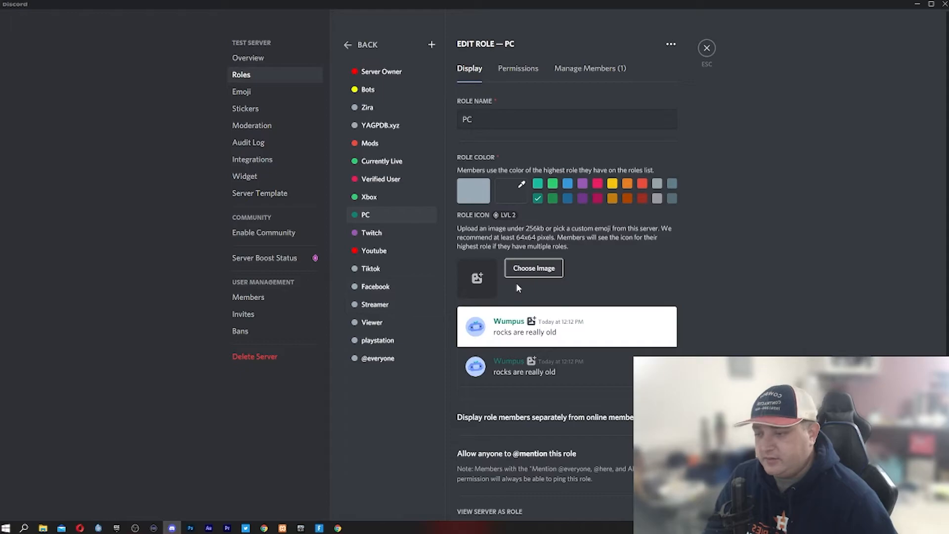
{"action": "scroll", "coordinate": [492, 419], "scroll_direction": "down", "scroll_amount": 2}
{"action": "left_click", "coordinate": [487, 472]}
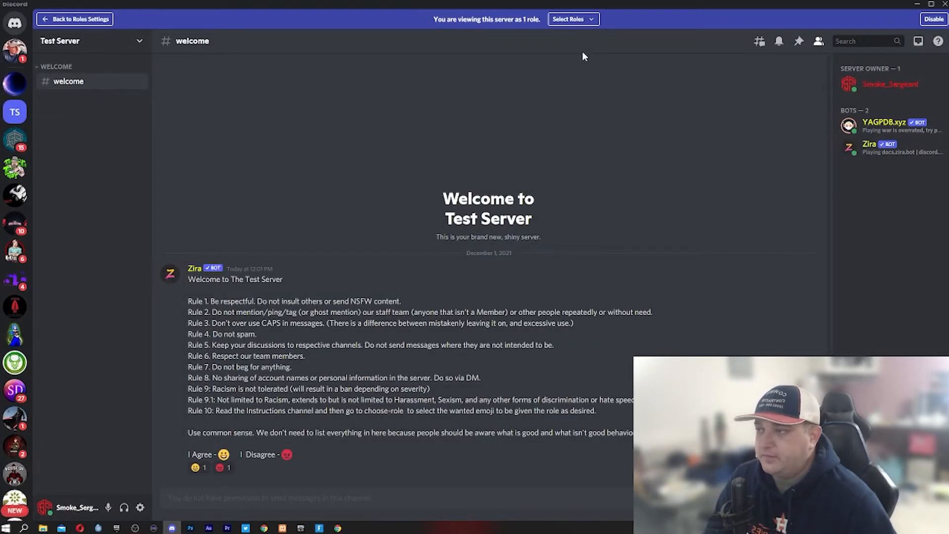
{"action": "left_click", "coordinate": [591, 19]}
{"action": "scroll", "coordinate": [623, 103], "scroll_direction": "down", "scroll_amount": 3}
{"action": "scroll", "coordinate": [625, 99], "scroll_direction": "up", "scroll_amount": 1}
{"action": "left_click", "coordinate": [631, 93]}
{"action": "left_click", "coordinate": [629, 93]}
{"action": "scroll", "coordinate": [624, 108], "scroll_direction": "down", "scroll_amount": 3}
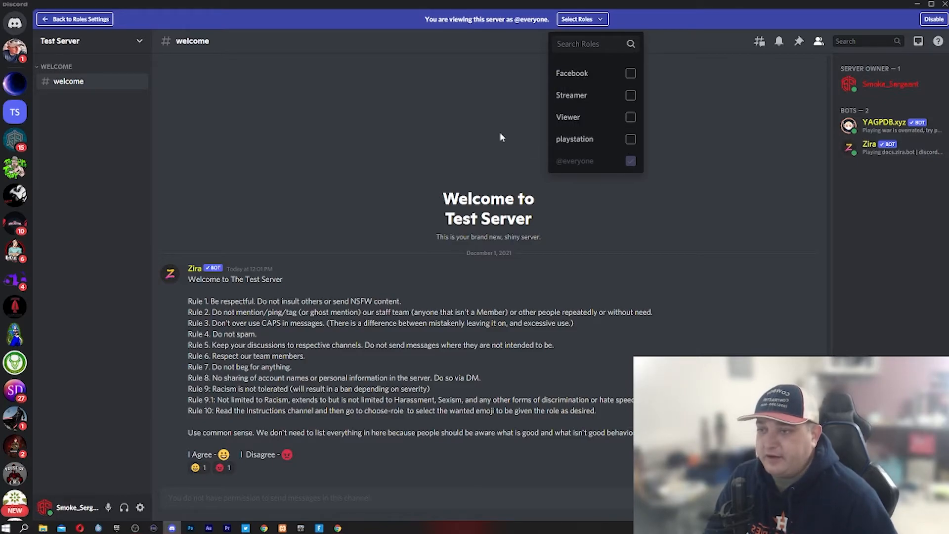
{"action": "left_click", "coordinate": [445, 126]}
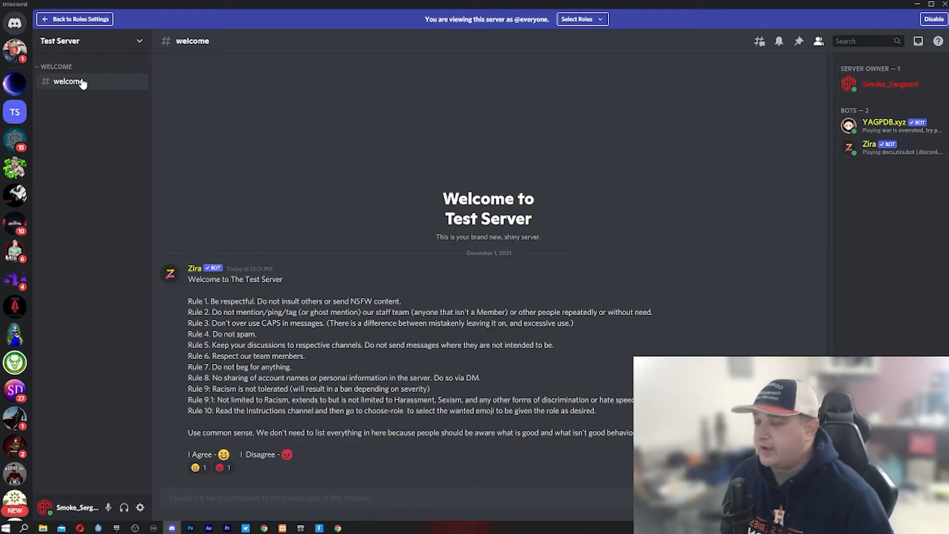
React to the rules message with the I Agree emoji and add the Verified User role to the preview.
{"action": "left_click", "coordinate": [196, 467]}
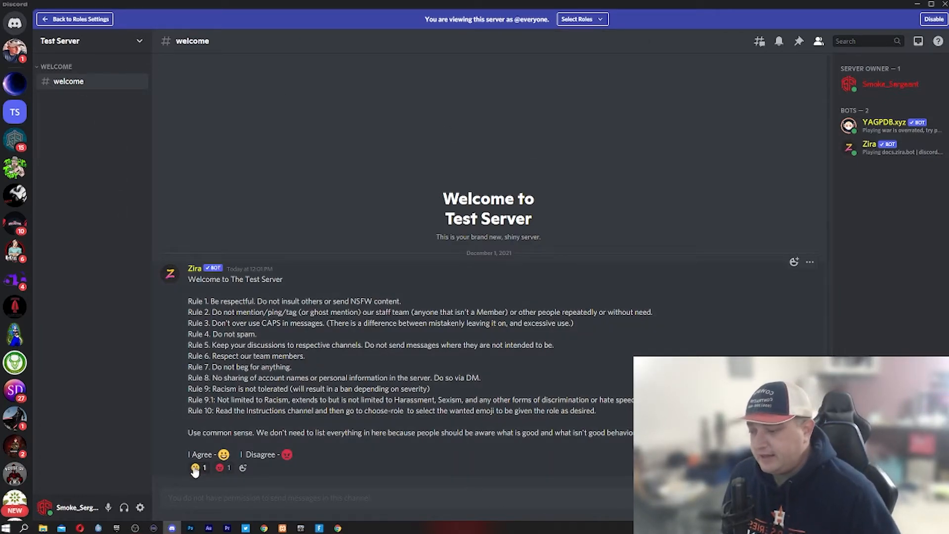
{"action": "left_click", "coordinate": [579, 19]}
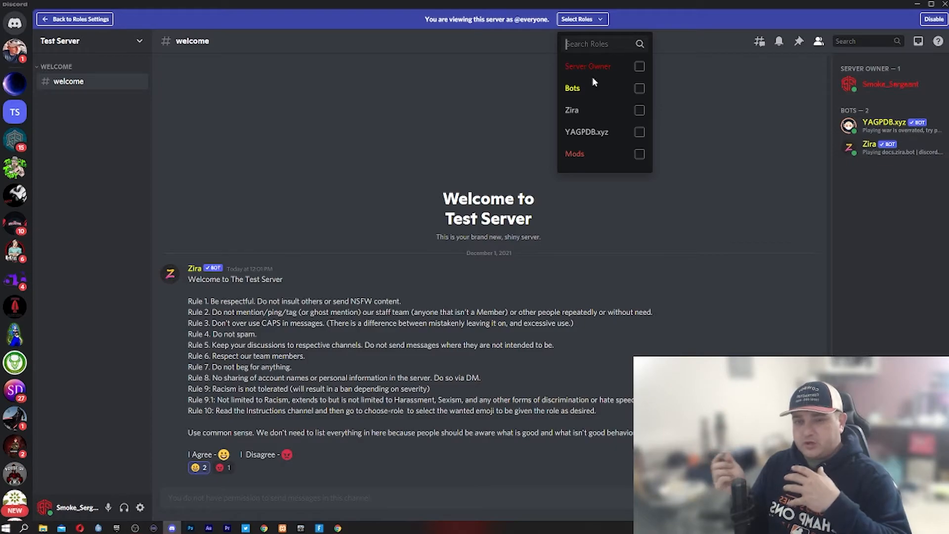
{"action": "scroll", "coordinate": [595, 81], "scroll_direction": "down", "scroll_amount": 3}
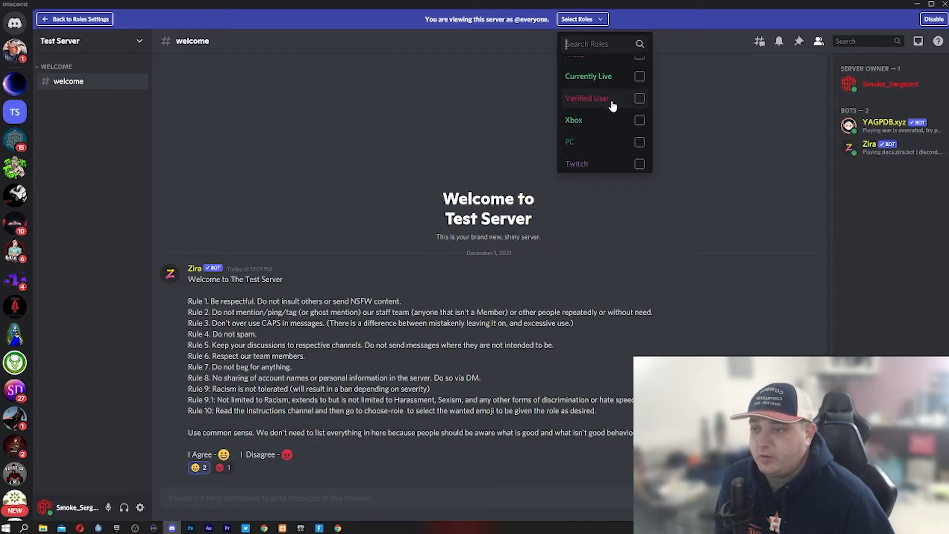
{"action": "left_click", "coordinate": [640, 97]}
{"action": "left_click", "coordinate": [381, 101]}
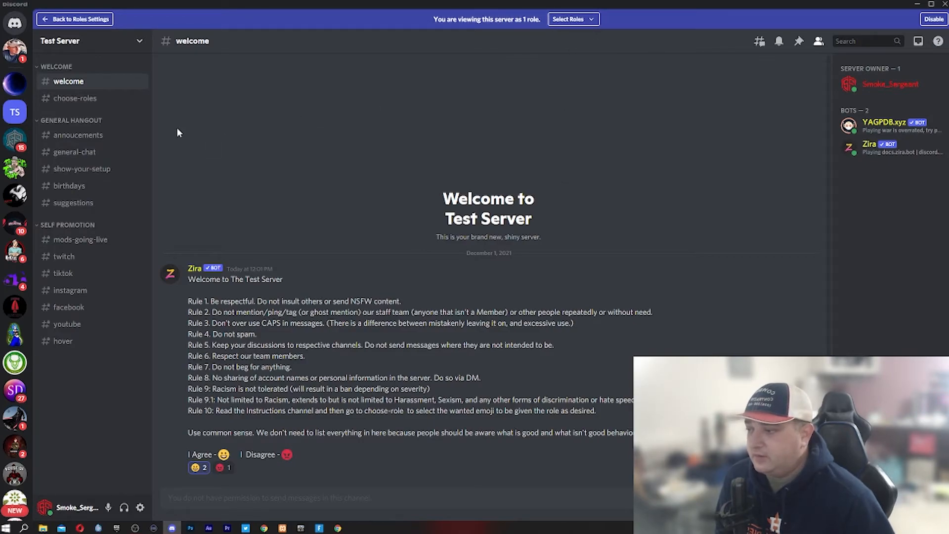
Check the role reactions in #choose-roles as a Verified User, and revisit #welcome and #choose-roles outside the preview.
{"action": "left_click", "coordinate": [95, 101]}
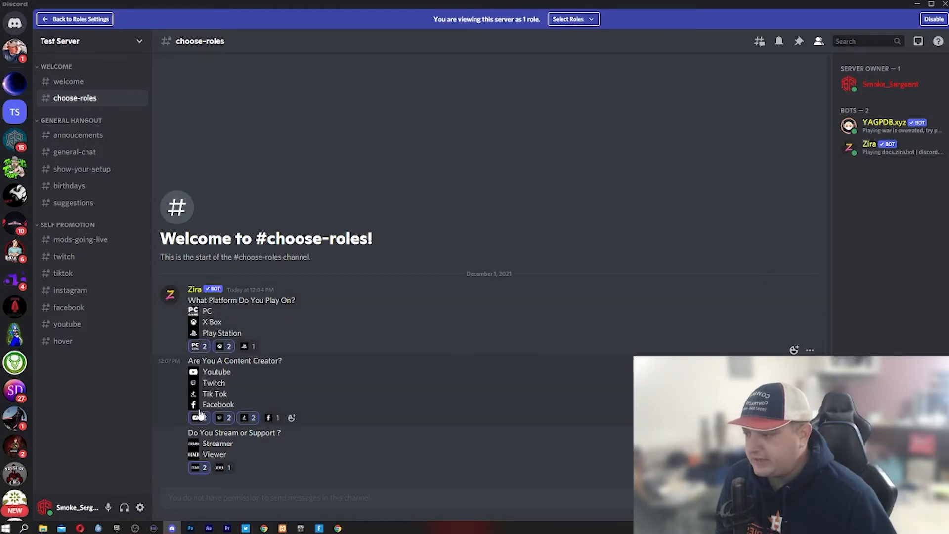
{"action": "left_click", "coordinate": [103, 18]}
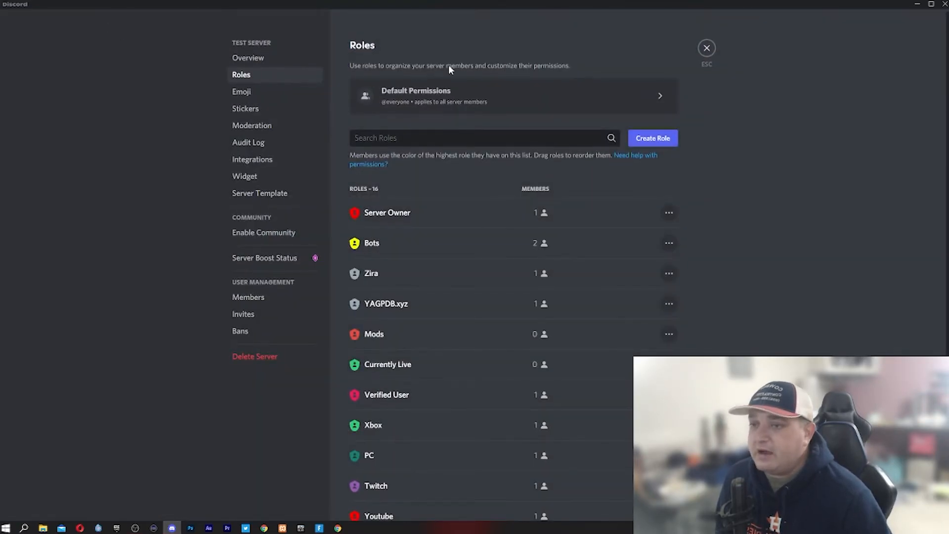
{"action": "left_click", "coordinate": [701, 50]}
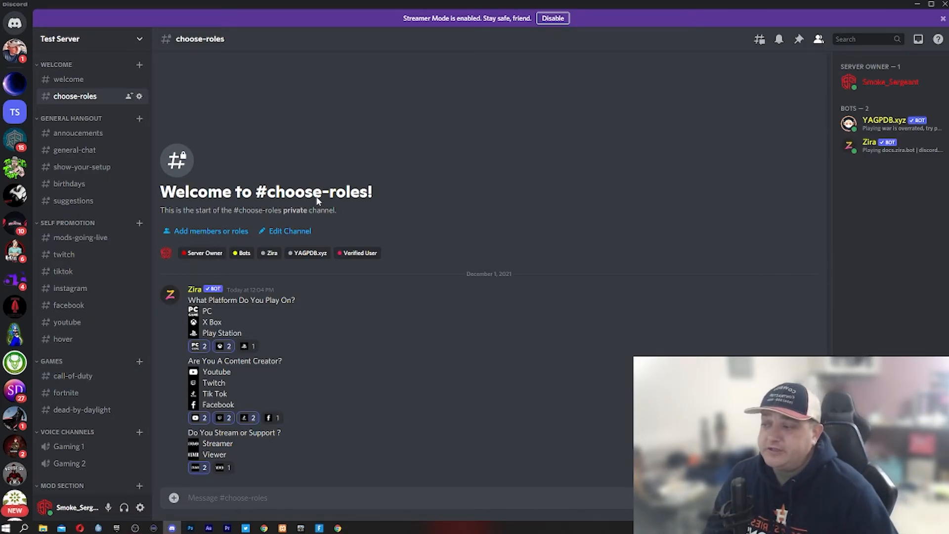
{"action": "left_click", "coordinate": [88, 81]}
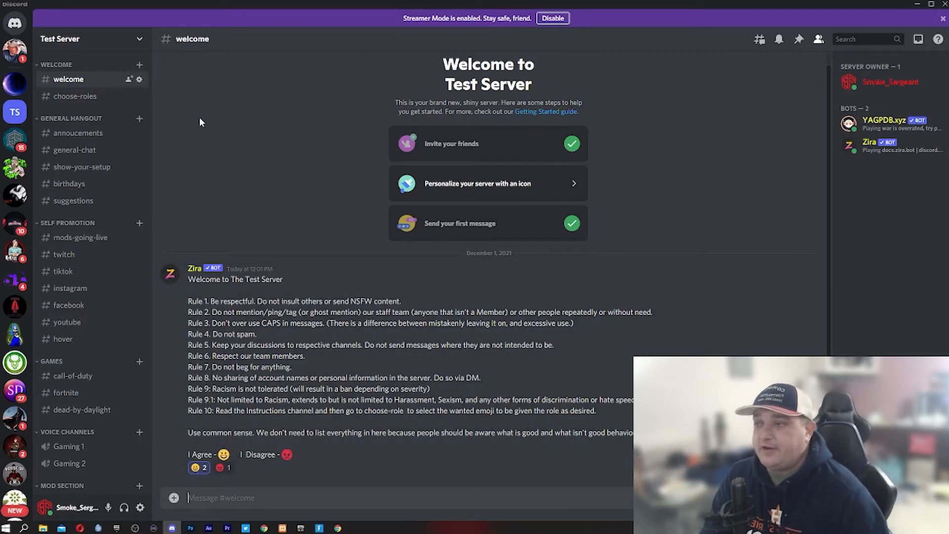
{"action": "left_click", "coordinate": [77, 98]}
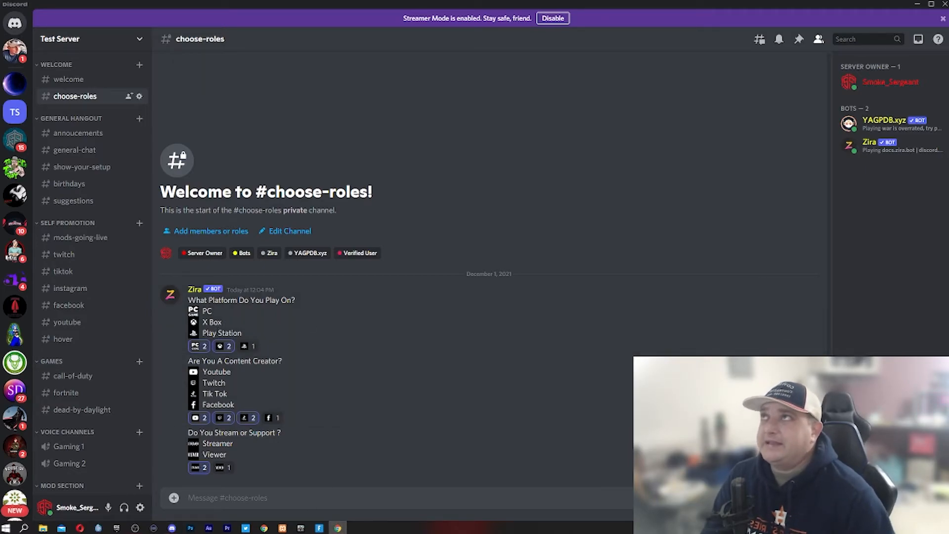
Switch to Chrome and open the yagpdb.xyz website.
{"action": "left_click", "coordinate": [337, 528]}
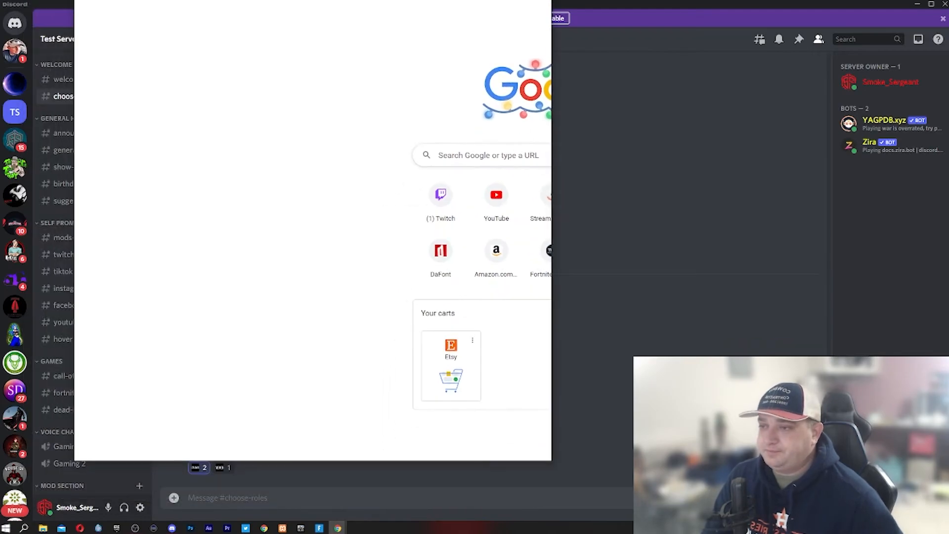
{"action": "double_click", "coordinate": [183, 170]}
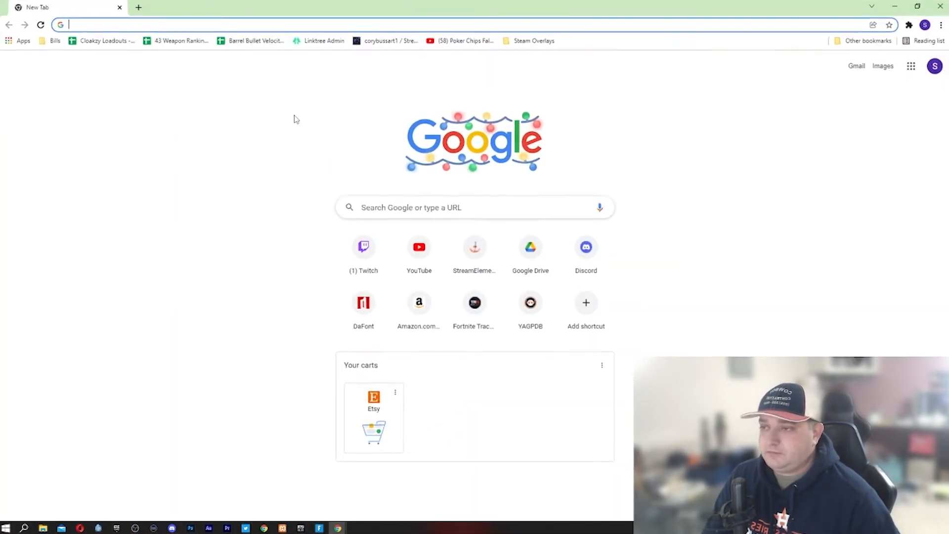
{"action": "left_click", "coordinate": [424, 23]}
{"action": "type", "text": "yagpdb"}
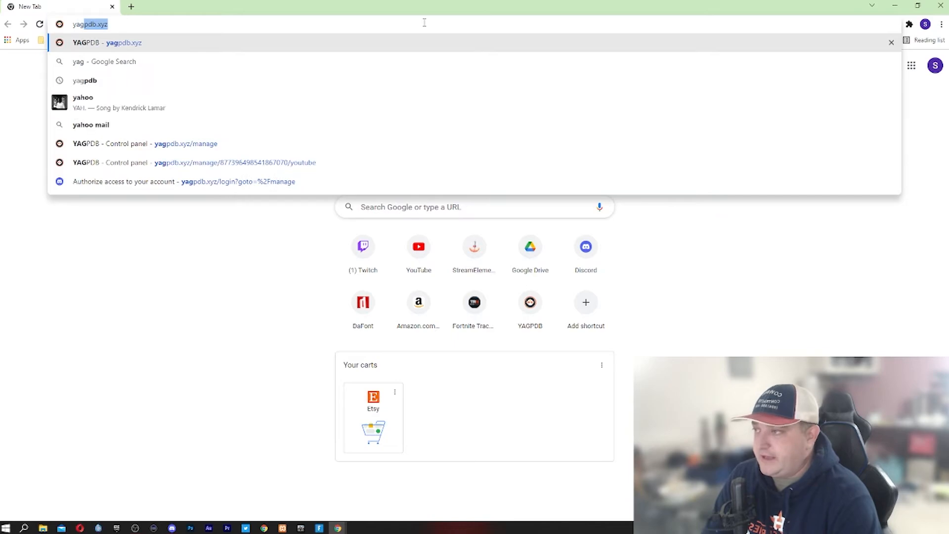
{"action": "key", "text": "Return"}
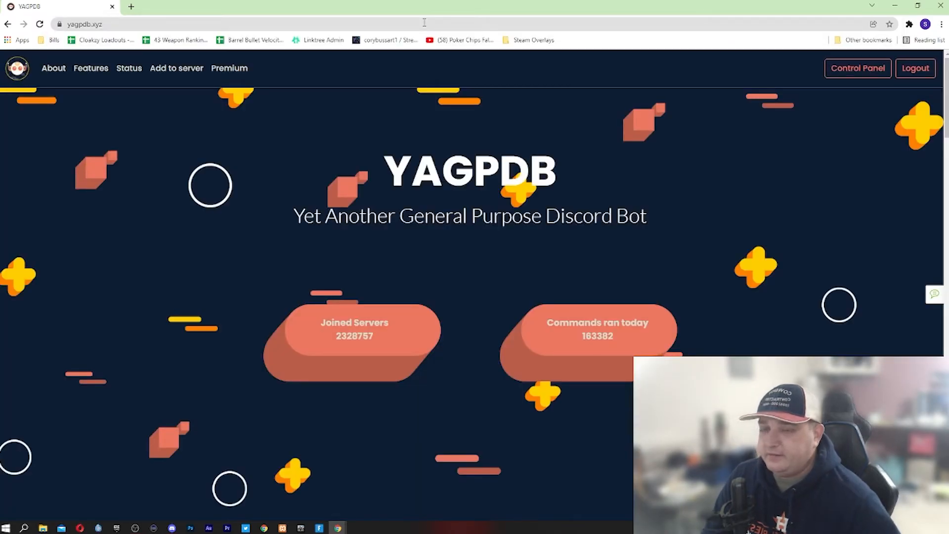
Open the YAGPDB control panel and select Test Server as the server to manage.
{"action": "left_click", "coordinate": [850, 75]}
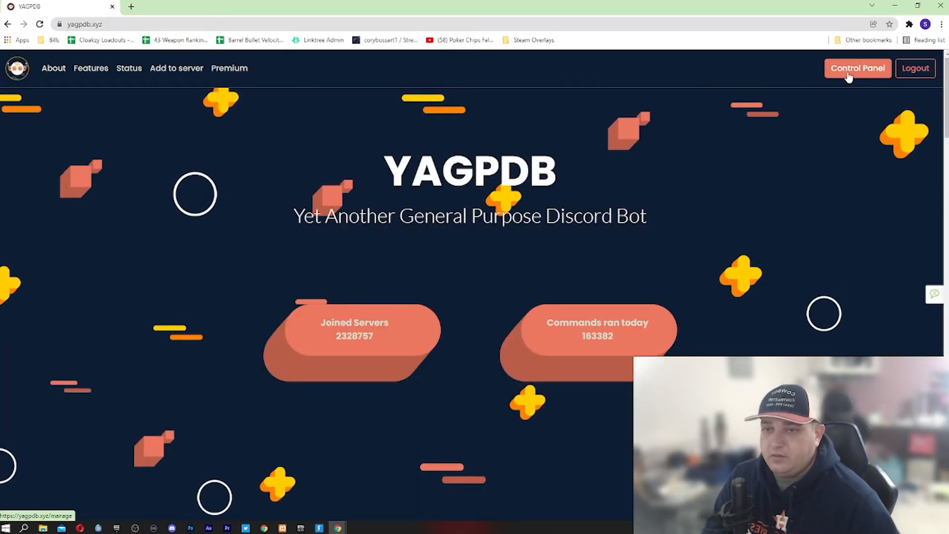
{"action": "left_click", "coordinate": [766, 65]}
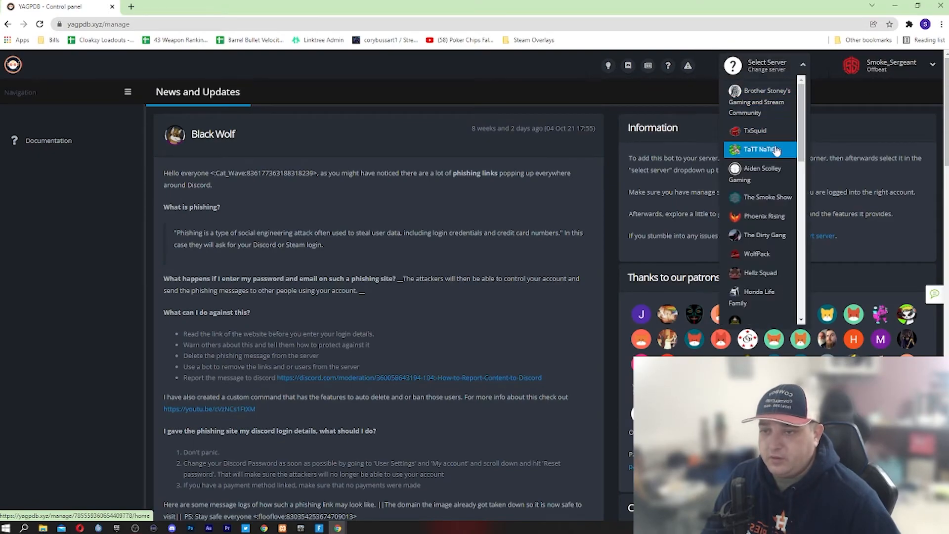
{"action": "scroll", "coordinate": [765, 237], "scroll_direction": "down", "scroll_amount": 4}
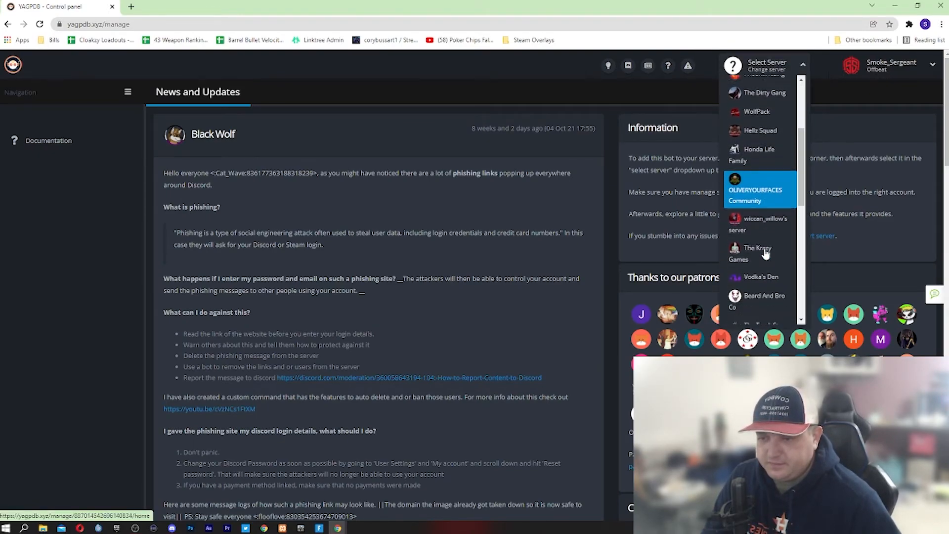
{"action": "scroll", "coordinate": [765, 252], "scroll_direction": "down", "scroll_amount": 3}
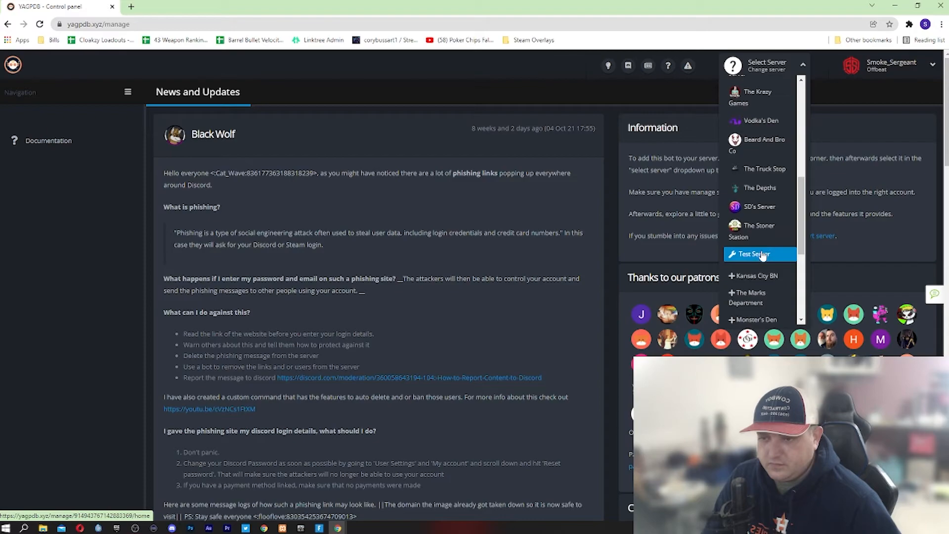
{"action": "left_click", "coordinate": [761, 253]}
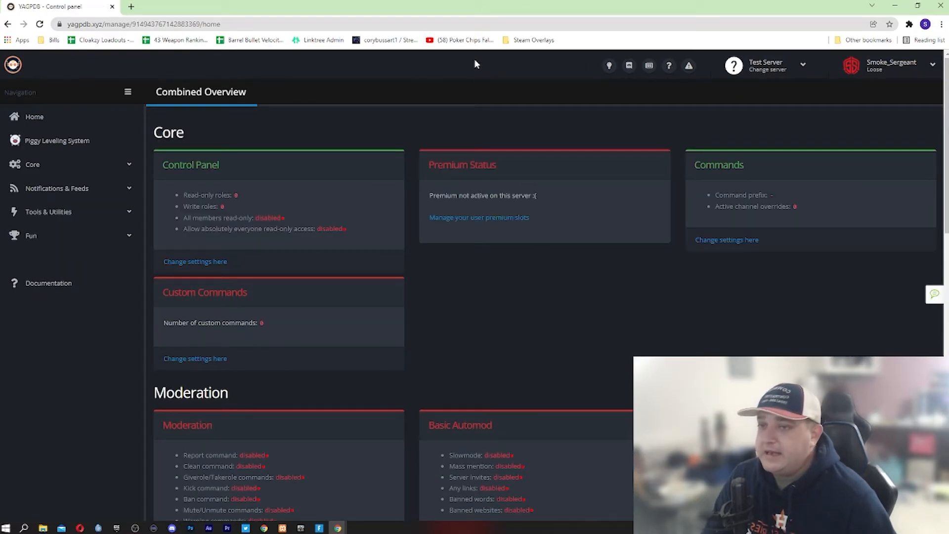
Look at the #choose-roles channel in Discord and return to the YAGPDB control panel in Chrome.
{"action": "left_click", "coordinate": [894, 6]}
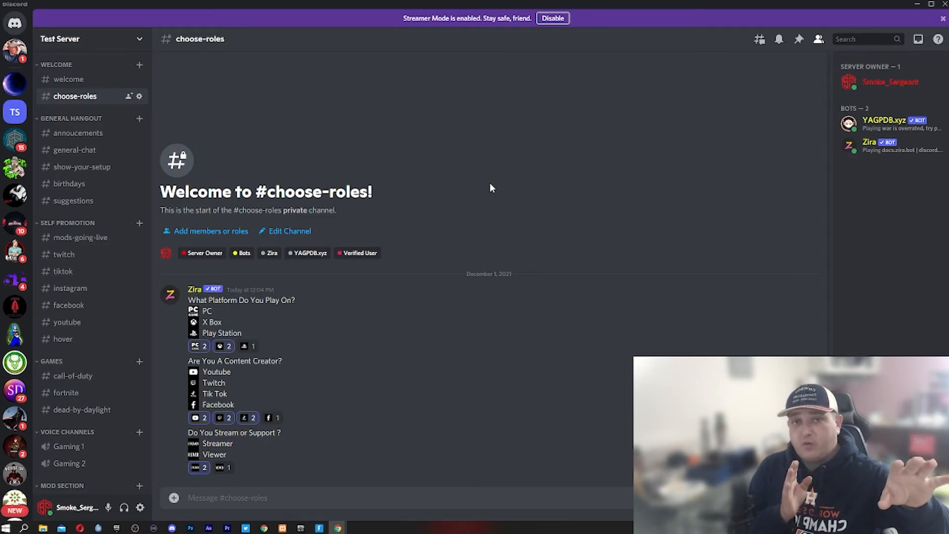
{"action": "mouse_move", "coordinate": [338, 528]}
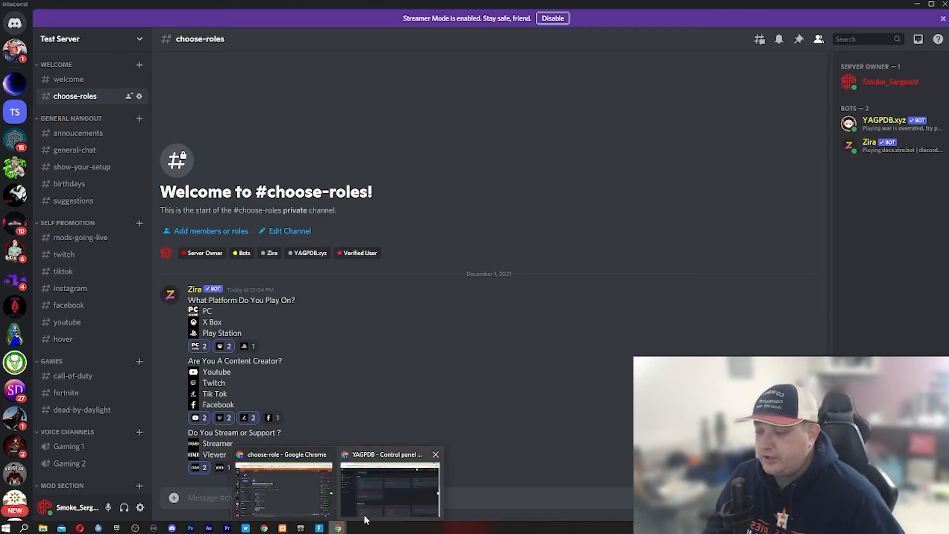
{"action": "left_click", "coordinate": [368, 514]}
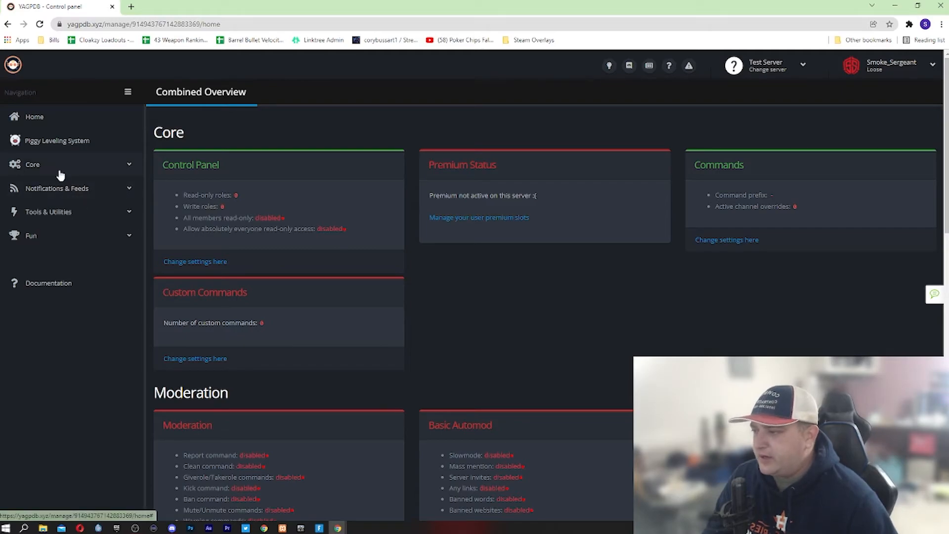
Enable the streaming feature with Currently Live as the currently streaming role, and save the streaming settings.
{"action": "left_click", "coordinate": [112, 190]}
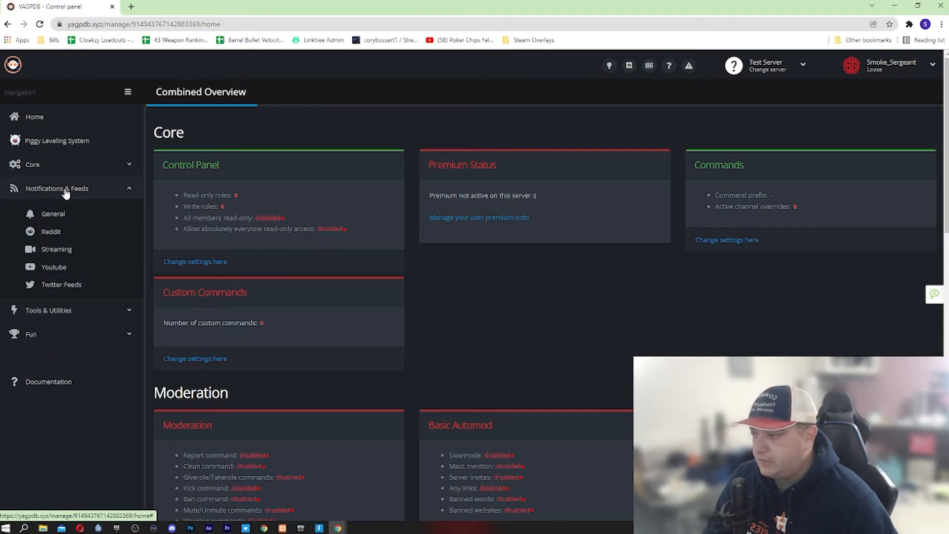
{"action": "left_click", "coordinate": [53, 253]}
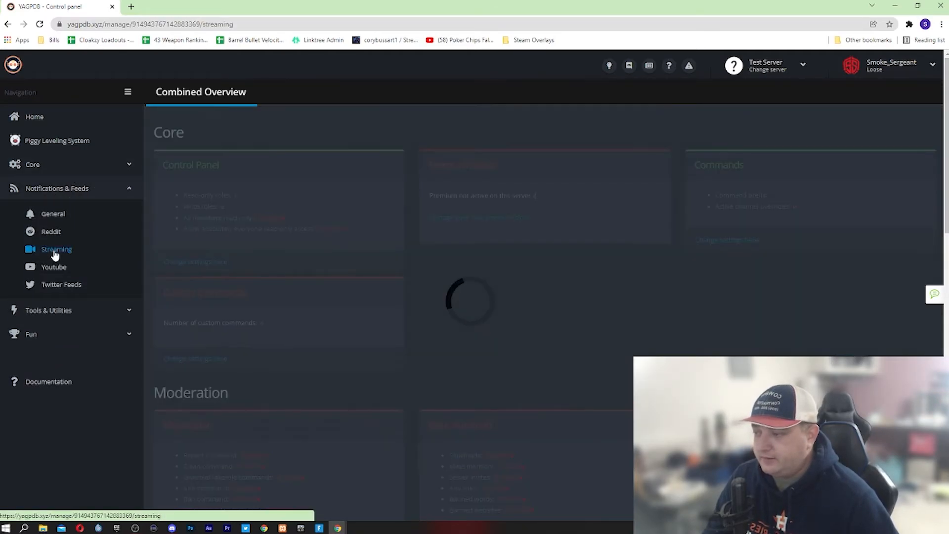
{"action": "left_click", "coordinate": [174, 165]}
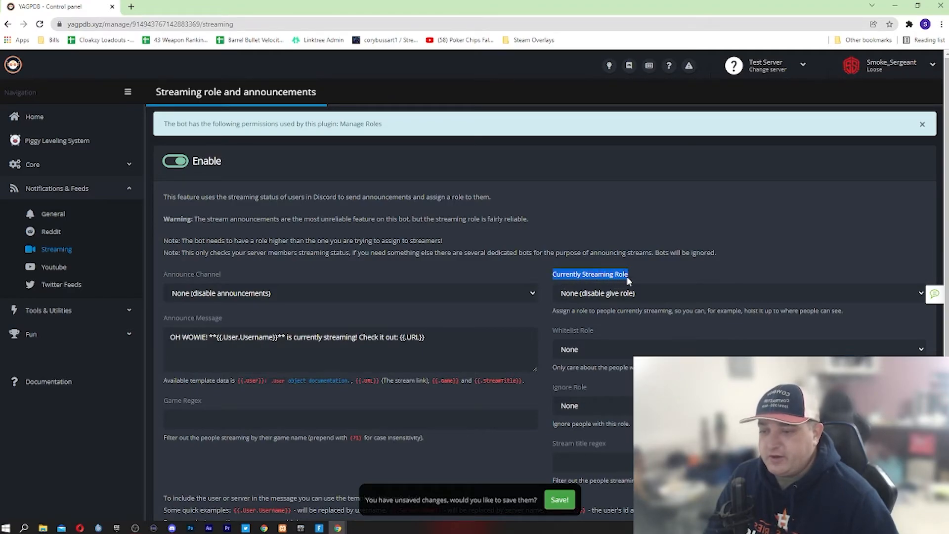
{"action": "left_click", "coordinate": [596, 294]}
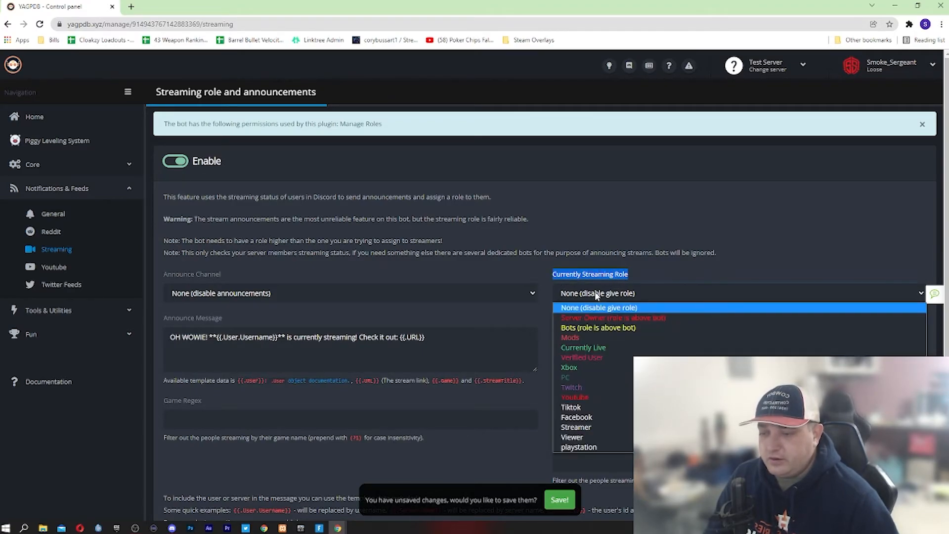
{"action": "left_click", "coordinate": [579, 348]}
{"action": "scroll", "coordinate": [588, 331], "scroll_direction": "down", "scroll_amount": 1}
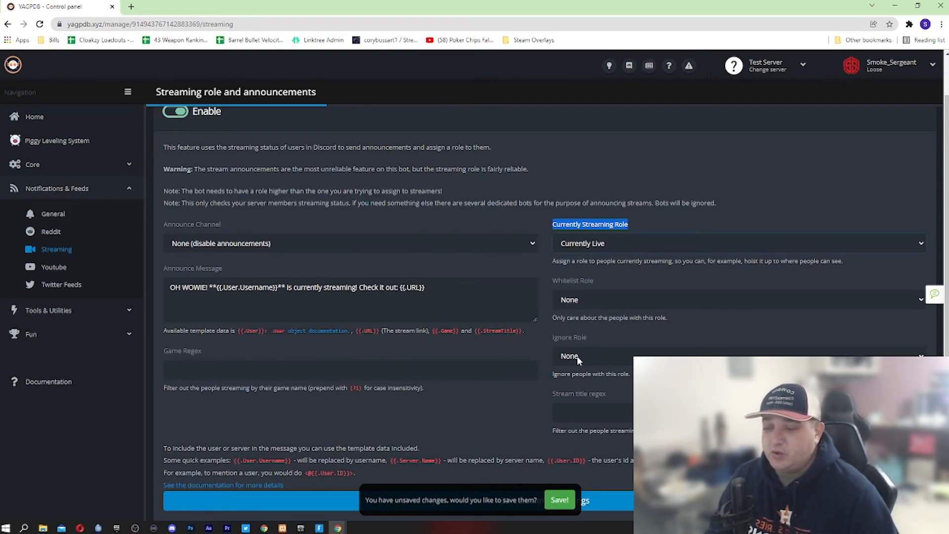
{"action": "left_click", "coordinate": [558, 500]}
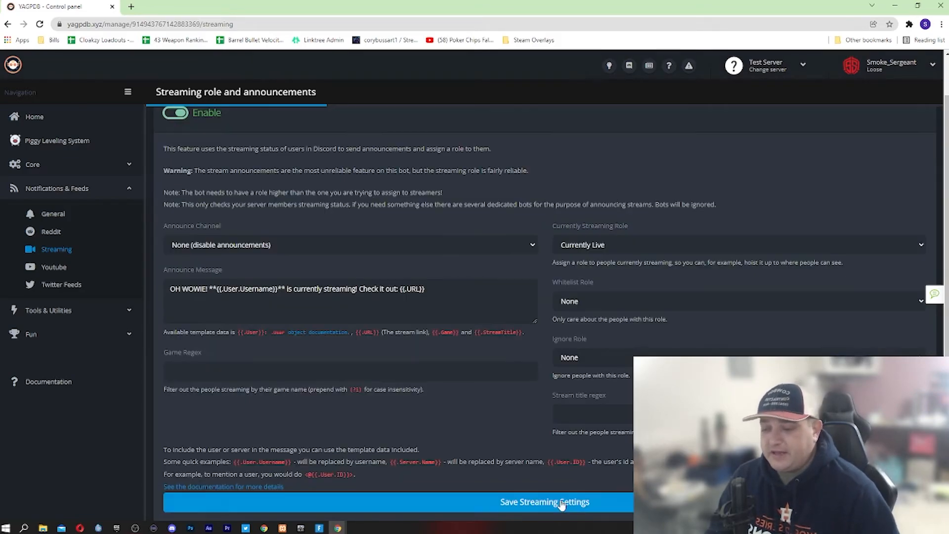
{"action": "scroll", "coordinate": [529, 354], "scroll_direction": "down", "scroll_amount": 2}
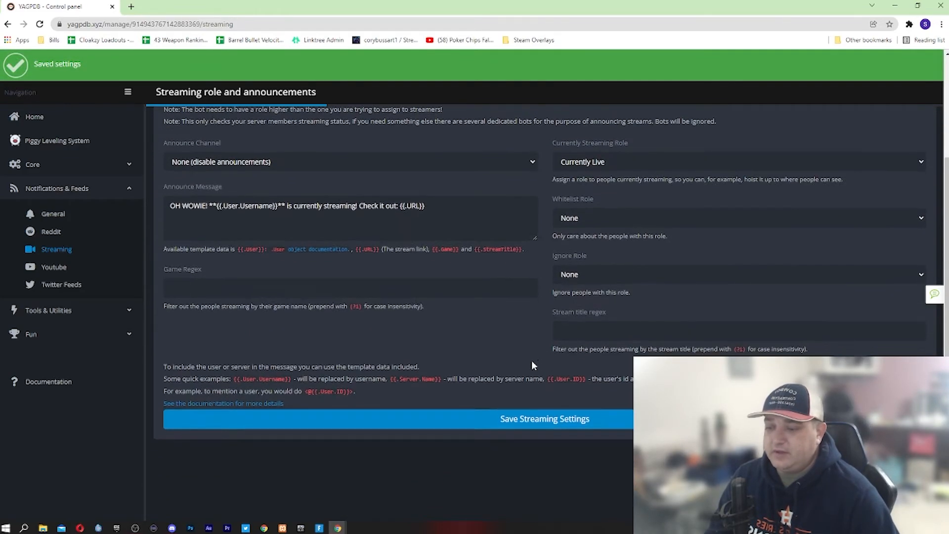
{"action": "left_click", "coordinate": [512, 420]}
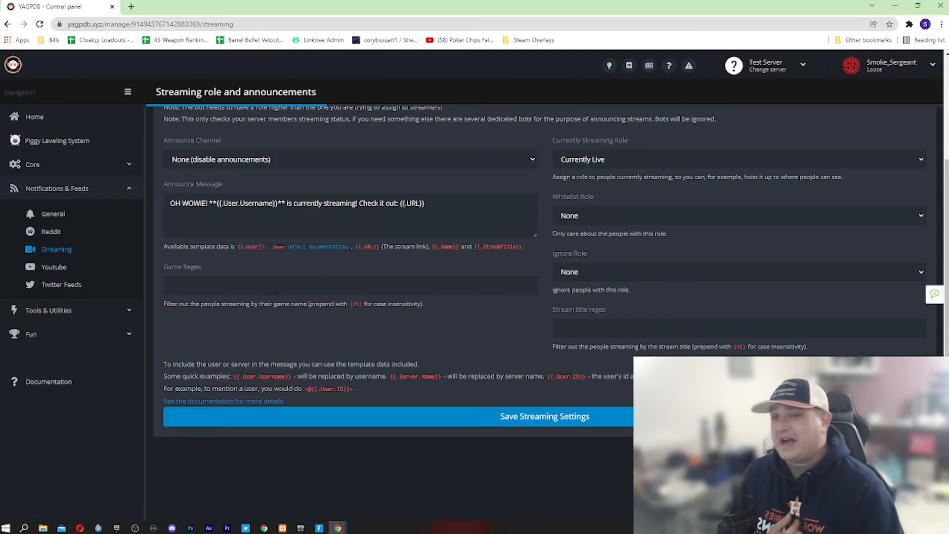
Open the YouTube upload feed settings and look up your own channel's address on YouTube in a separate tab.
{"action": "left_click", "coordinate": [88, 273]}
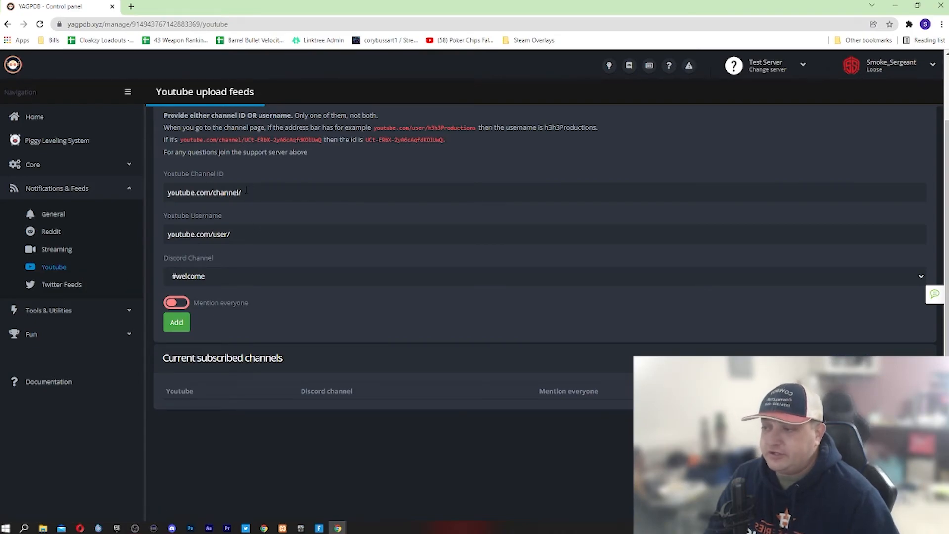
{"action": "left_click", "coordinate": [131, 6]}
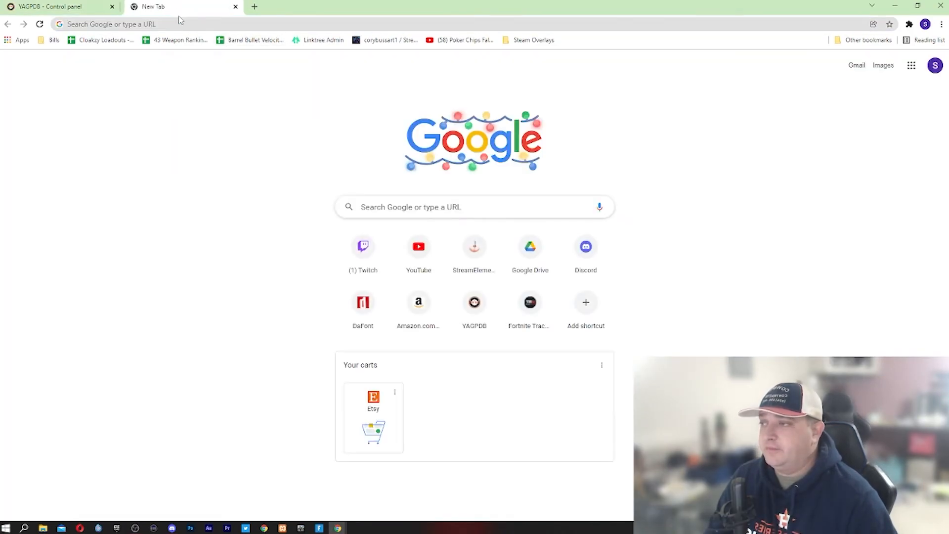
{"action": "left_click", "coordinate": [418, 249]}
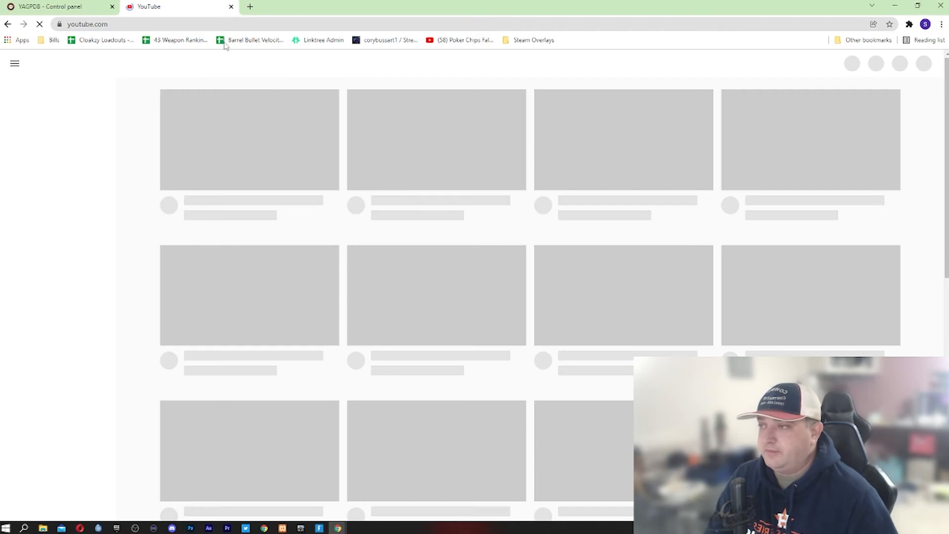
{"action": "right_click", "coordinate": [201, 7]}
{"action": "left_click", "coordinate": [240, 105]}
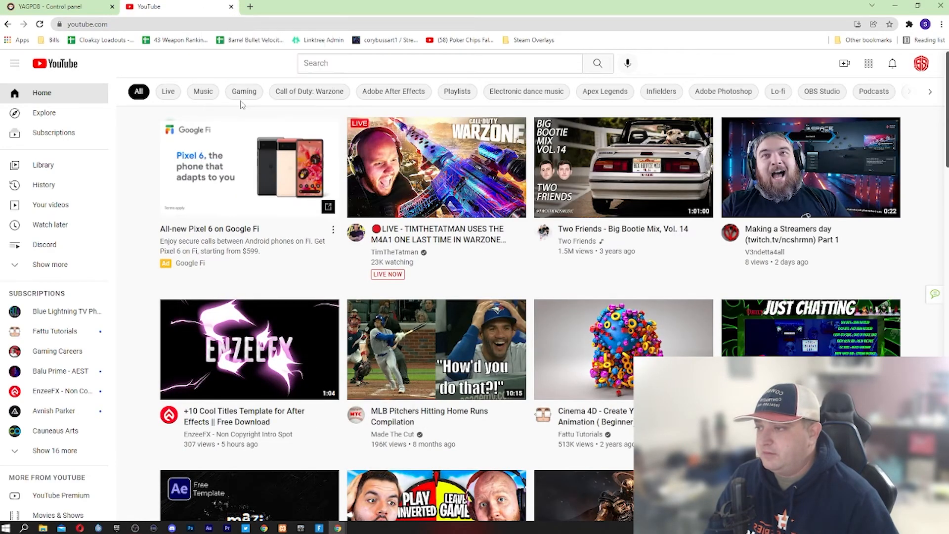
{"action": "left_click", "coordinate": [920, 63]}
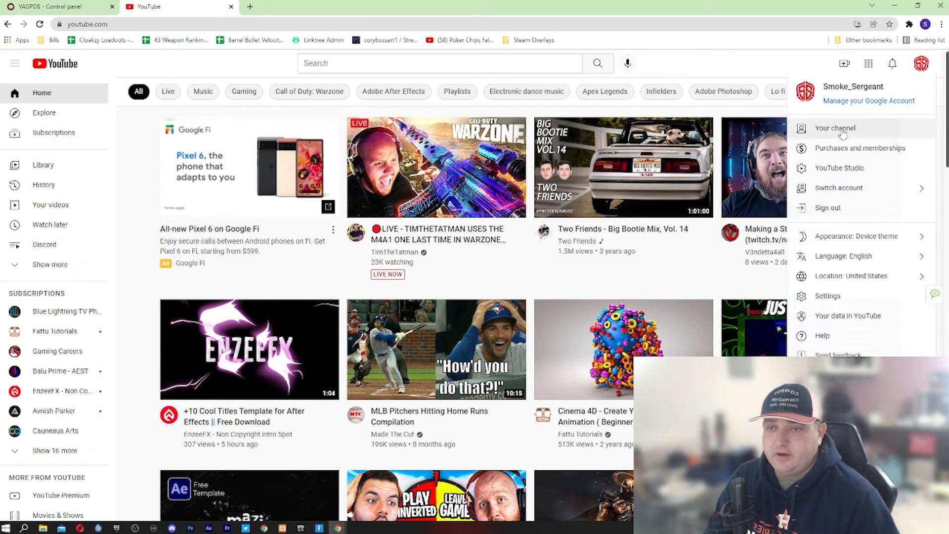
{"action": "left_click", "coordinate": [832, 129]}
{"action": "left_click", "coordinate": [273, 25]}
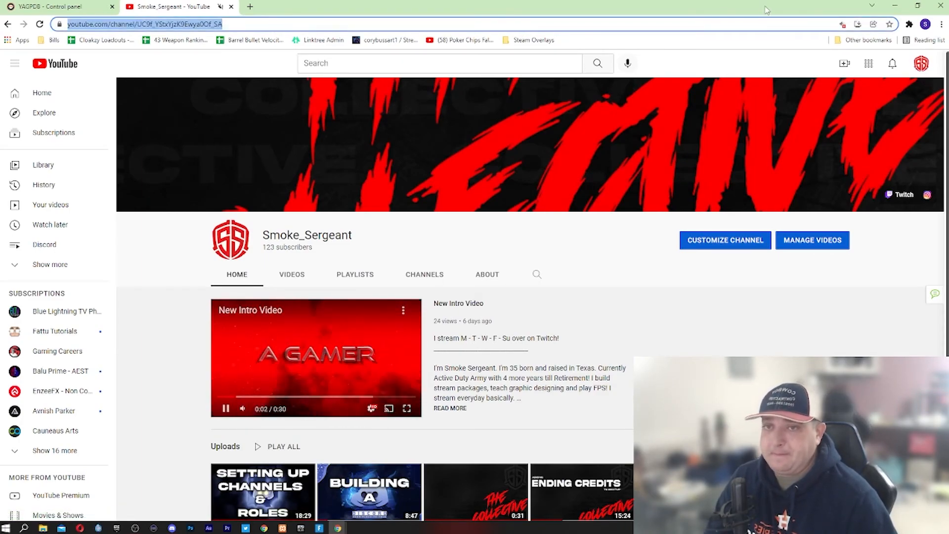
{"action": "left_click", "coordinate": [231, 7]}
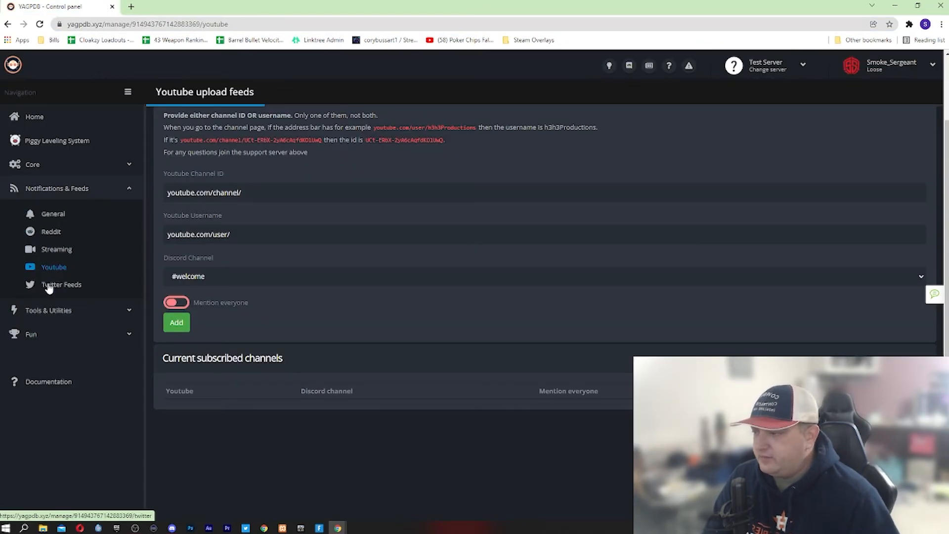
Add a YouTube upload feed for your own channel ID, posting to #youtube with Mention everyone enabled.
{"action": "left_click", "coordinate": [52, 268]}
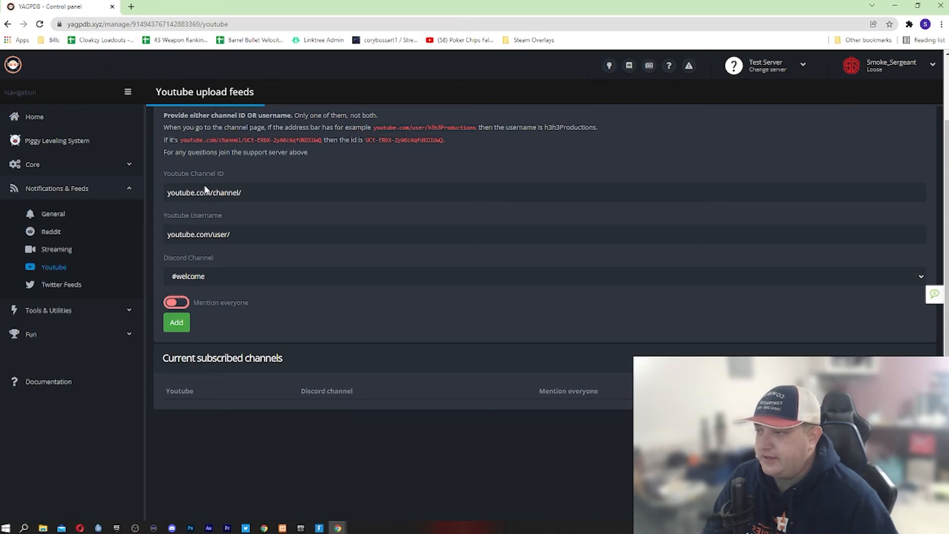
{"action": "left_click", "coordinate": [253, 193]}
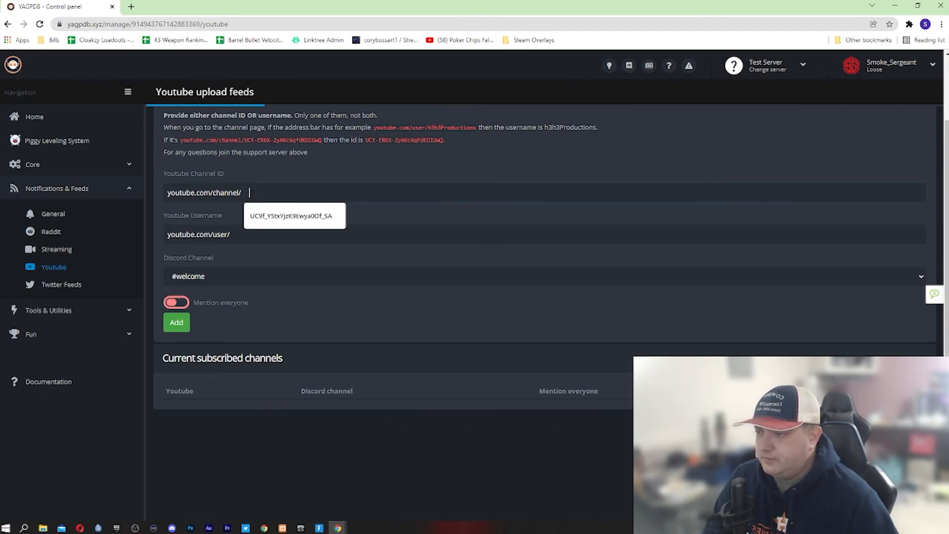
{"action": "left_click", "coordinate": [296, 214]}
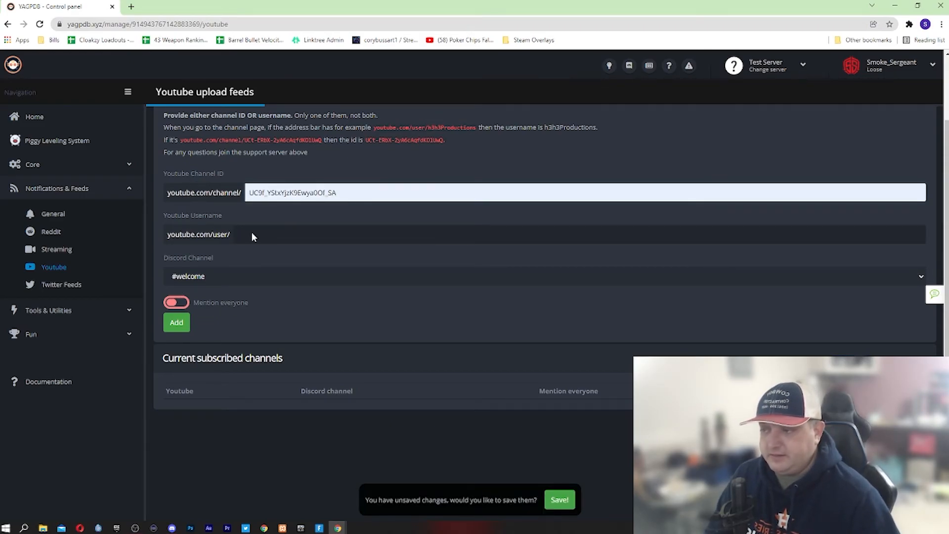
{"action": "left_click", "coordinate": [234, 275]}
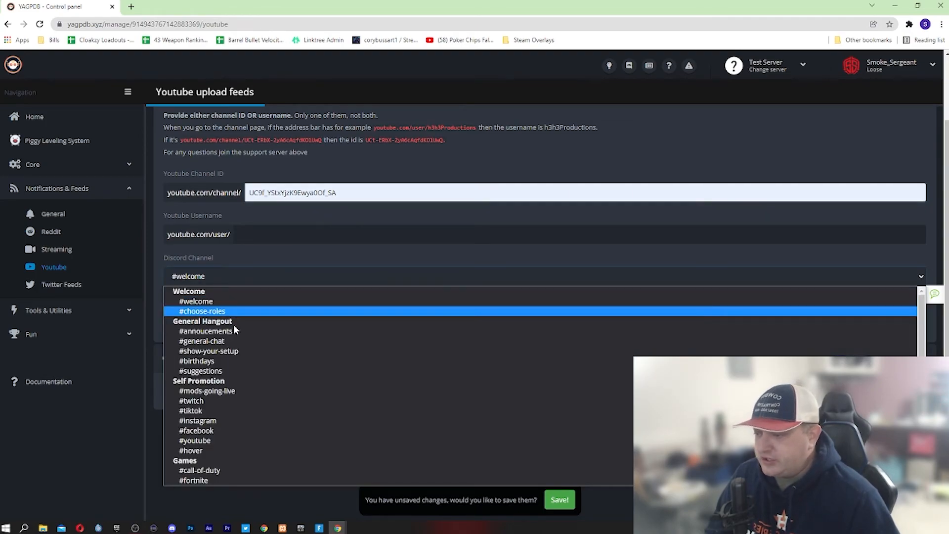
{"action": "left_click", "coordinate": [213, 440]}
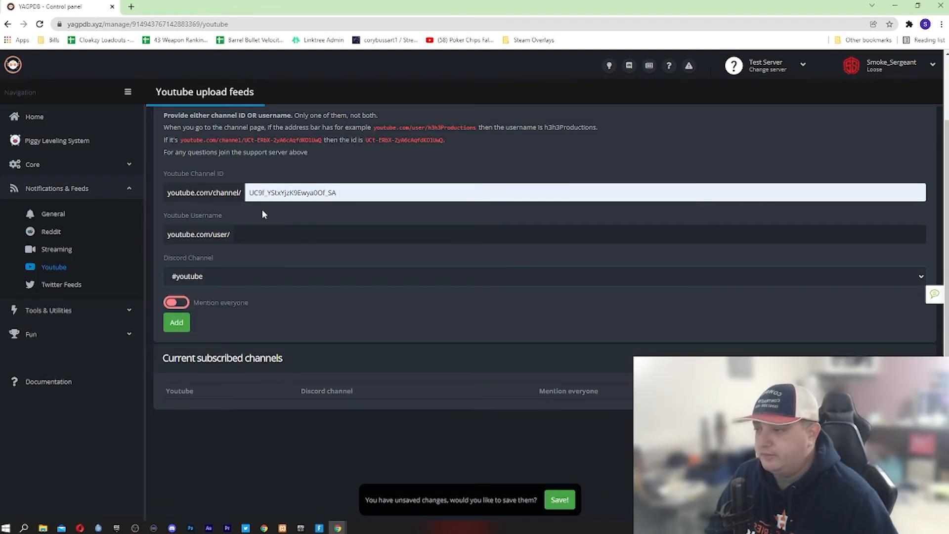
{"action": "left_click", "coordinate": [178, 303]}
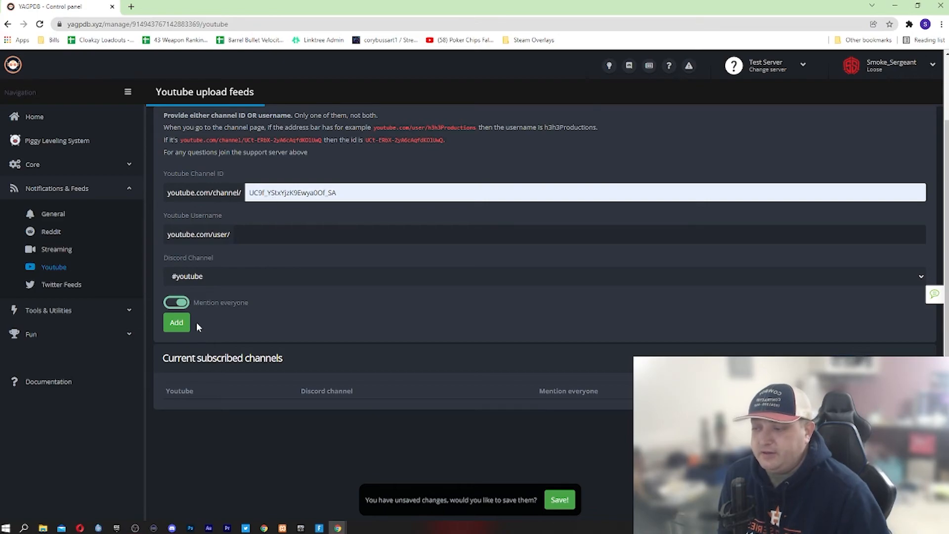
{"action": "left_click", "coordinate": [176, 322]}
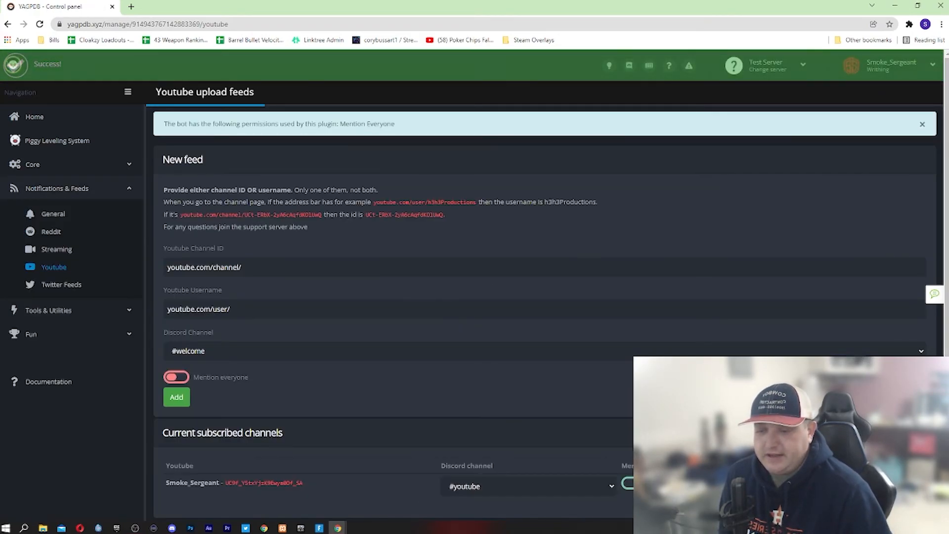
Switch to Discord and examine YAGPDB's video upload announcements in #smokes-youtube-channel of The Smoke Show server.
{"action": "left_click", "coordinate": [173, 527]}
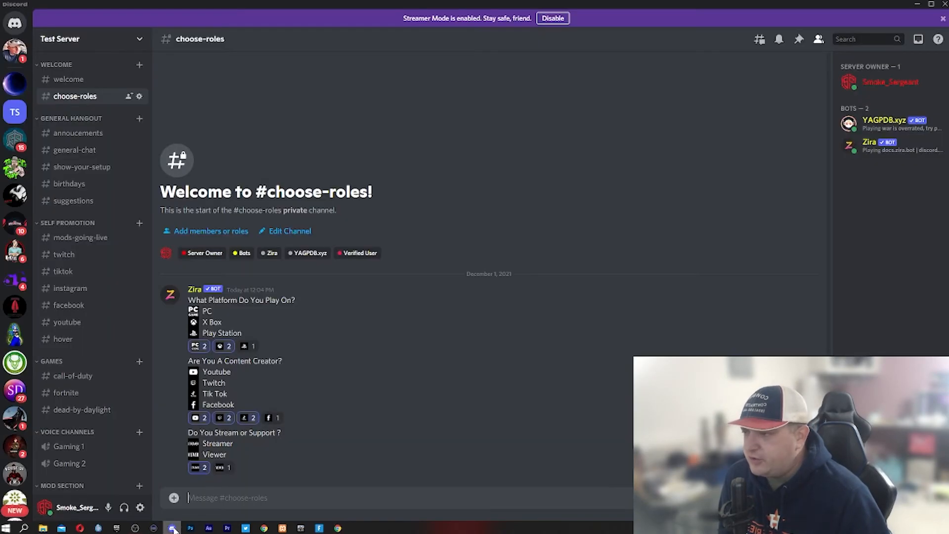
{"action": "left_click", "coordinate": [16, 147]}
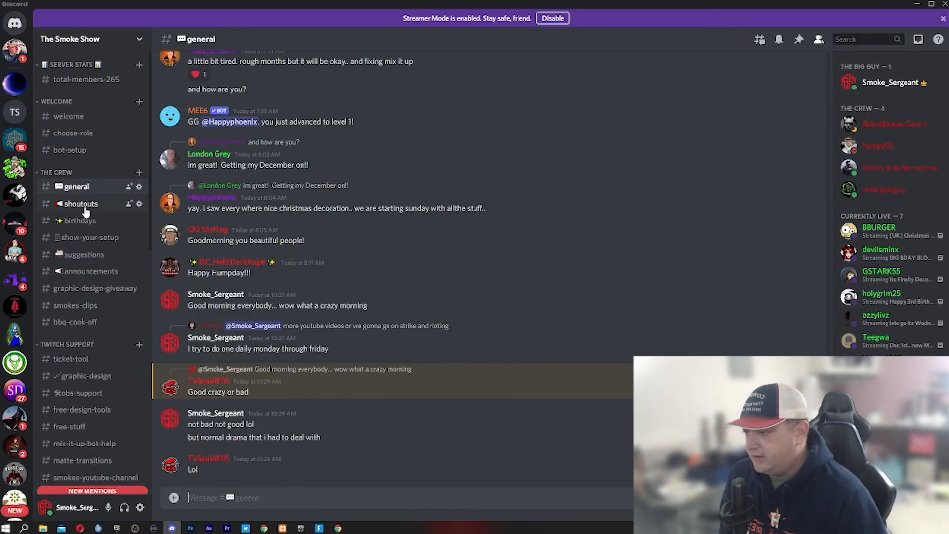
{"action": "scroll", "coordinate": [84, 299], "scroll_direction": "down", "scroll_amount": 3}
{"action": "scroll", "coordinate": [84, 295], "scroll_direction": "down", "scroll_amount": 2}
{"action": "left_click", "coordinate": [84, 328]}
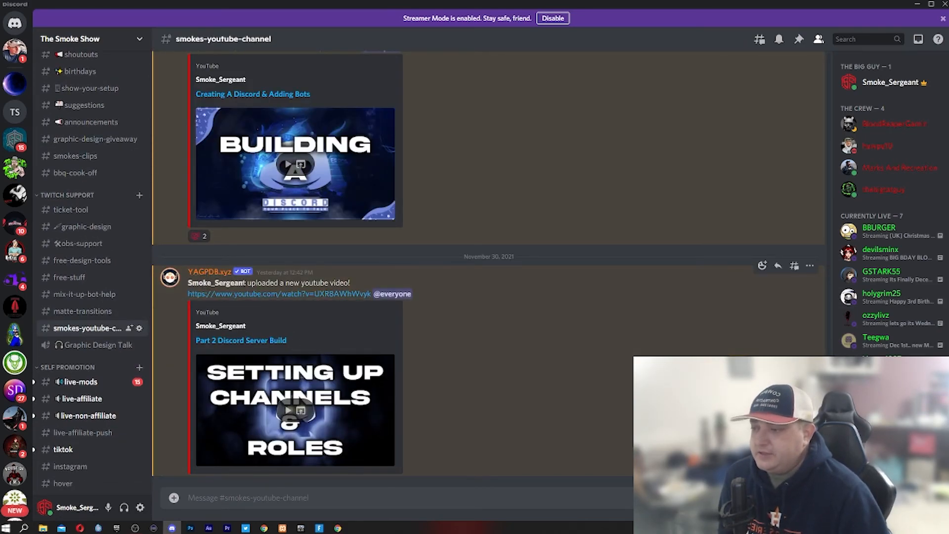
{"action": "scroll", "coordinate": [324, 354], "scroll_direction": "up", "scroll_amount": 15}
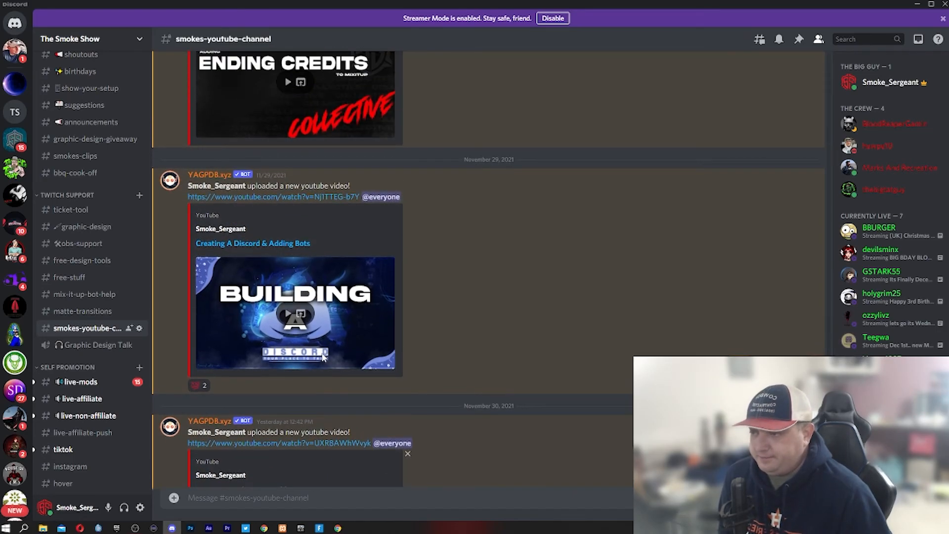
{"action": "scroll", "coordinate": [321, 352], "scroll_direction": "up", "scroll_amount": 20}
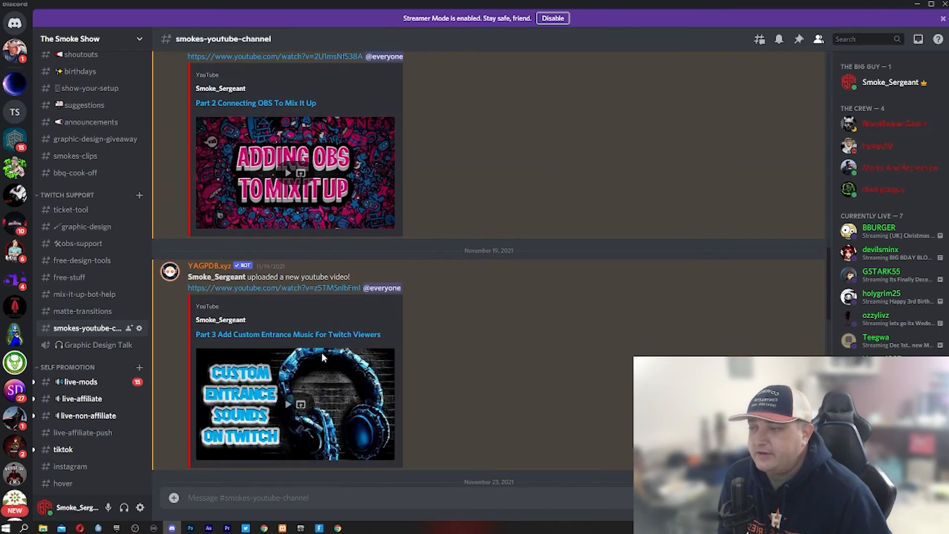
{"action": "scroll", "coordinate": [322, 355], "scroll_direction": "up", "scroll_amount": 5}
{"action": "scroll", "coordinate": [324, 357], "scroll_direction": "down", "scroll_amount": 15}
{"action": "scroll", "coordinate": [324, 358], "scroll_direction": "down", "scroll_amount": 10}
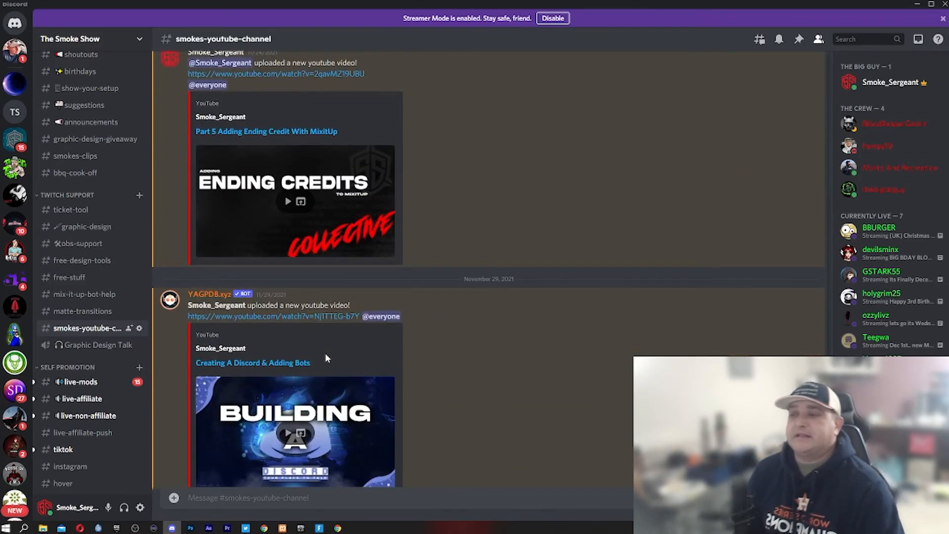